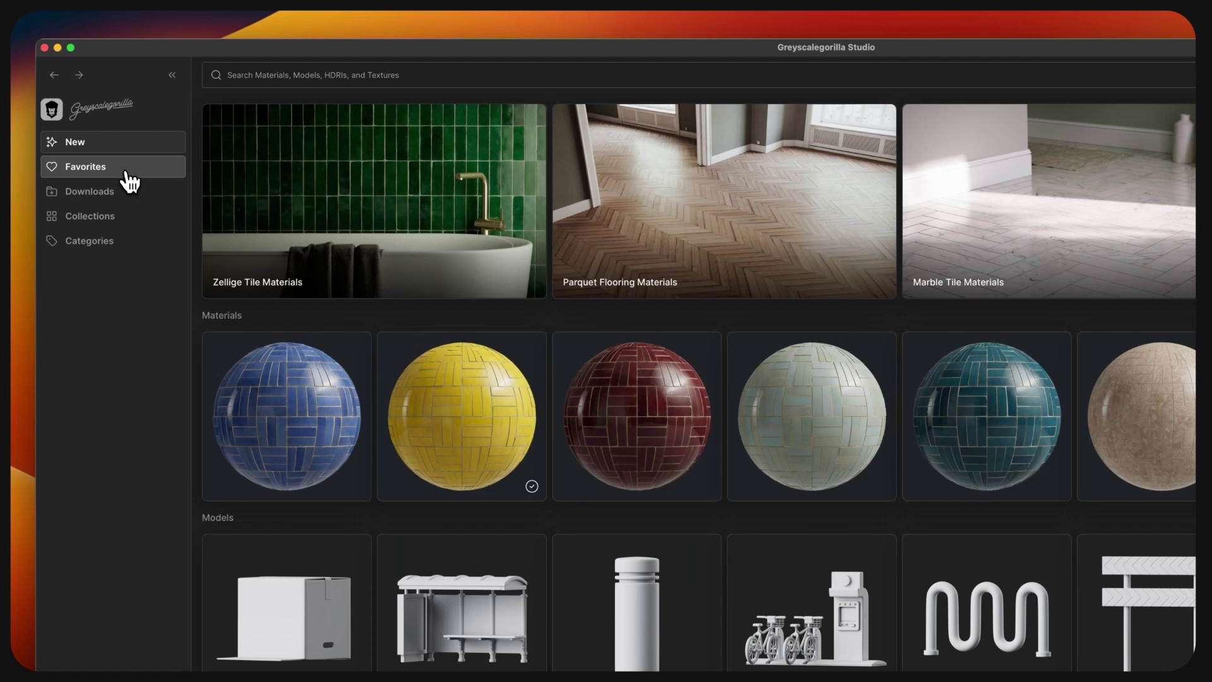
Preview a favorited asset's normal map and sphere render, then send it to Cinema 4D.
{"action": "left_click", "coordinate": [124, 174]}
{"action": "left_click", "coordinate": [1090, 329]}
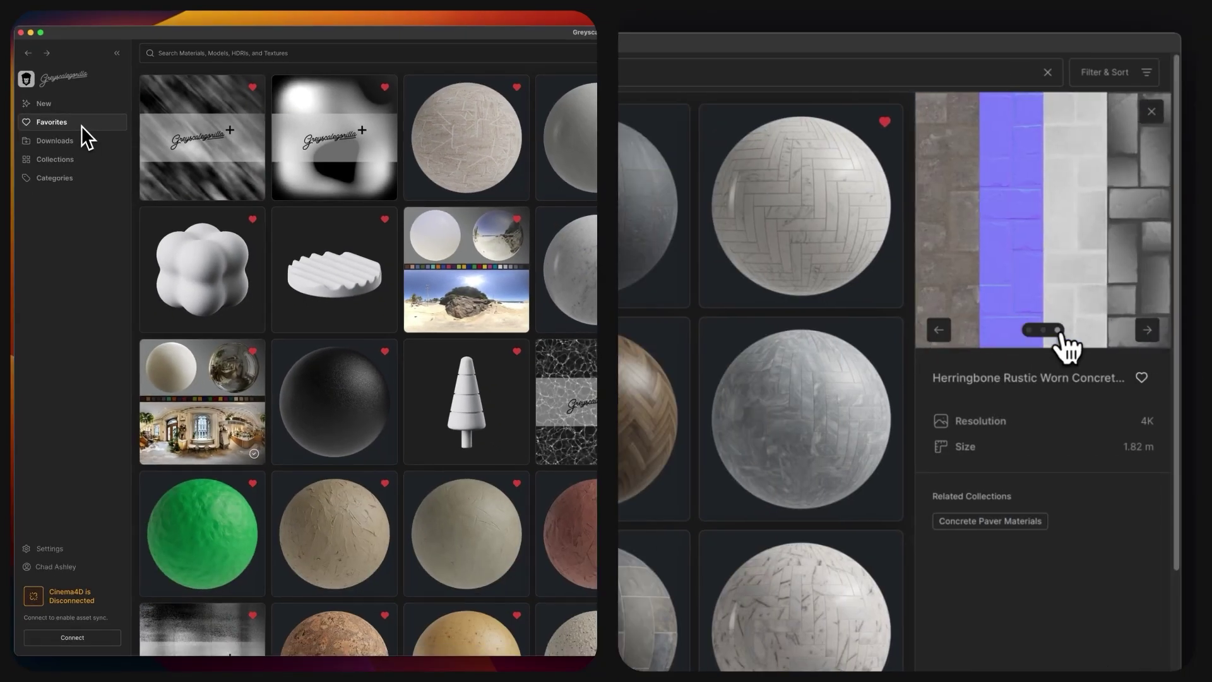
{"action": "left_click", "coordinate": [1030, 329]}
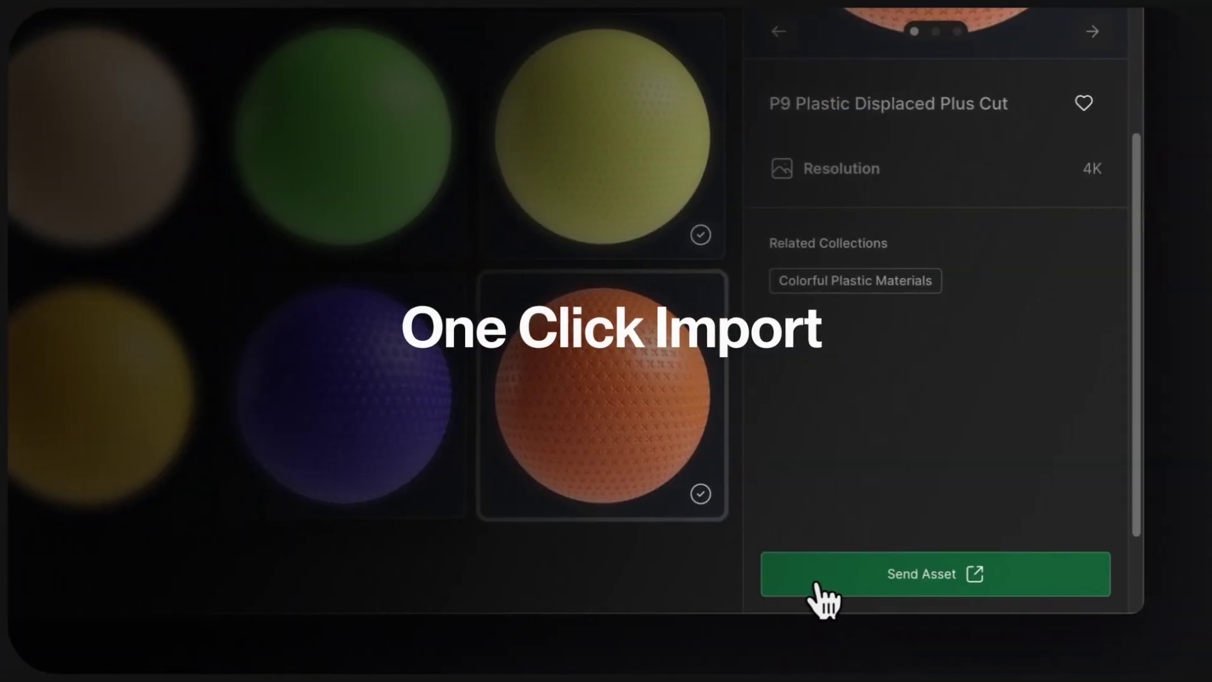
{"action": "left_click", "coordinate": [815, 587]}
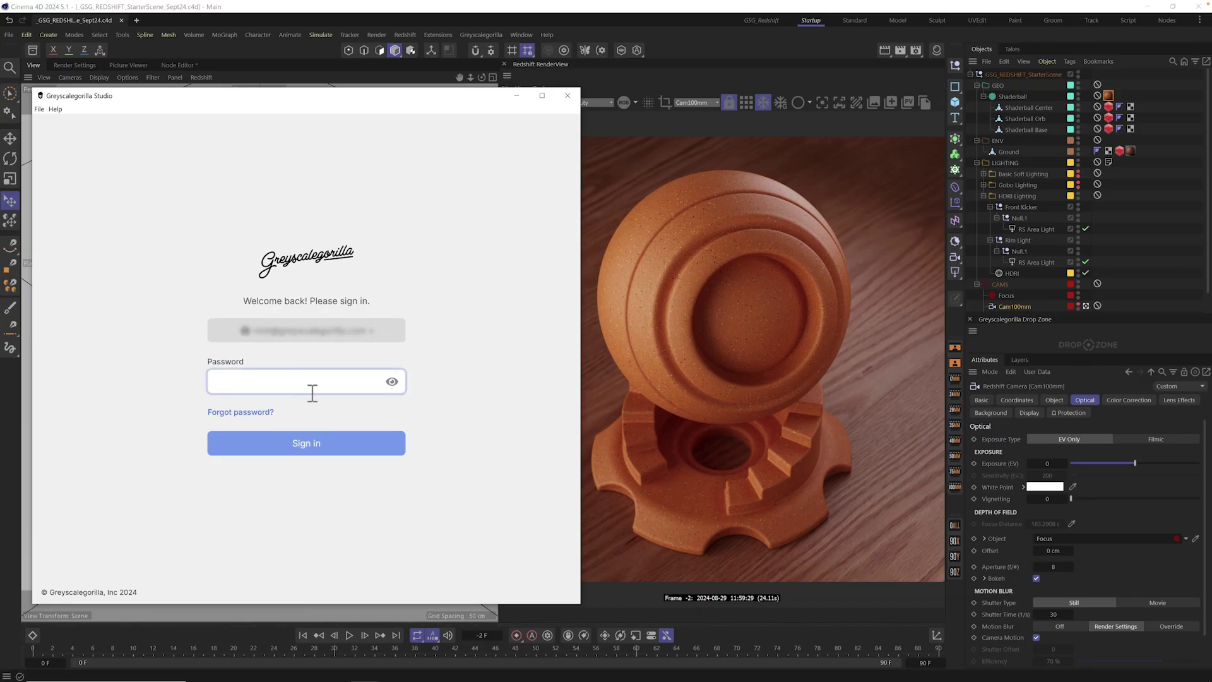
Paste the account password and sign in to Greyscalegorilla Studio.
{"action": "key", "text": "ctrl+v"}
{"action": "left_click", "coordinate": [312, 445]}
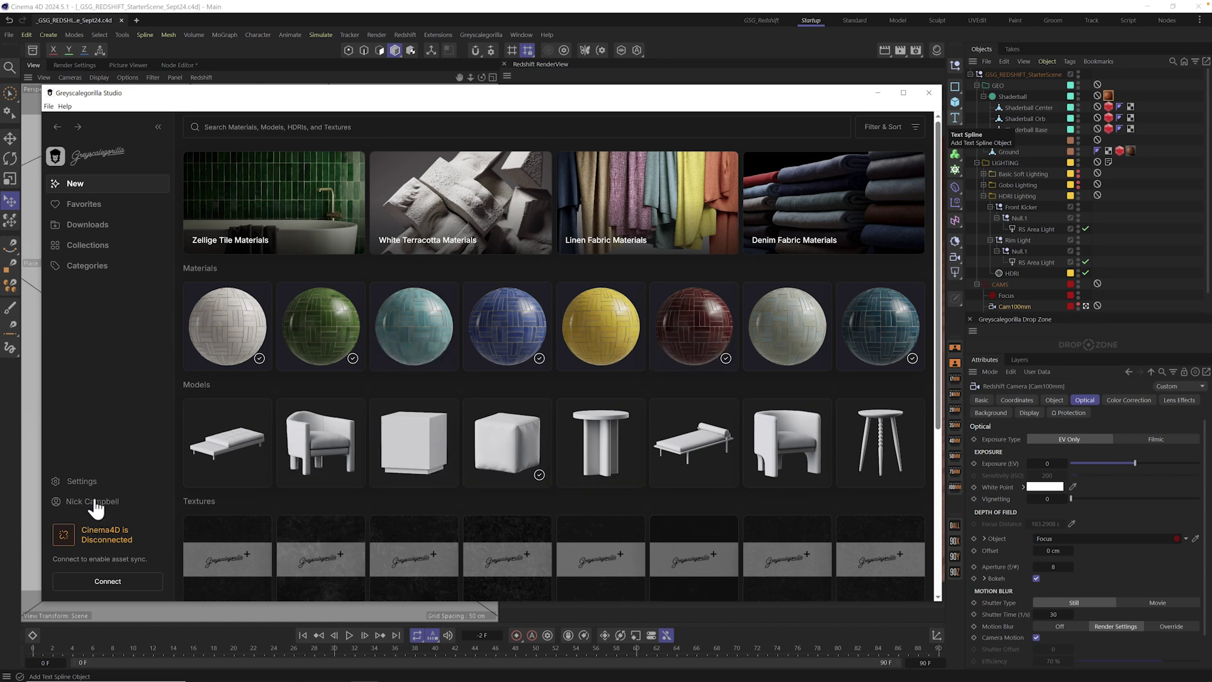
{"action": "left_click", "coordinate": [84, 481]}
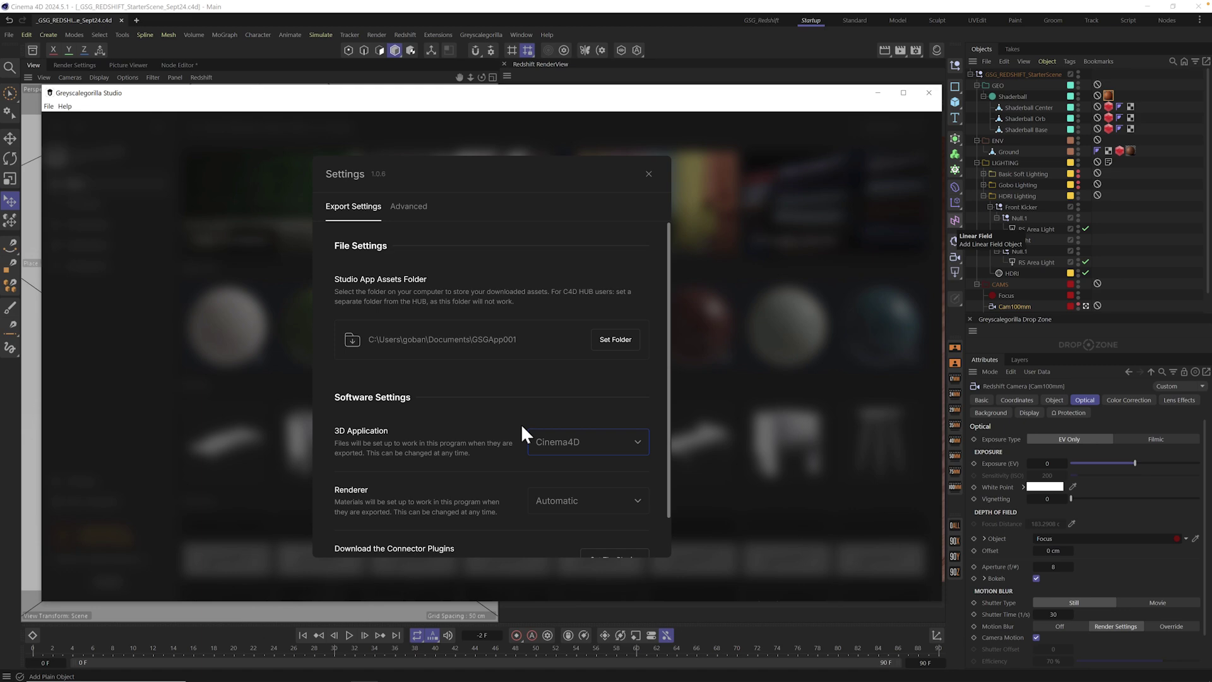
{"action": "left_click", "coordinate": [594, 453]}
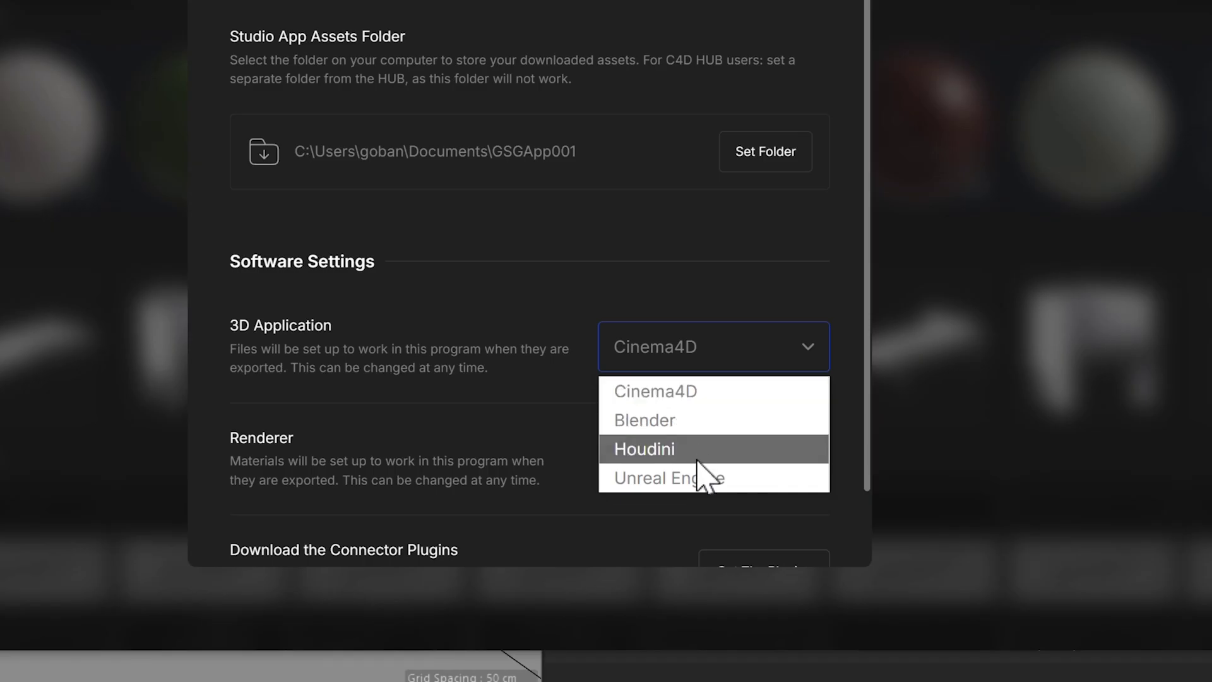
{"action": "left_click", "coordinate": [700, 303]}
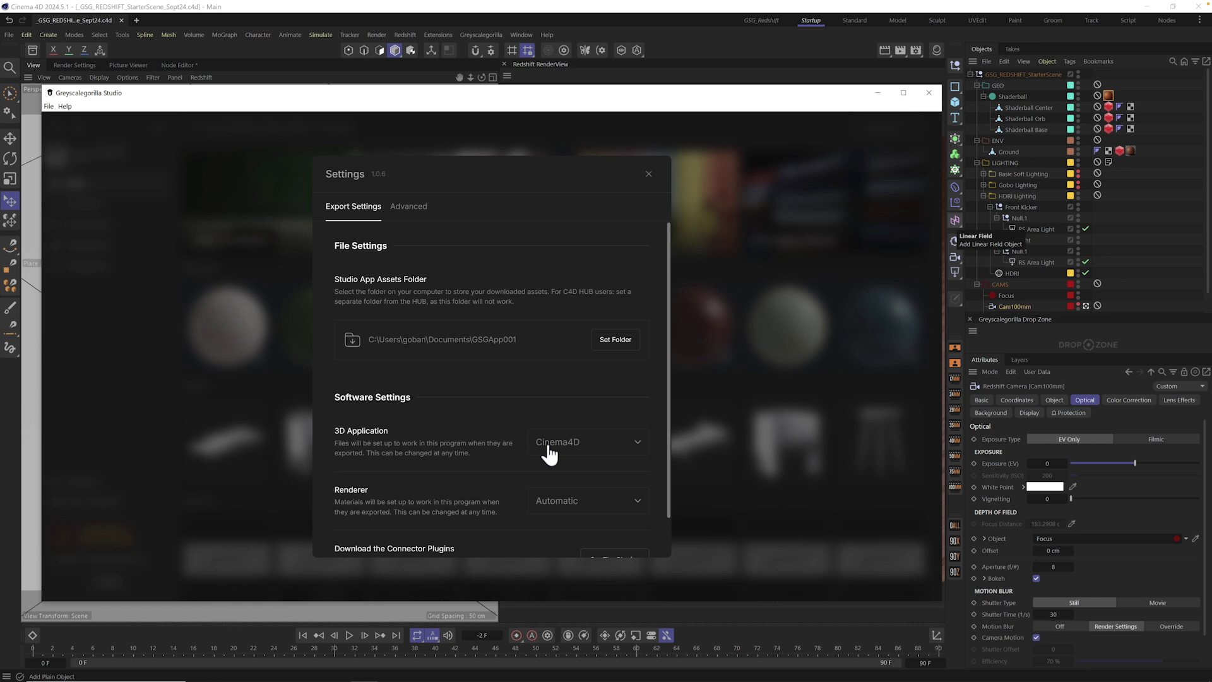
{"action": "scroll", "coordinate": [505, 458], "scroll_direction": "down", "scroll_amount": 1}
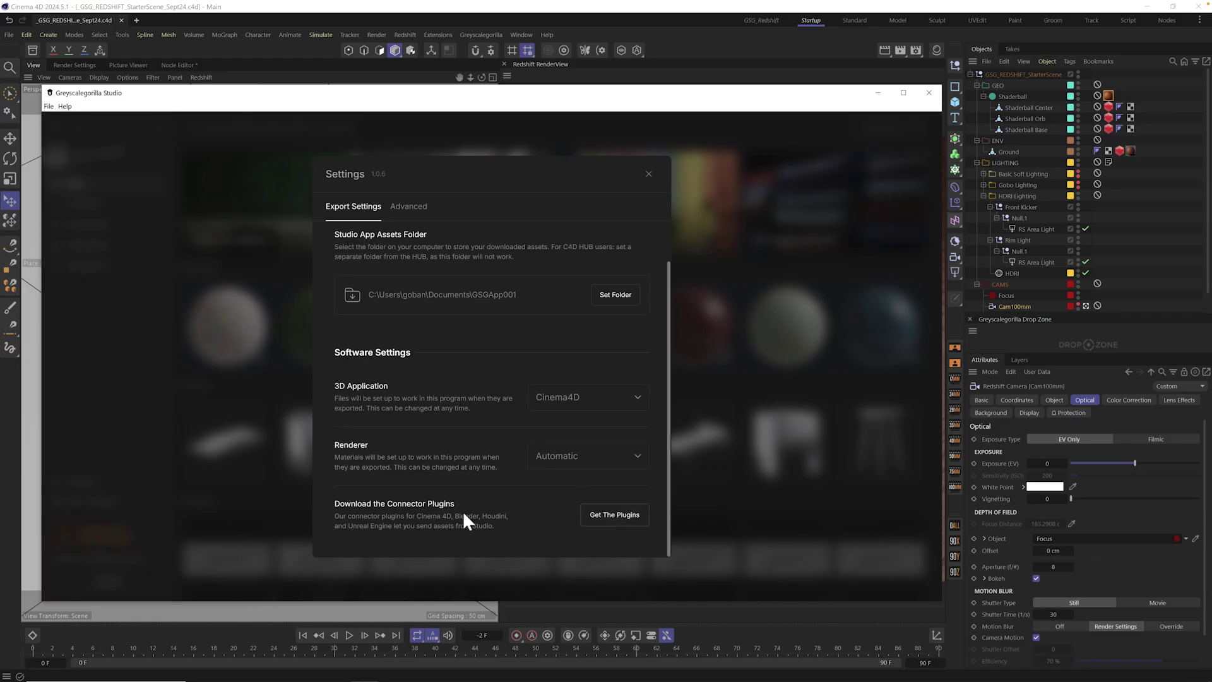
{"action": "left_click", "coordinate": [615, 515]}
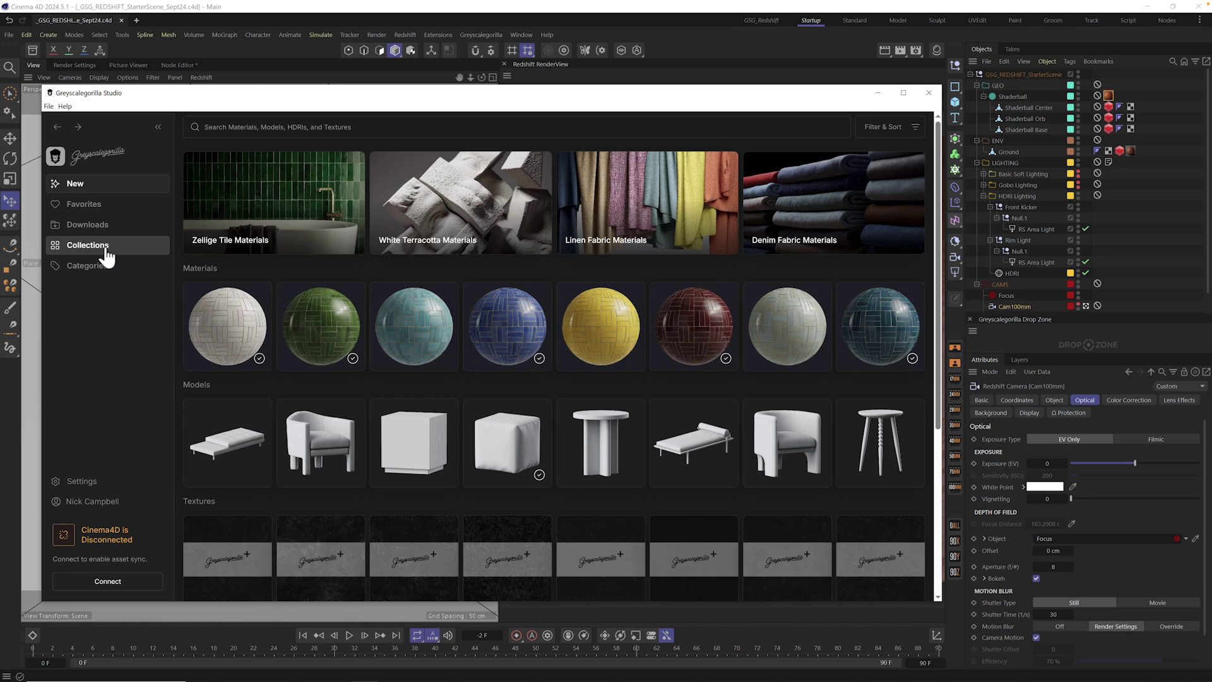
Search the asset library for fabric.
{"action": "left_click", "coordinate": [263, 129]}
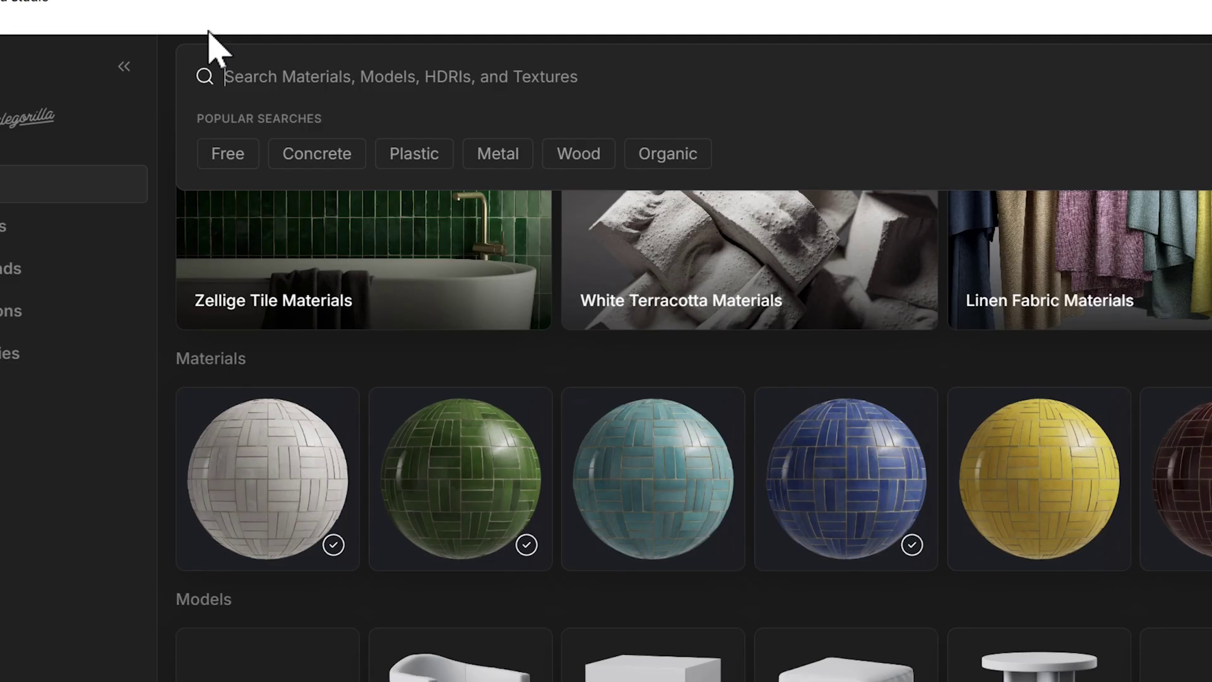
{"action": "type", "text": "fa"}
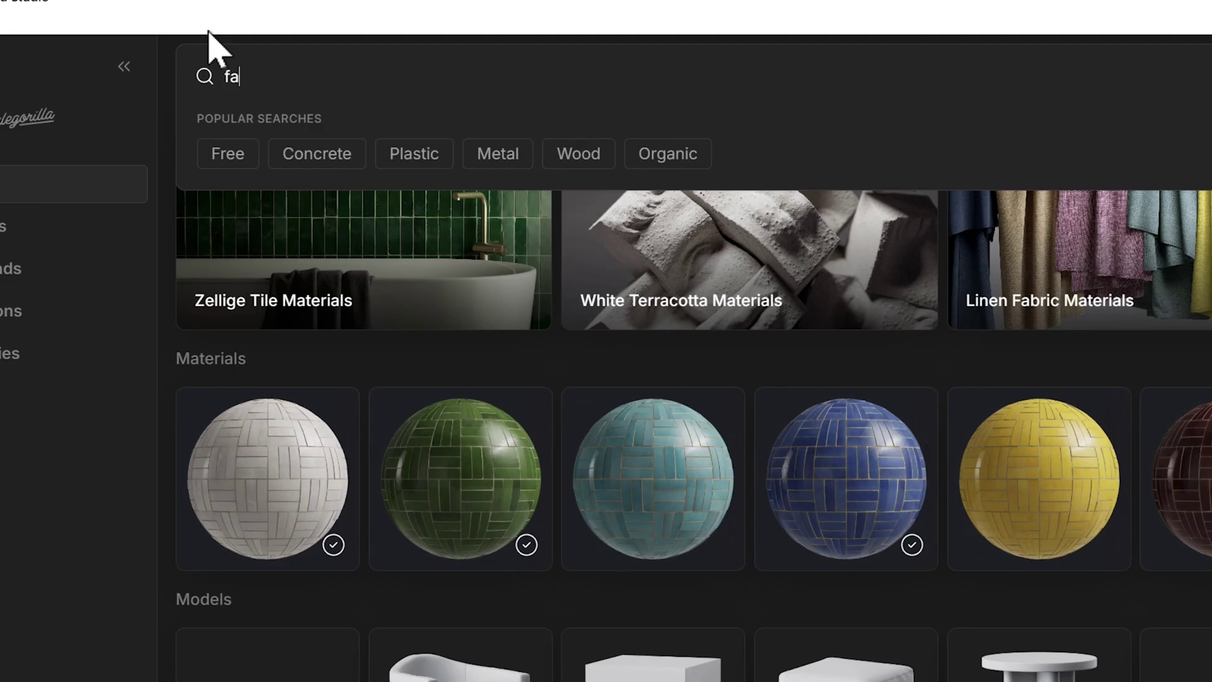
{"action": "type", "text": "bric"}
{"action": "key", "text": "Return"}
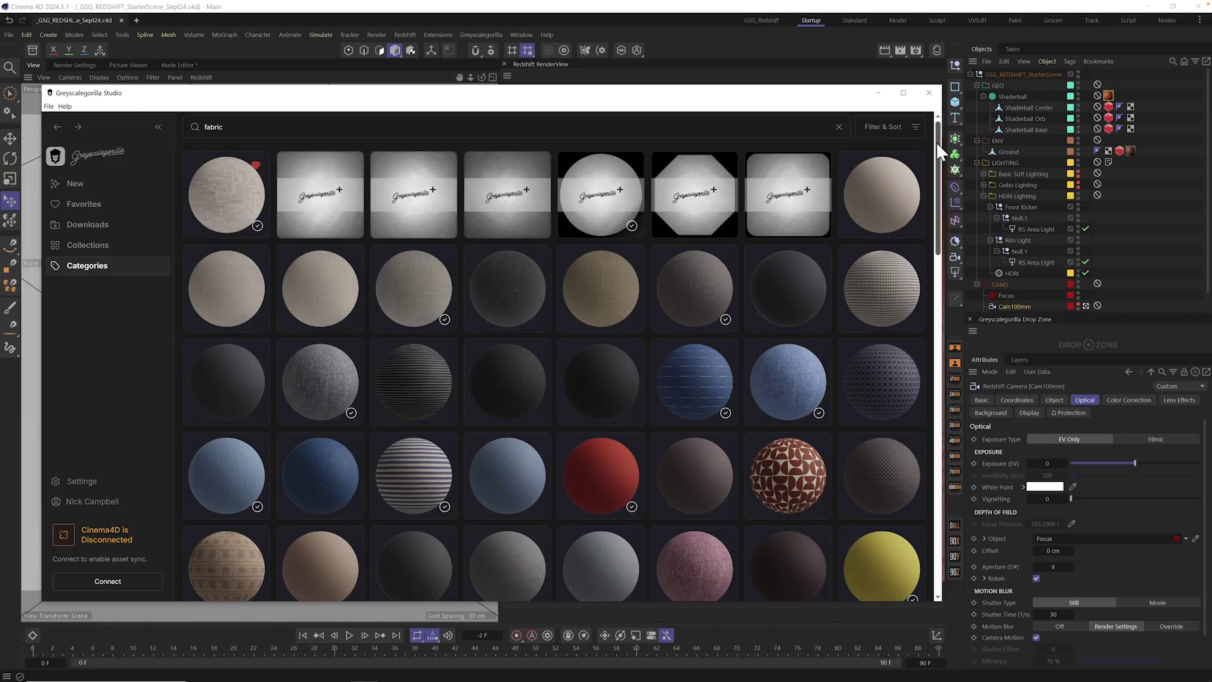
{"action": "left_click_drag", "start_coordinate": [937, 141], "coordinate": [983, 157]}
Replace the search term with red and scroll through the red results.
{"action": "left_click", "coordinate": [196, 128]}
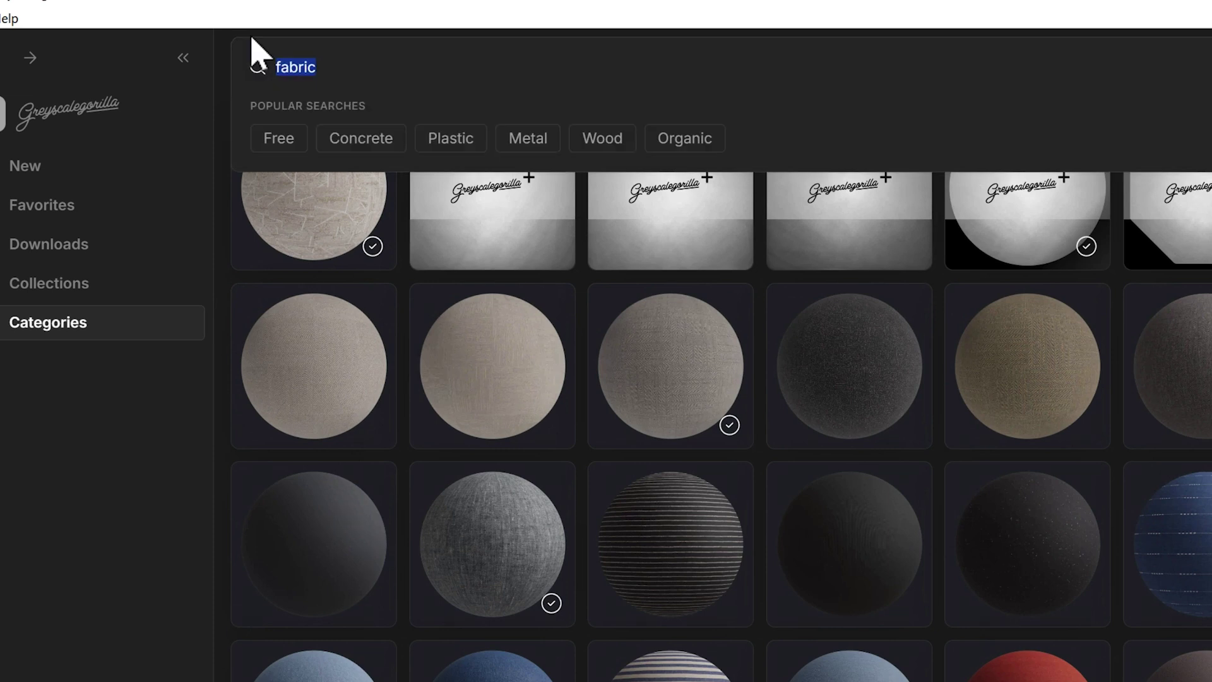
{"action": "type", "text": "red"}
{"action": "key", "text": "Return"}
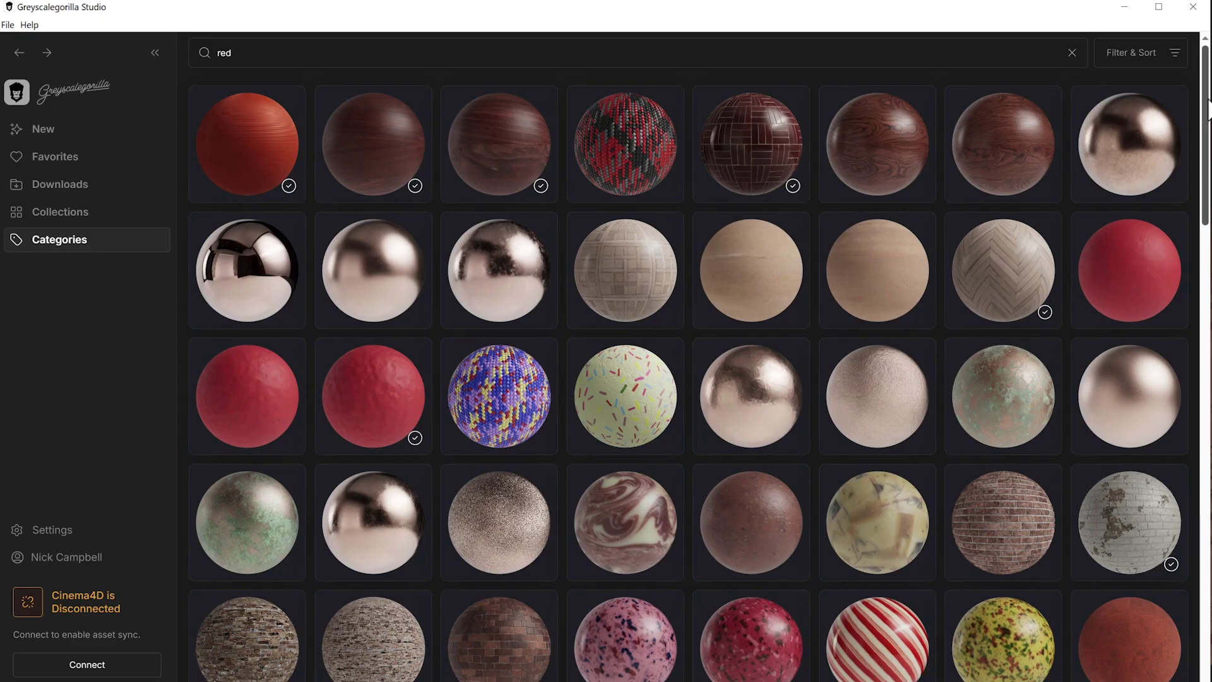
{"action": "scroll", "coordinate": [1188, 476], "scroll_direction": "down", "scroll_amount": 15}
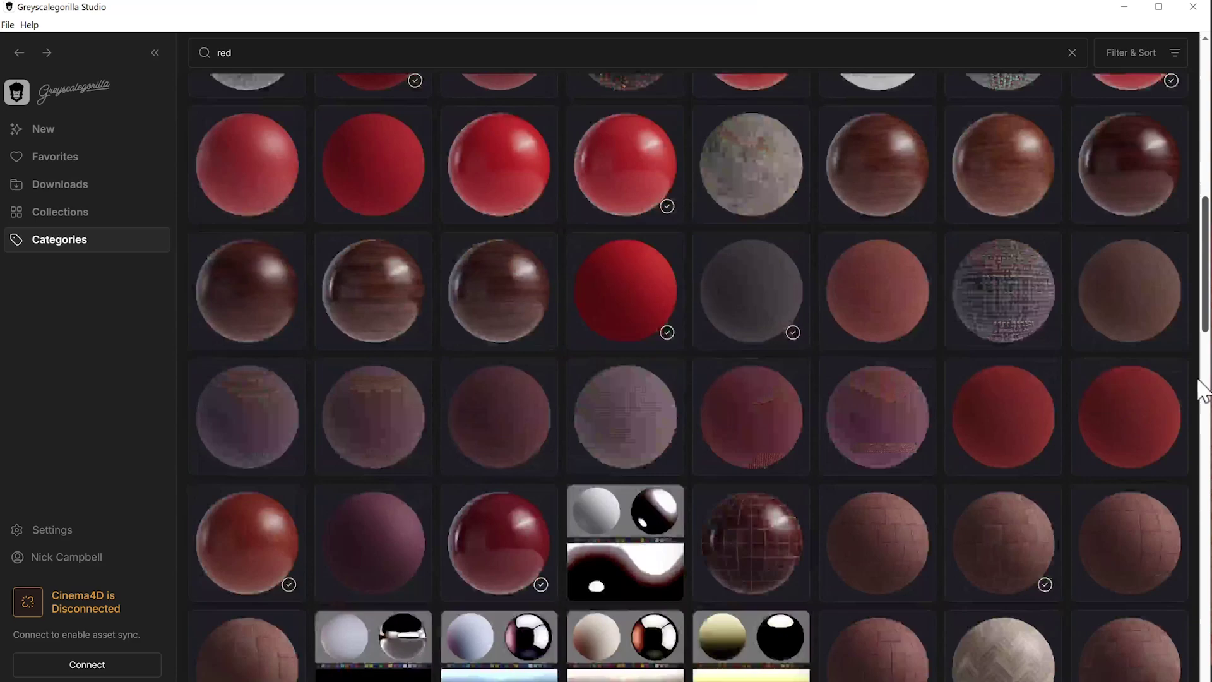
{"action": "scroll", "coordinate": [1188, 476], "scroll_direction": "down", "scroll_amount": 5}
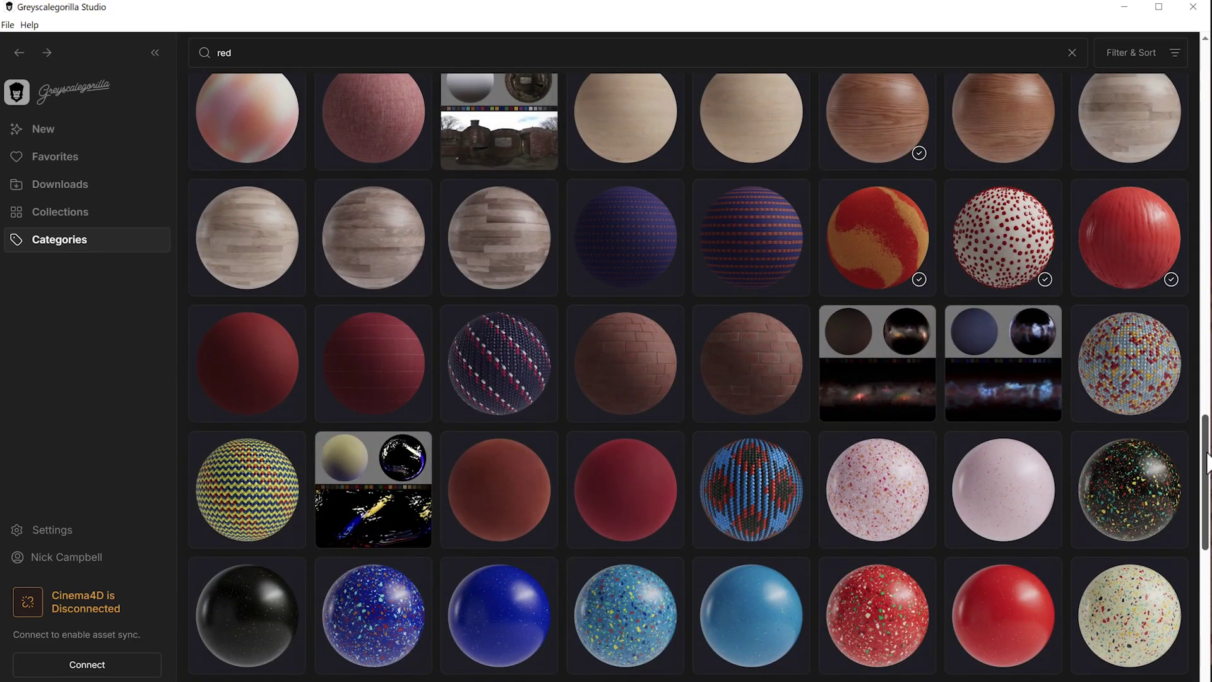
{"action": "scroll", "coordinate": [1206, 471], "scroll_direction": "down", "scroll_amount": 4}
{"action": "scroll", "coordinate": [1206, 470], "scroll_direction": "down", "scroll_amount": 5}
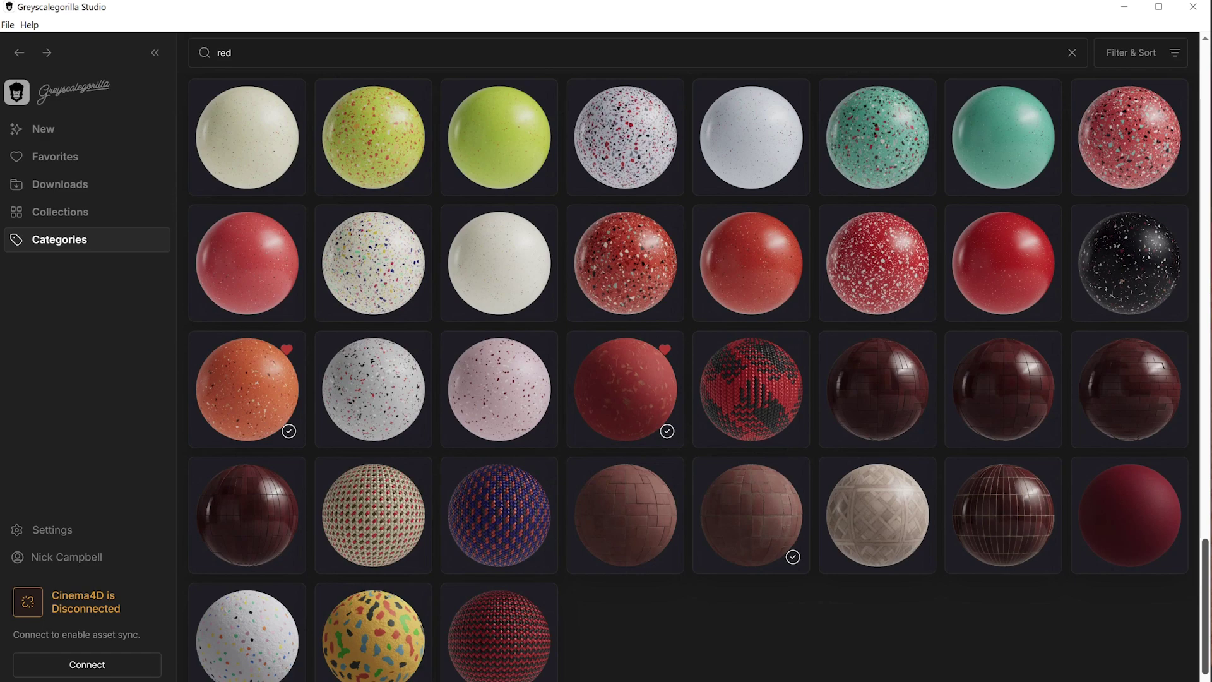
{"action": "scroll", "coordinate": [1205, 470], "scroll_direction": "up", "scroll_amount": 3}
{"action": "left_click_drag", "start_coordinate": [1206, 564], "coordinate": [1206, 8]}
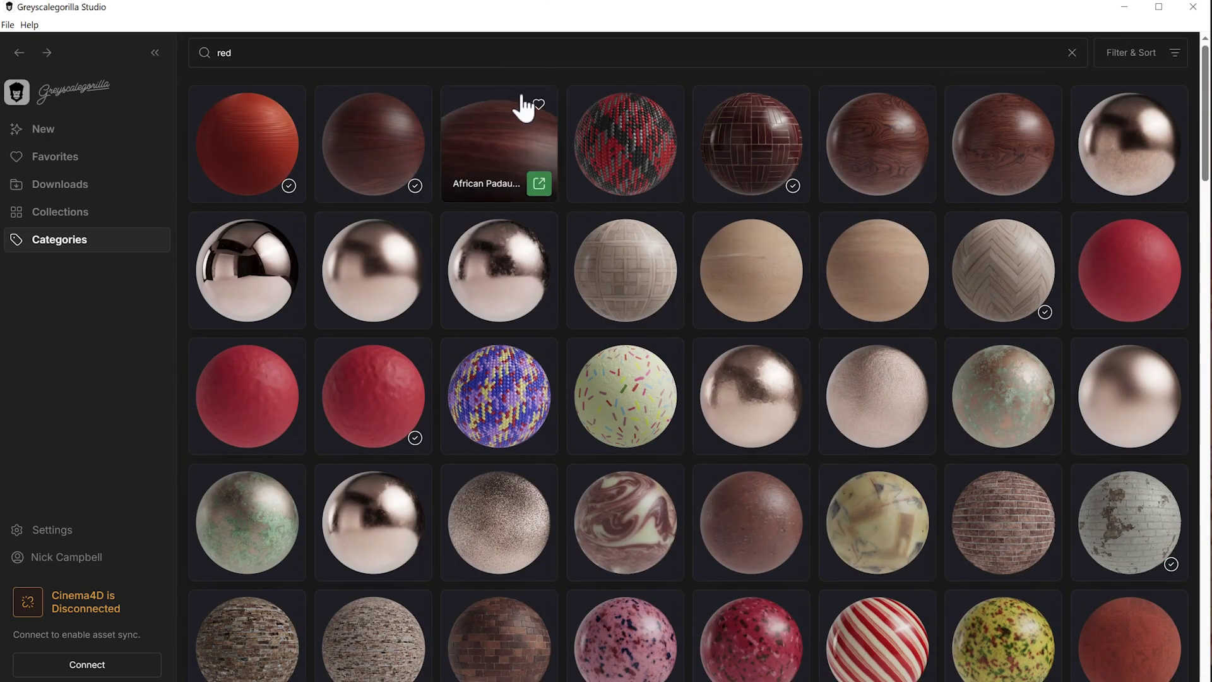
Filter the red results to HDRIs, then Materials, then back to All Types.
{"action": "left_click", "coordinate": [1143, 60]}
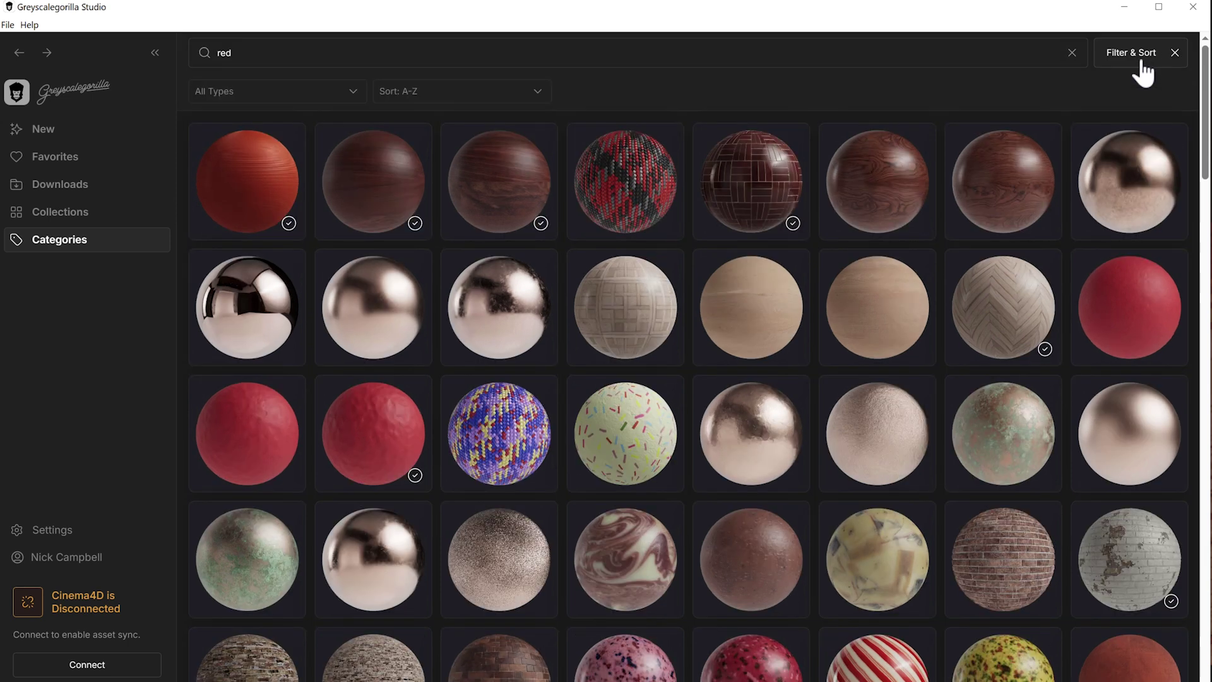
{"action": "left_click", "coordinate": [303, 99]}
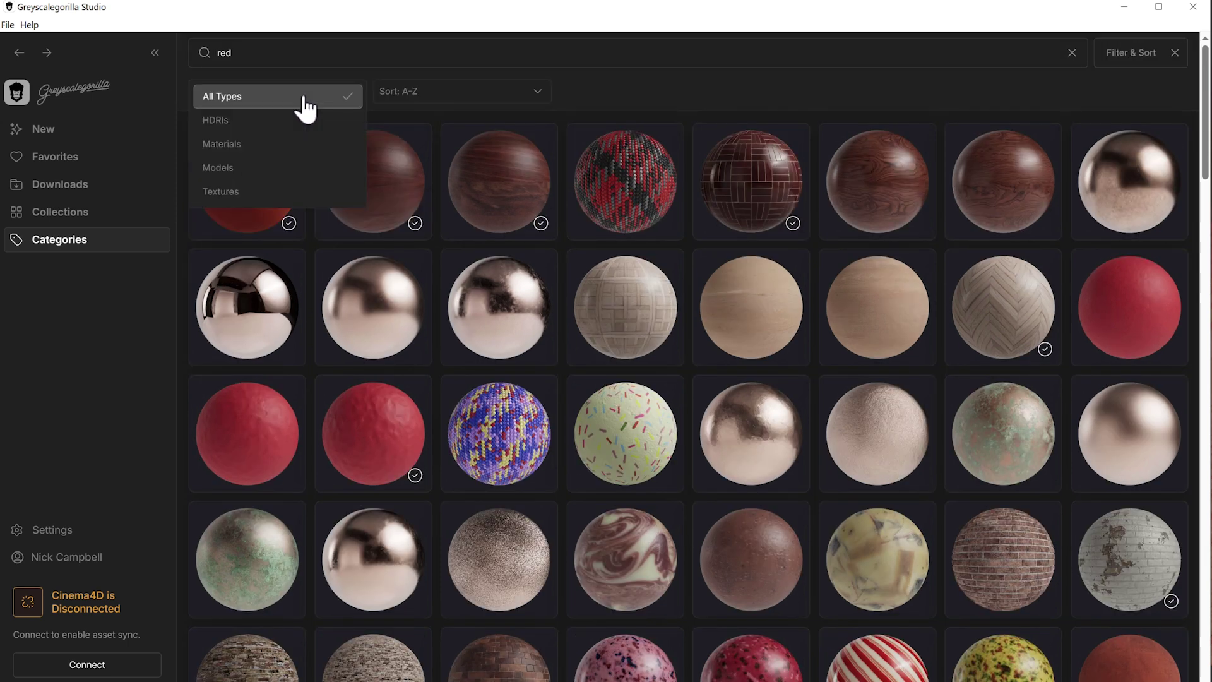
{"action": "left_click", "coordinate": [276, 122]}
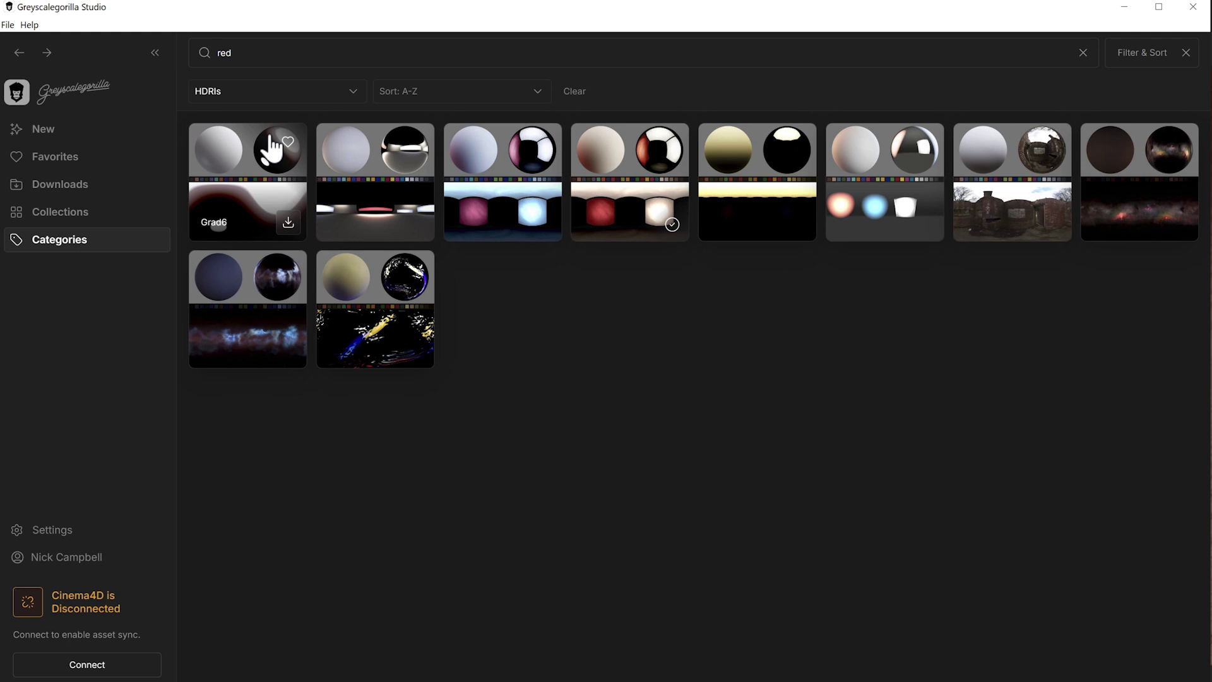
{"action": "left_click", "coordinate": [270, 104]}
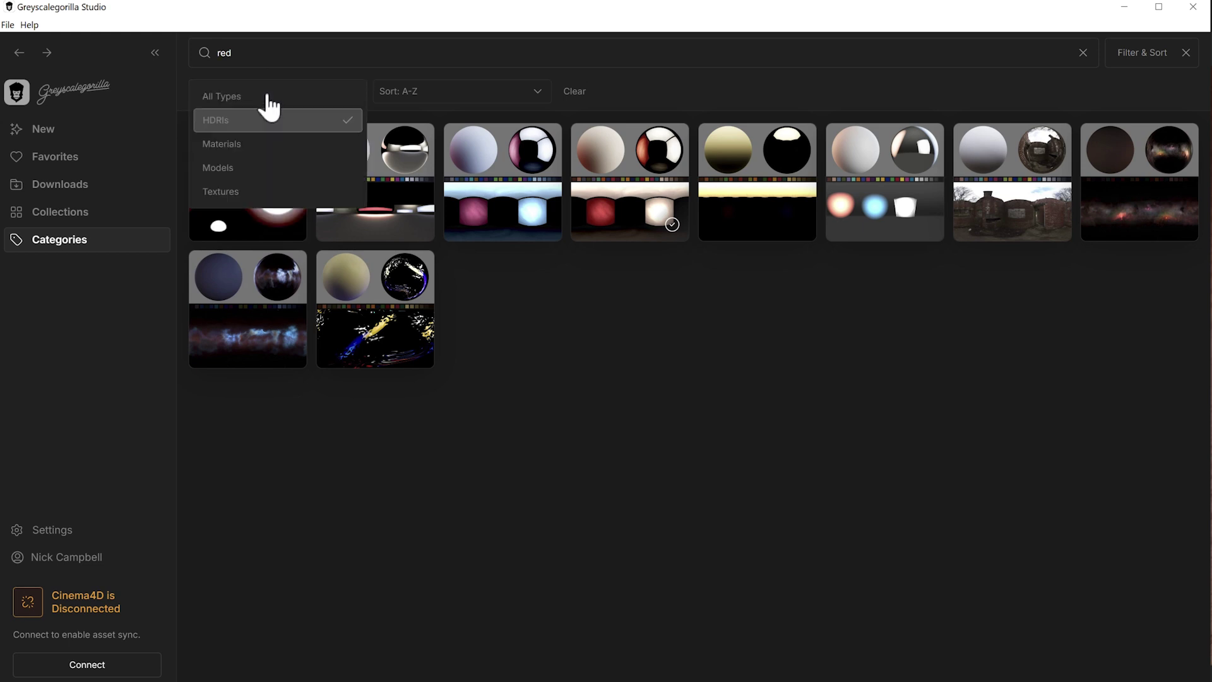
{"action": "left_click", "coordinate": [270, 143]}
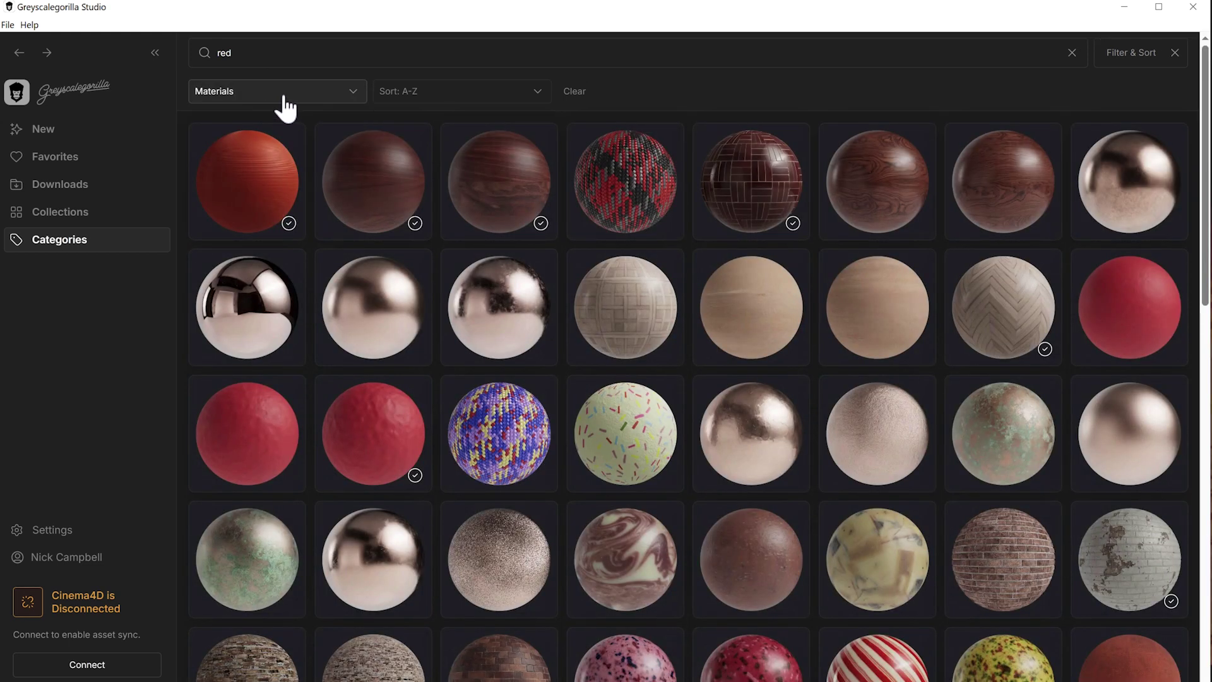
{"action": "left_click", "coordinate": [284, 97]}
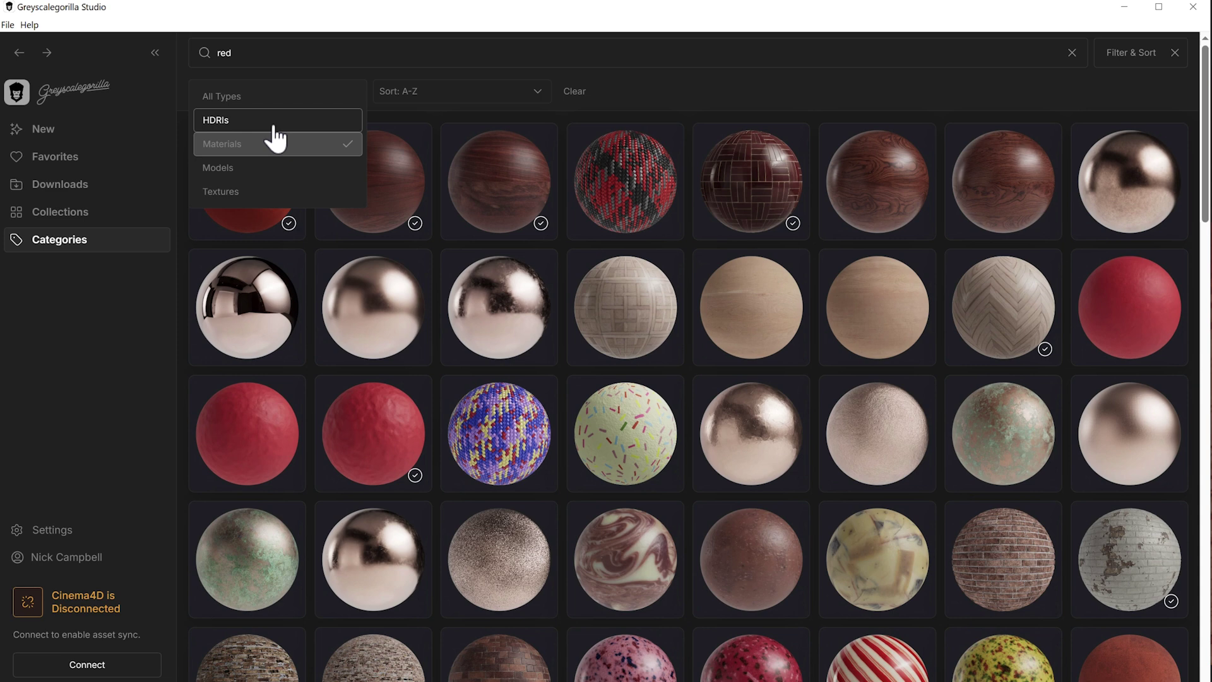
{"action": "left_click", "coordinate": [289, 99]}
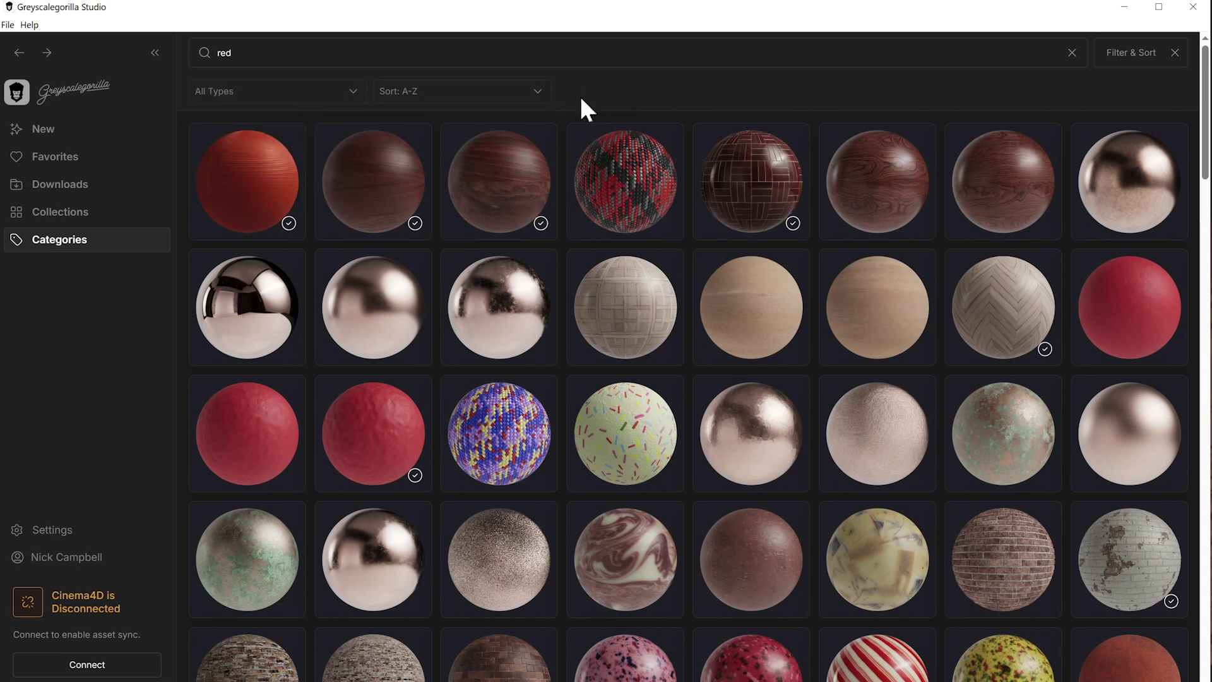
Check the sort orders, favorite the Blue Metallic material, and browse the Favorites list.
{"action": "left_click", "coordinate": [446, 101]}
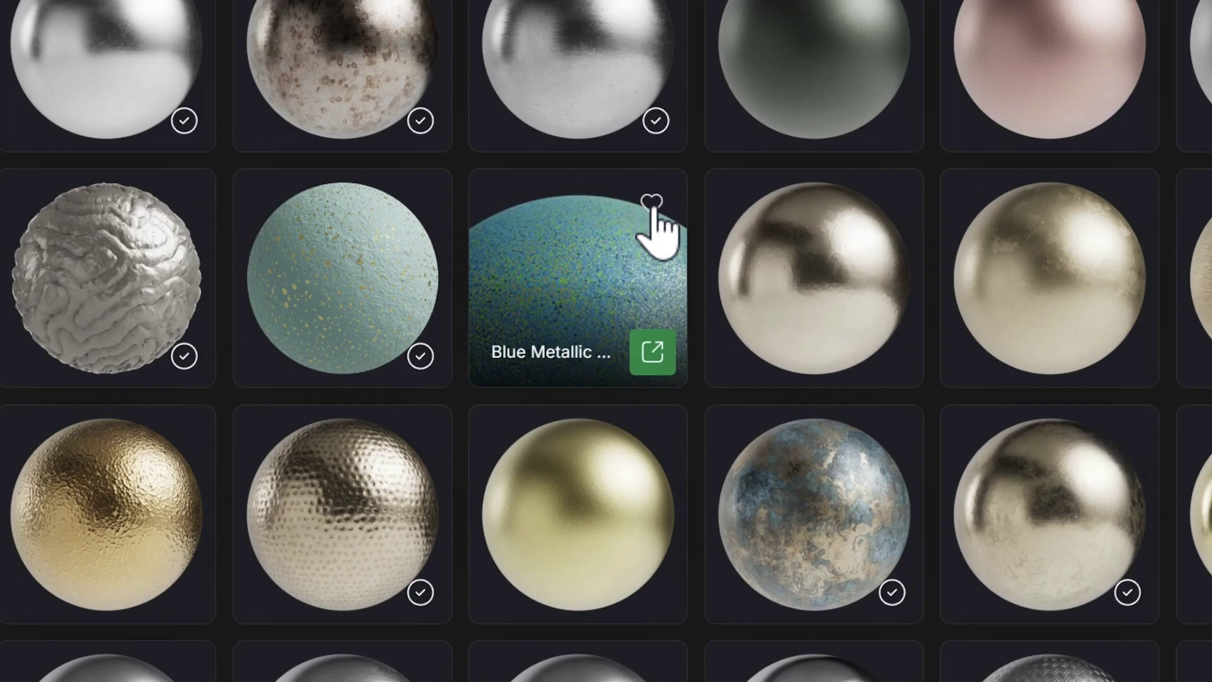
{"action": "left_click", "coordinate": [563, 245]}
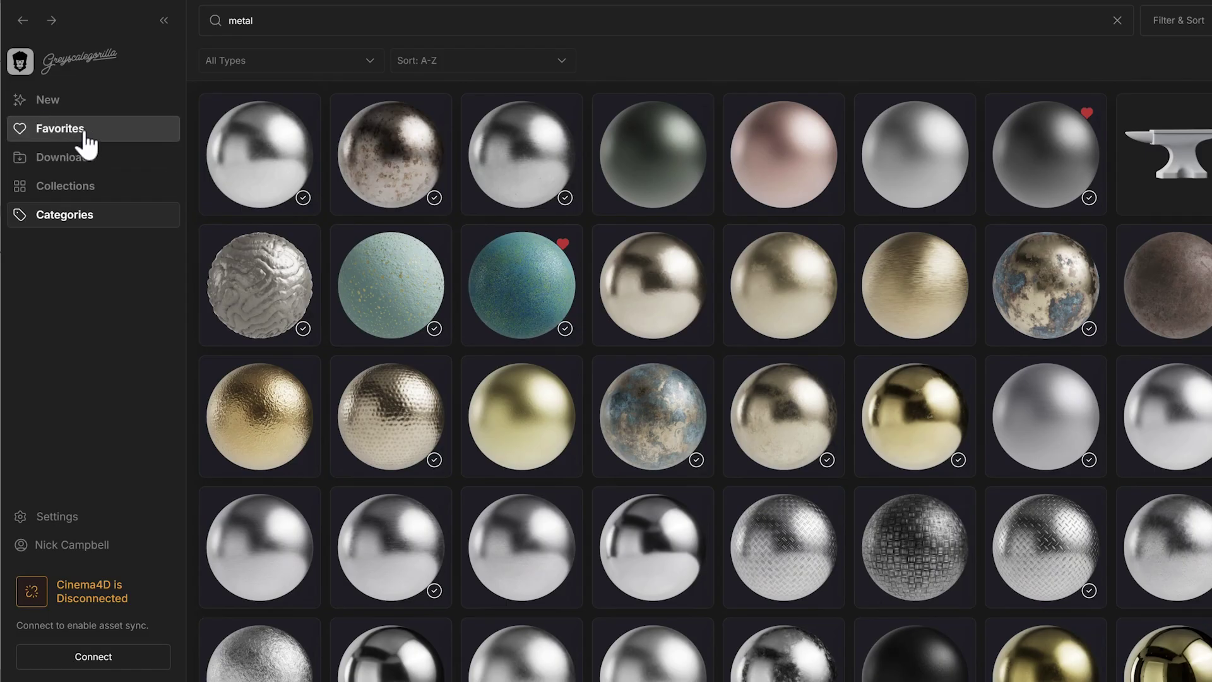
{"action": "left_click", "coordinate": [70, 132]}
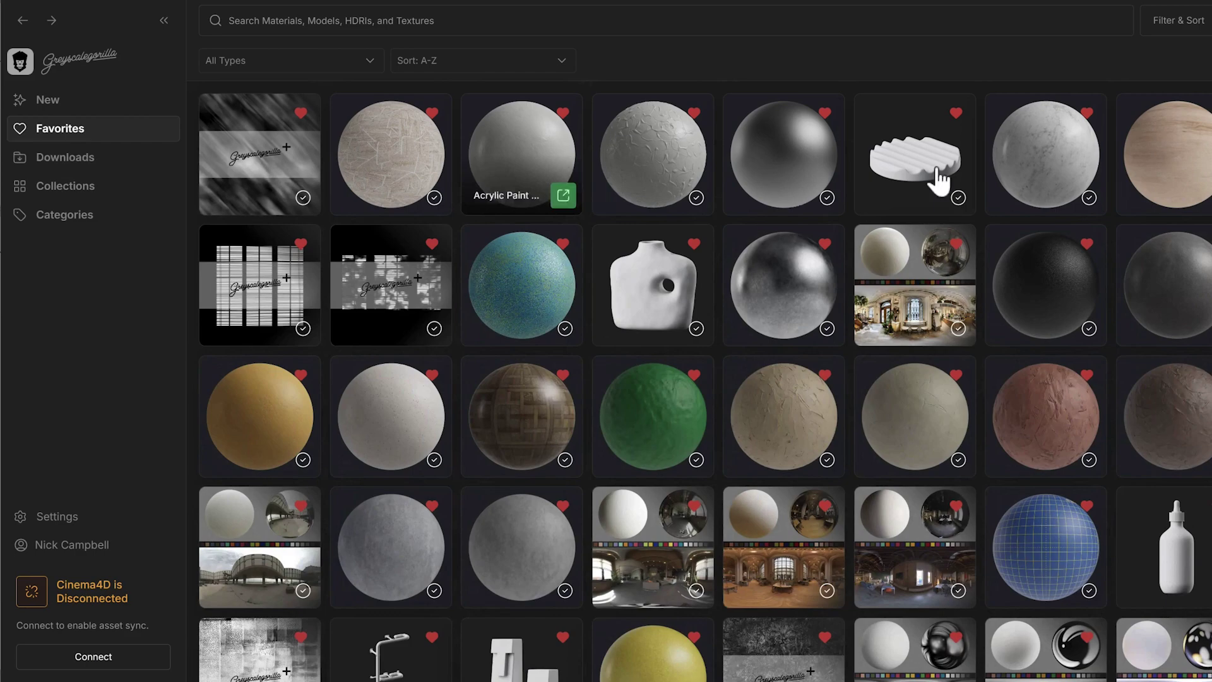
{"action": "scroll", "coordinate": [939, 181], "scroll_direction": "down", "scroll_amount": 8}
{"action": "scroll", "coordinate": [704, 360], "scroll_direction": "down", "scroll_amount": 5}
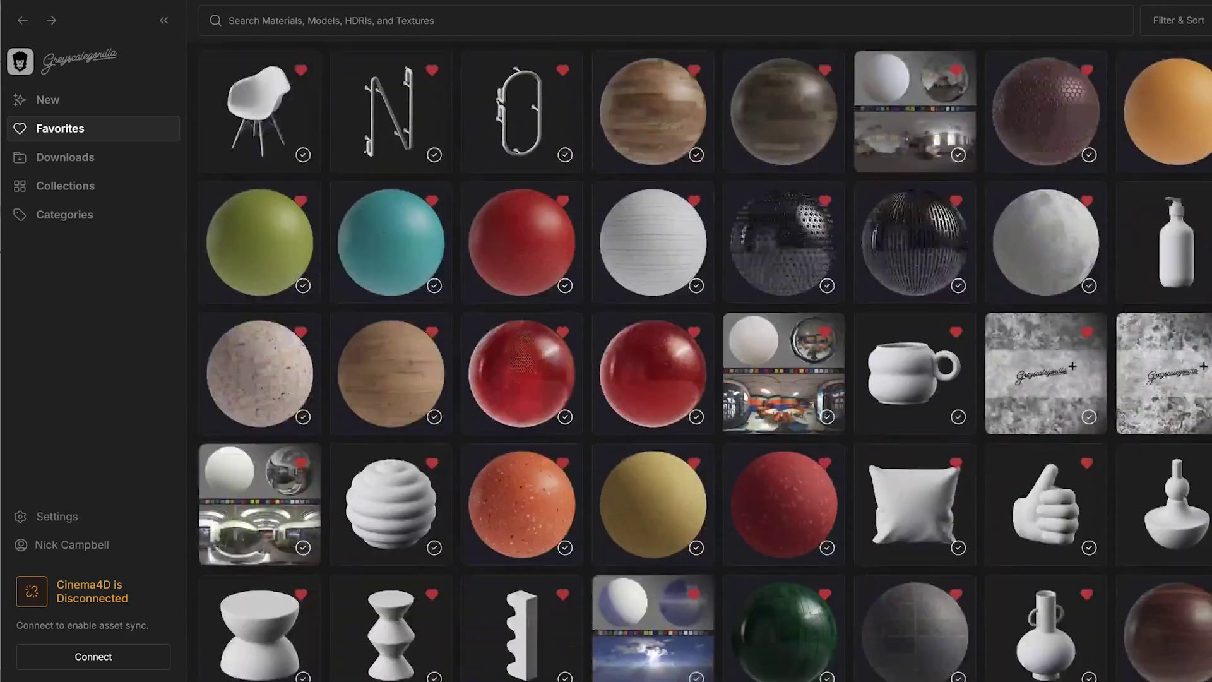
{"action": "scroll", "coordinate": [704, 360], "scroll_direction": "up", "scroll_amount": 7}
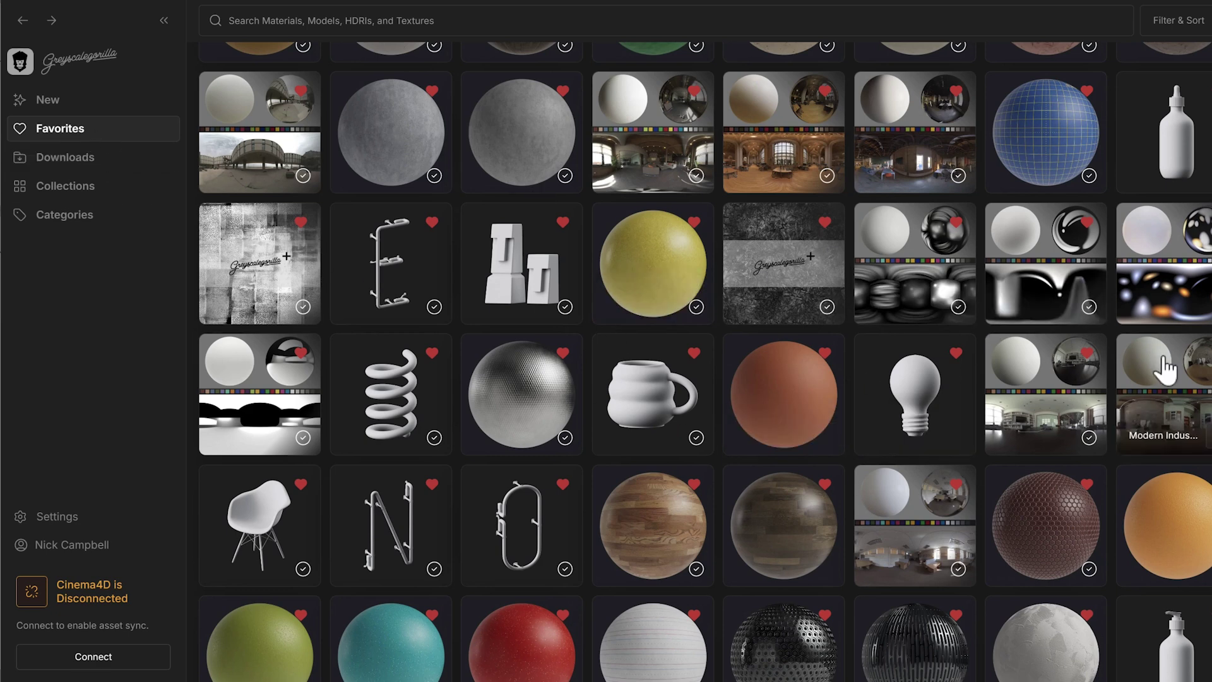
{"action": "scroll", "coordinate": [982, 146], "scroll_direction": "up", "scroll_amount": 6}
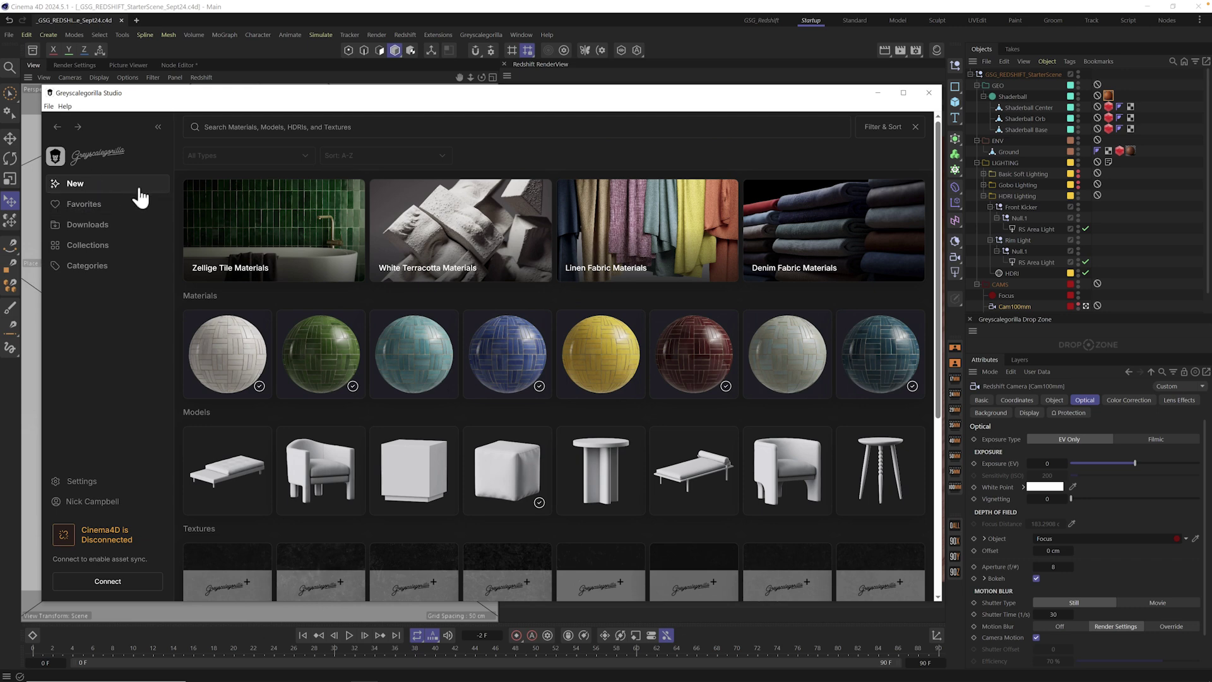
Open the Colorful Abstract Materials collection and download one of its materials.
{"action": "scroll", "coordinate": [211, 398], "scroll_direction": "down", "scroll_amount": 5}
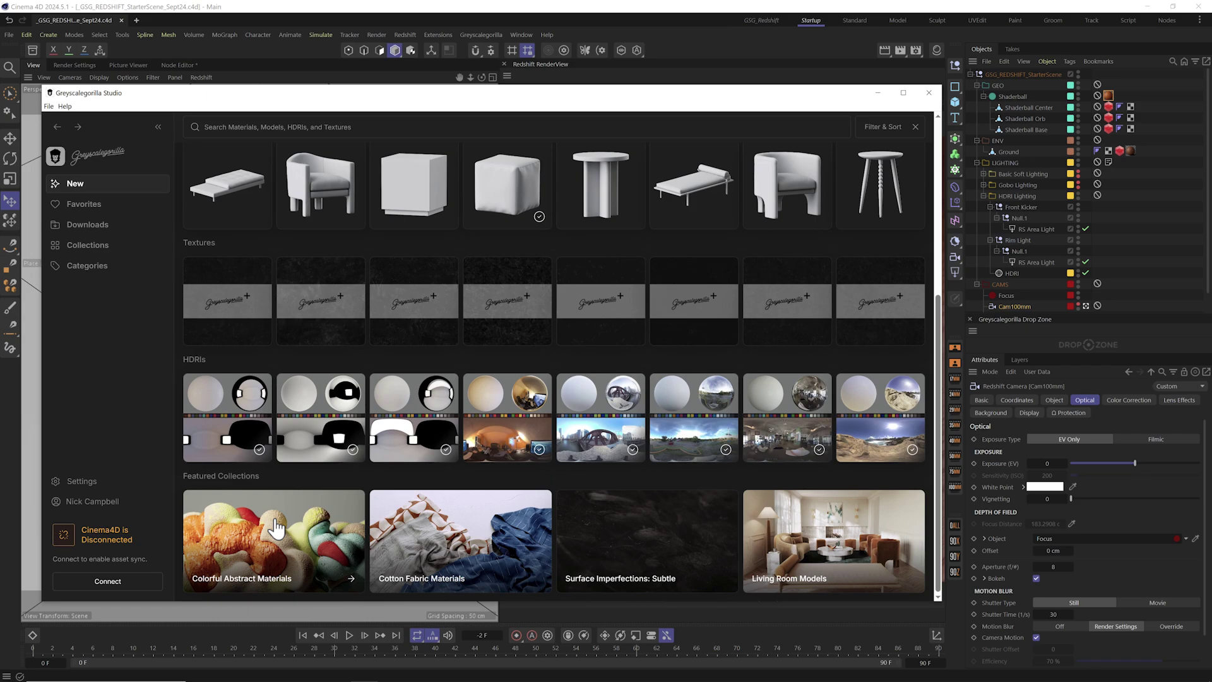
{"action": "left_click", "coordinate": [276, 527]}
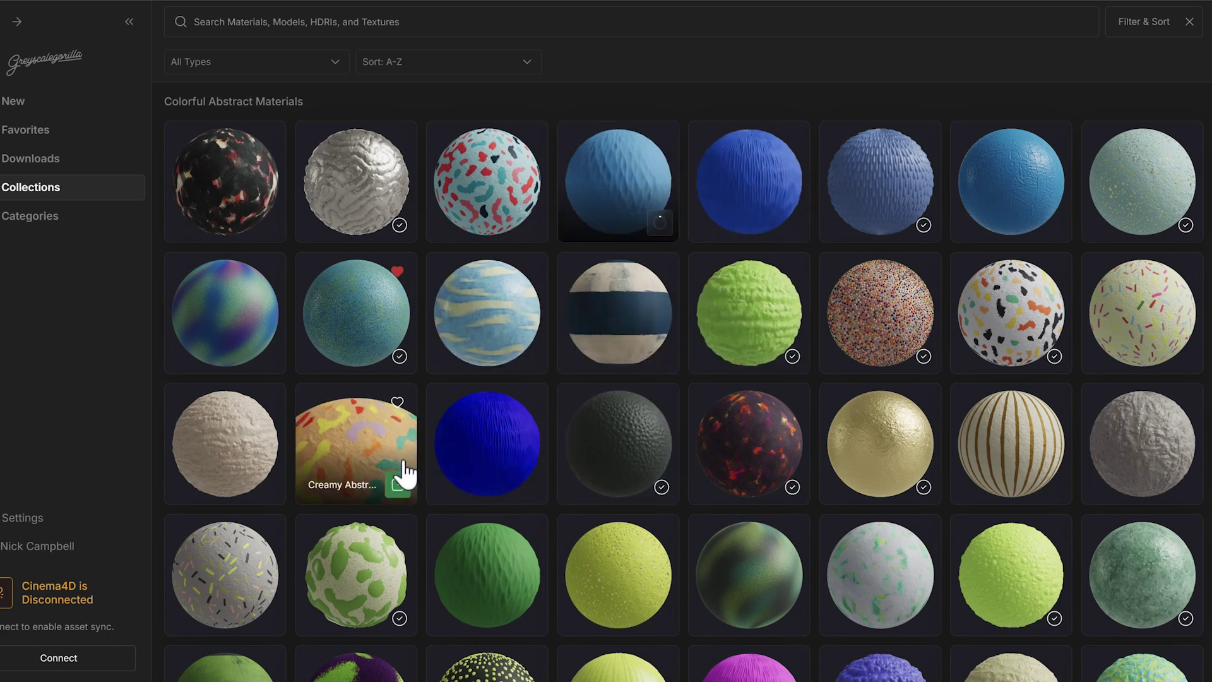
{"action": "left_click", "coordinate": [528, 486]}
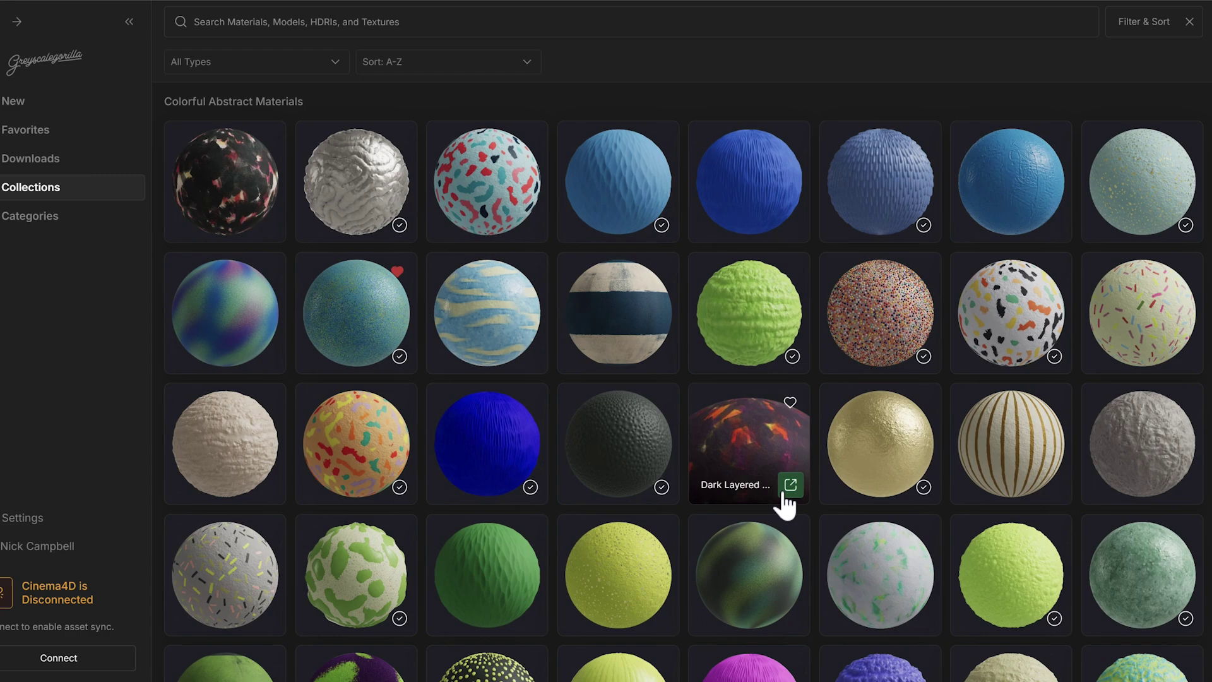
{"action": "scroll", "coordinate": [865, 533], "scroll_direction": "down", "scroll_amount": 3}
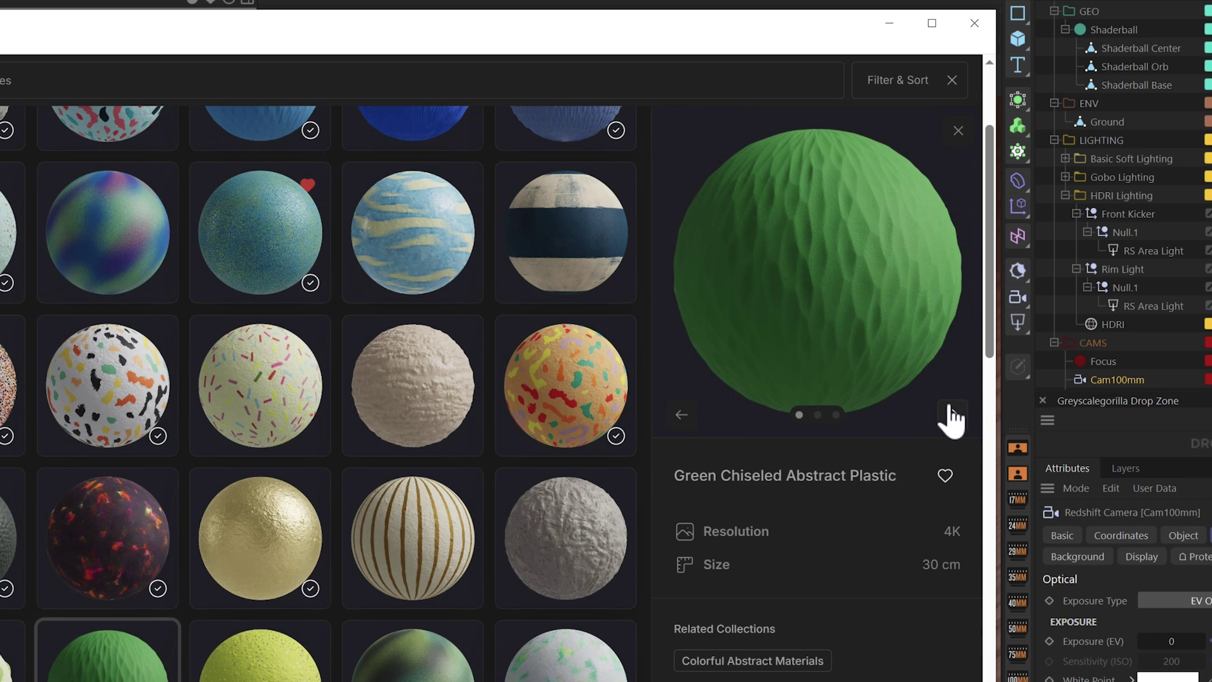
Preview Green Chiseled Abstract Plastic's images, download it, and close its details panel.
{"action": "left_click", "coordinate": [953, 415]}
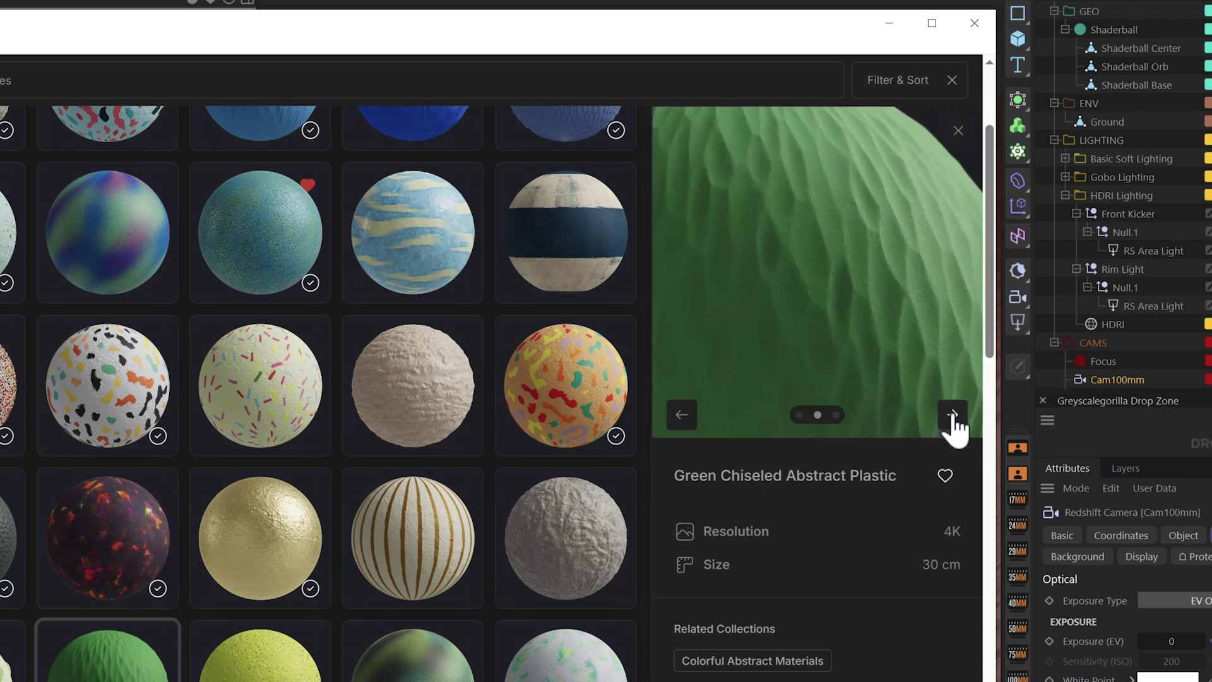
{"action": "left_click", "coordinate": [953, 415]}
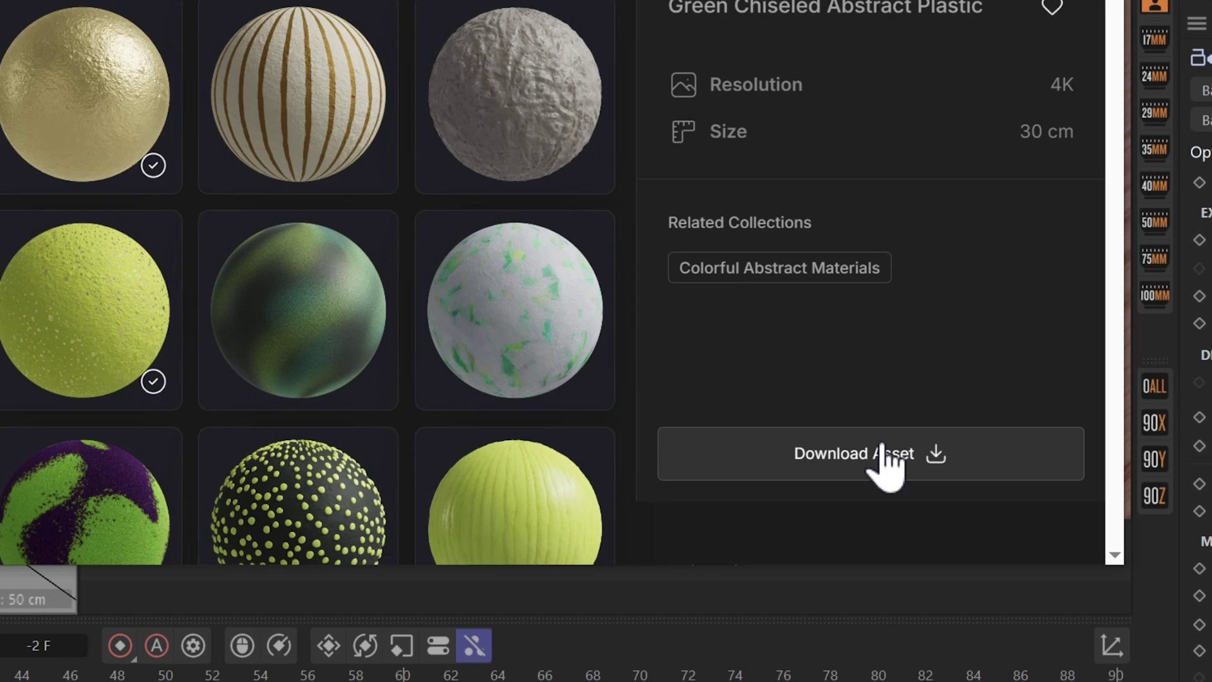
{"action": "left_click", "coordinate": [896, 450]}
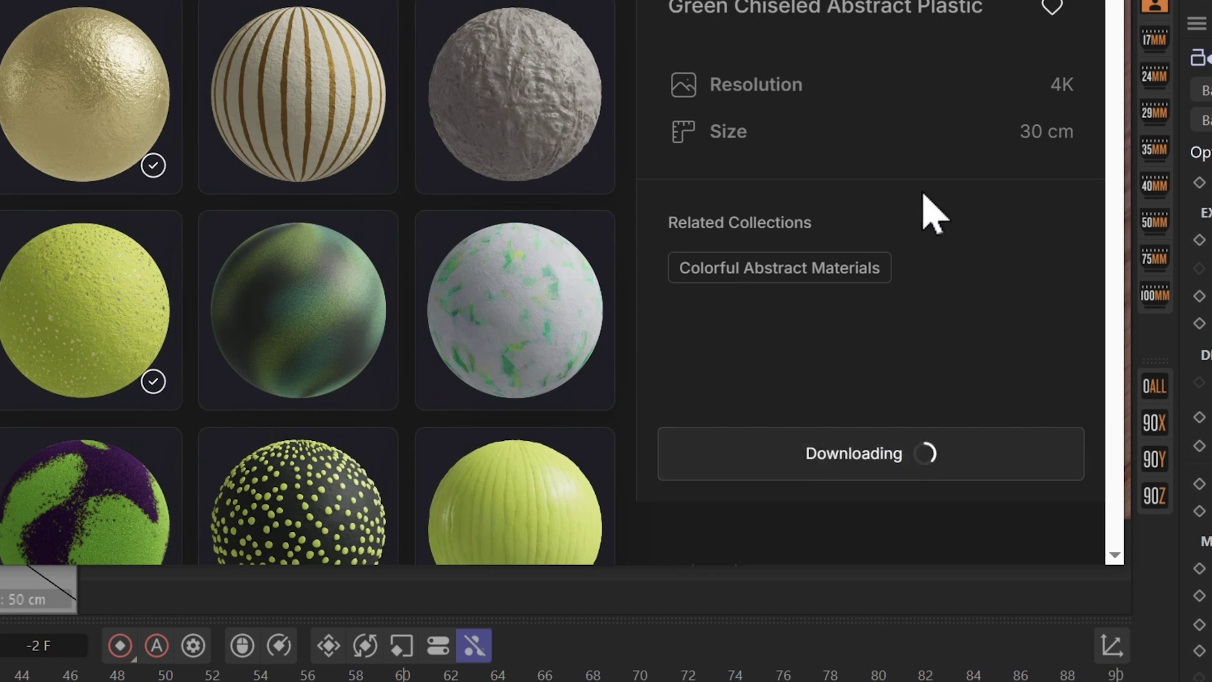
{"action": "key", "text": "Escape"}
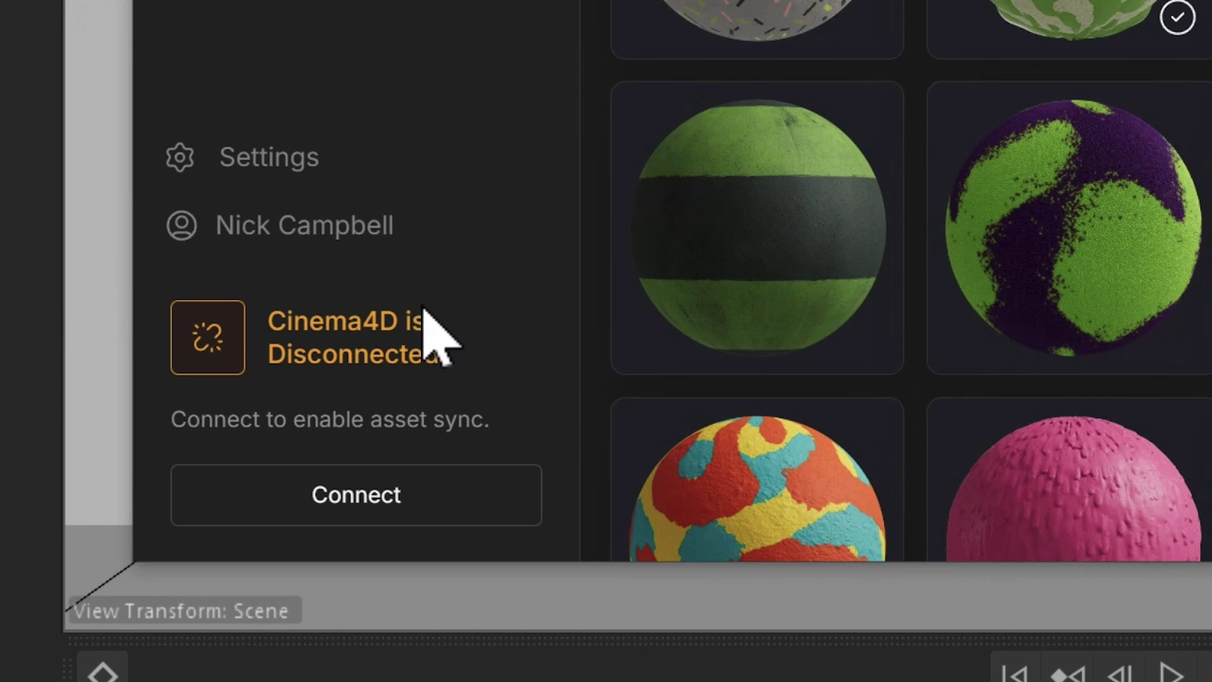
Connect Studio to Cinema 4D and send the Blue Metallic material into the scene.
{"action": "left_click", "coordinate": [411, 498]}
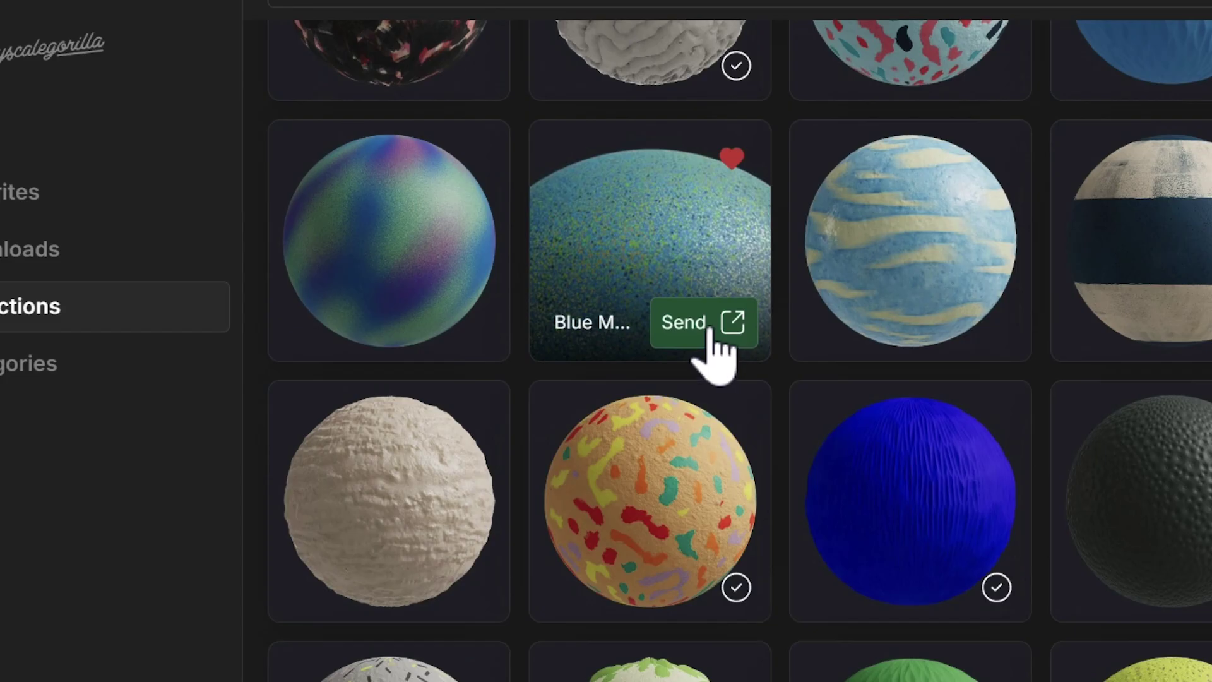
{"action": "left_click", "coordinate": [439, 220]}
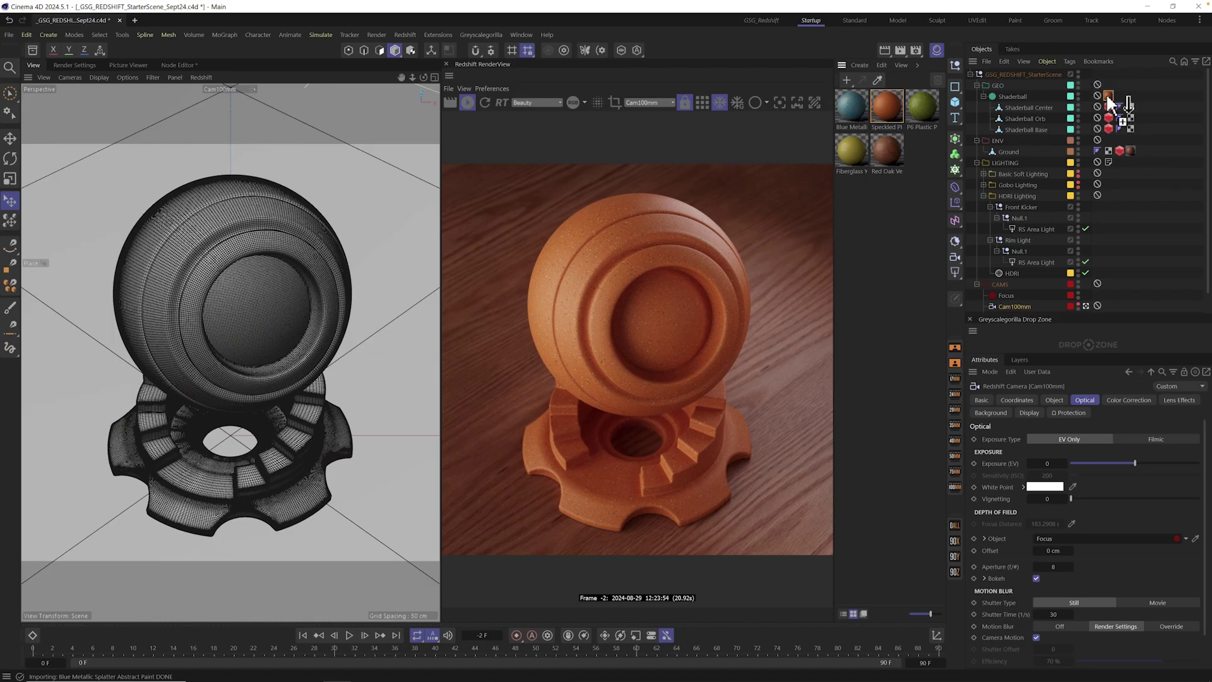
Apply Blue Metallic to the Shaderball and return from the asset library to the scene.
{"action": "left_click_drag", "start_coordinate": [1107, 96], "coordinate": [1107, 97]}
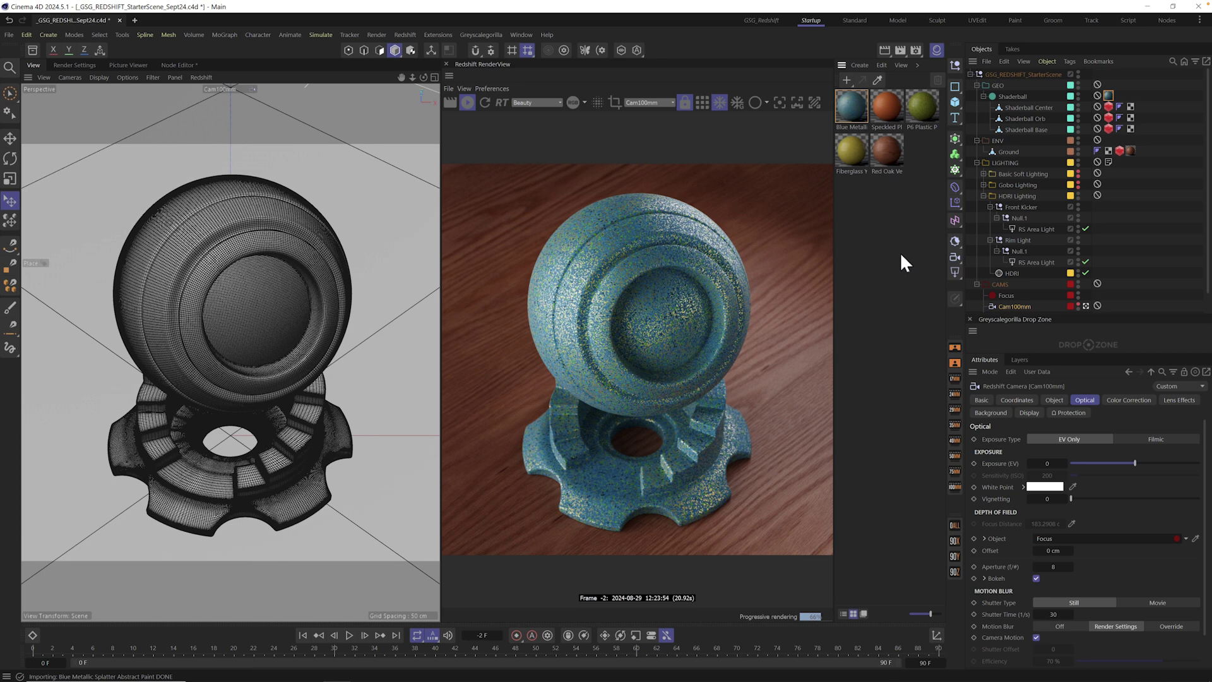
{"action": "key", "text": "alt+Tab"}
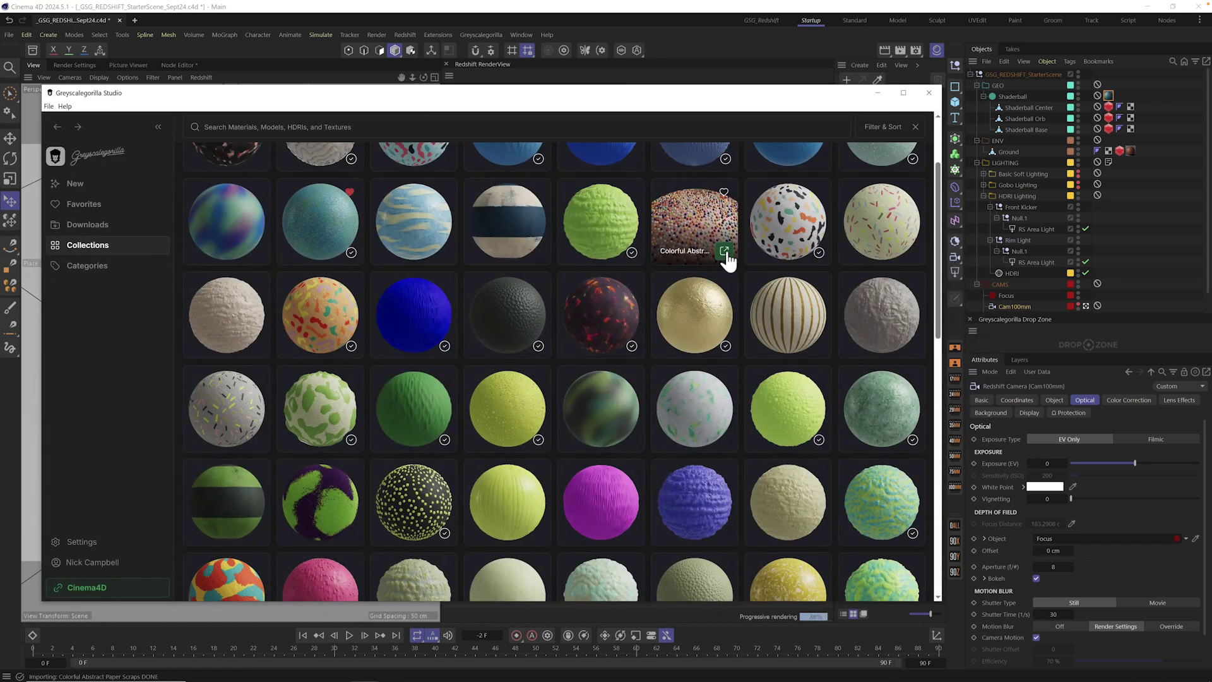
{"action": "left_click", "coordinate": [725, 253]}
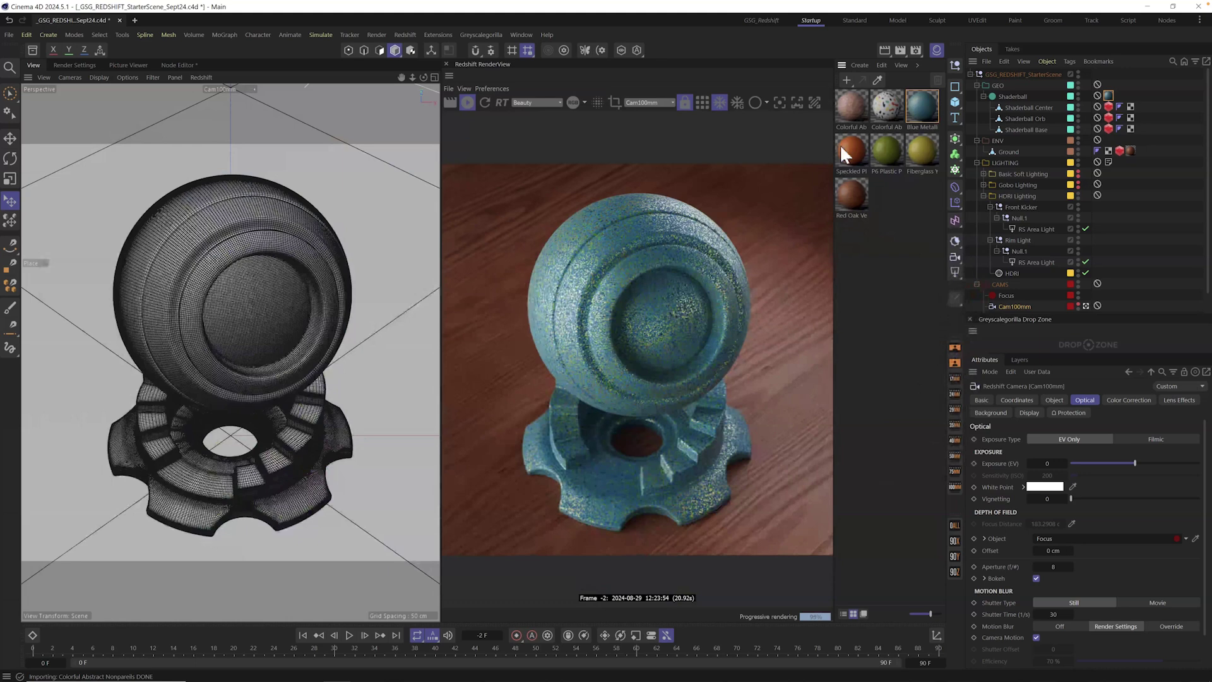
Apply Colorful Abstract Nonpareils to the Shaderball and pan through its node graph.
{"action": "left_click_drag", "start_coordinate": [852, 114], "coordinate": [1106, 97]}
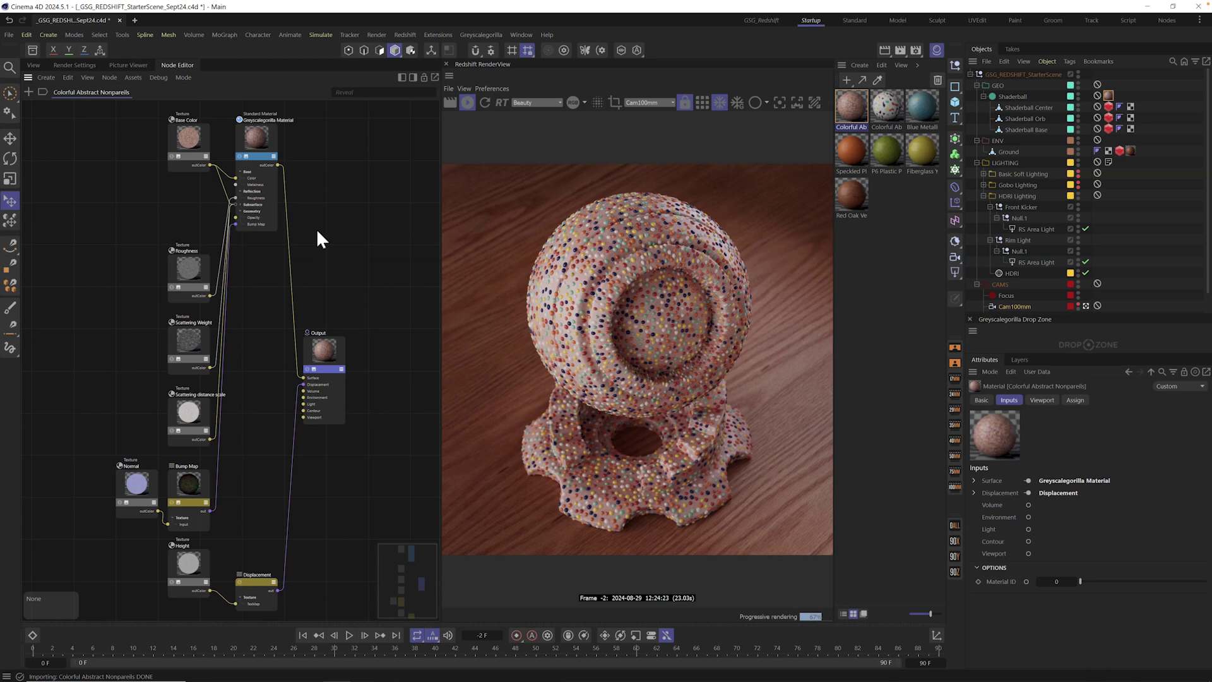
{"action": "scroll", "coordinate": [309, 274], "scroll_direction": "up", "scroll_amount": 2}
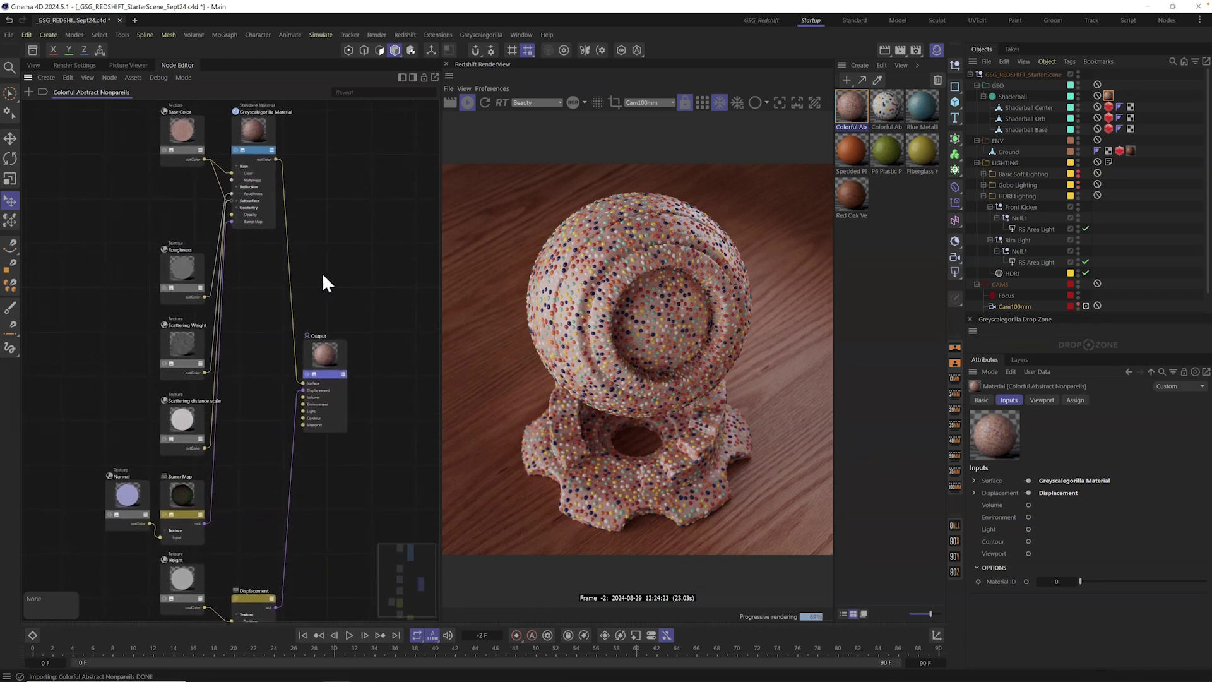
{"action": "middle_click_drag", "start_coordinate": [342, 230], "coordinate": [351, 244]}
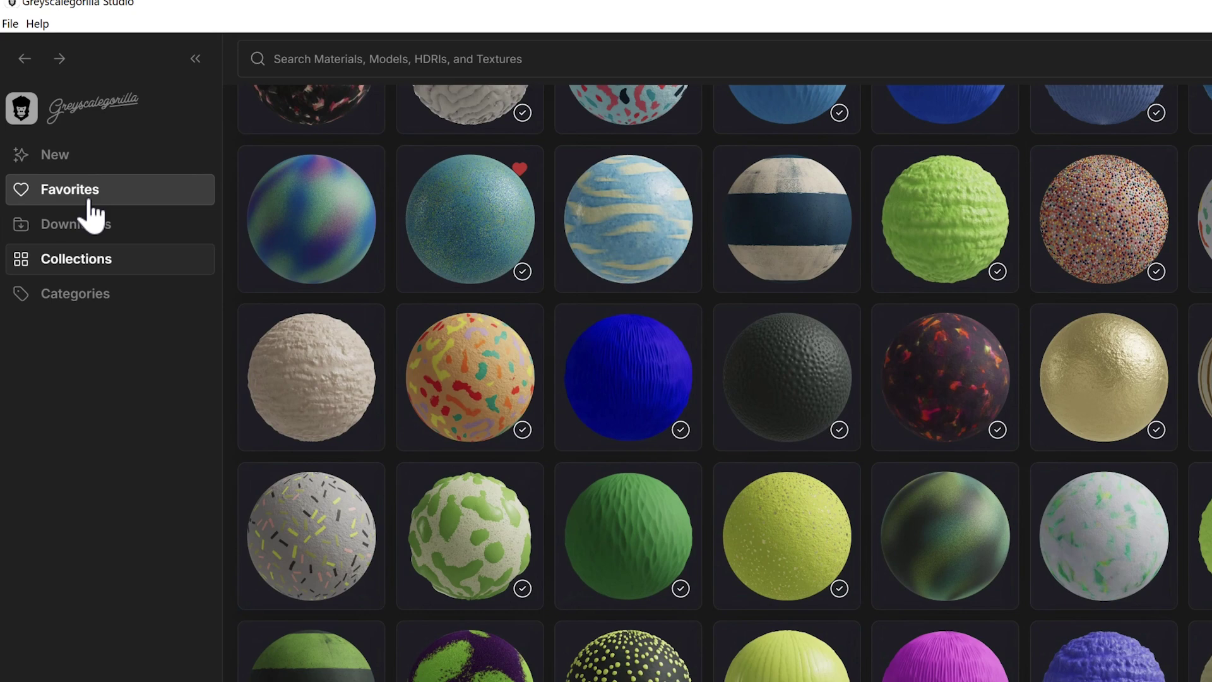
Send Clay Rough Terra Cotta from Favorites to Cinema 4D and apply it to the Shaderball.
{"action": "left_click", "coordinate": [88, 202]}
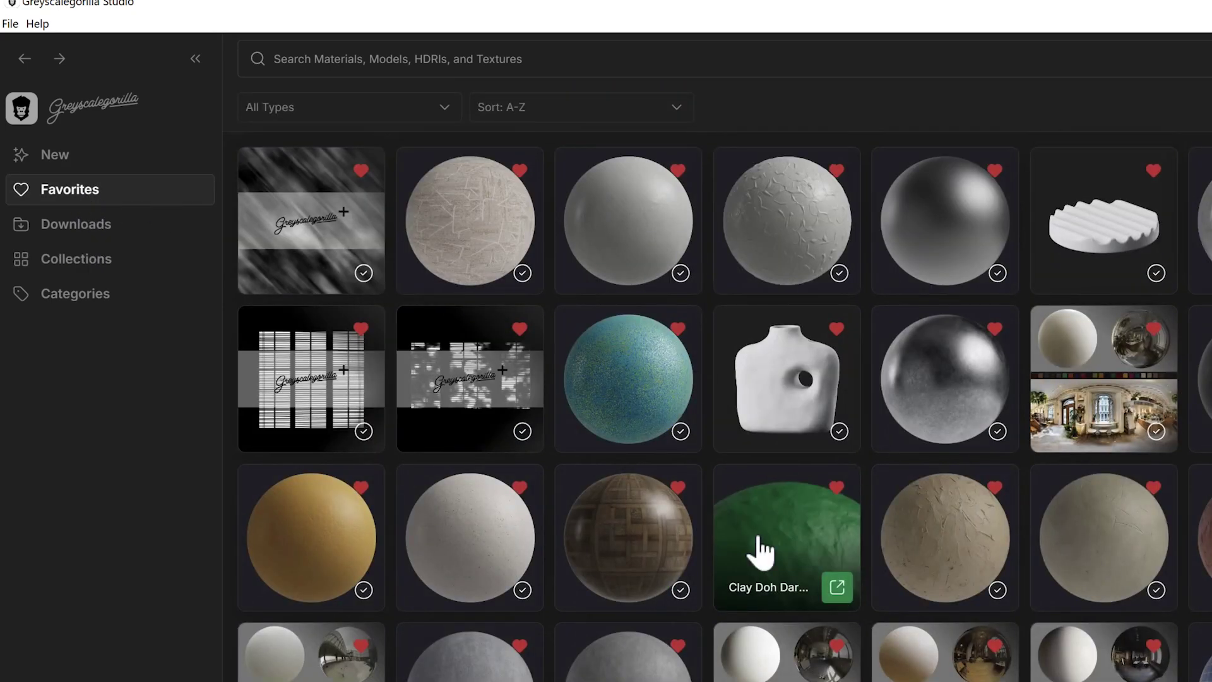
{"action": "scroll", "coordinate": [762, 552], "scroll_direction": "down", "scroll_amount": 5}
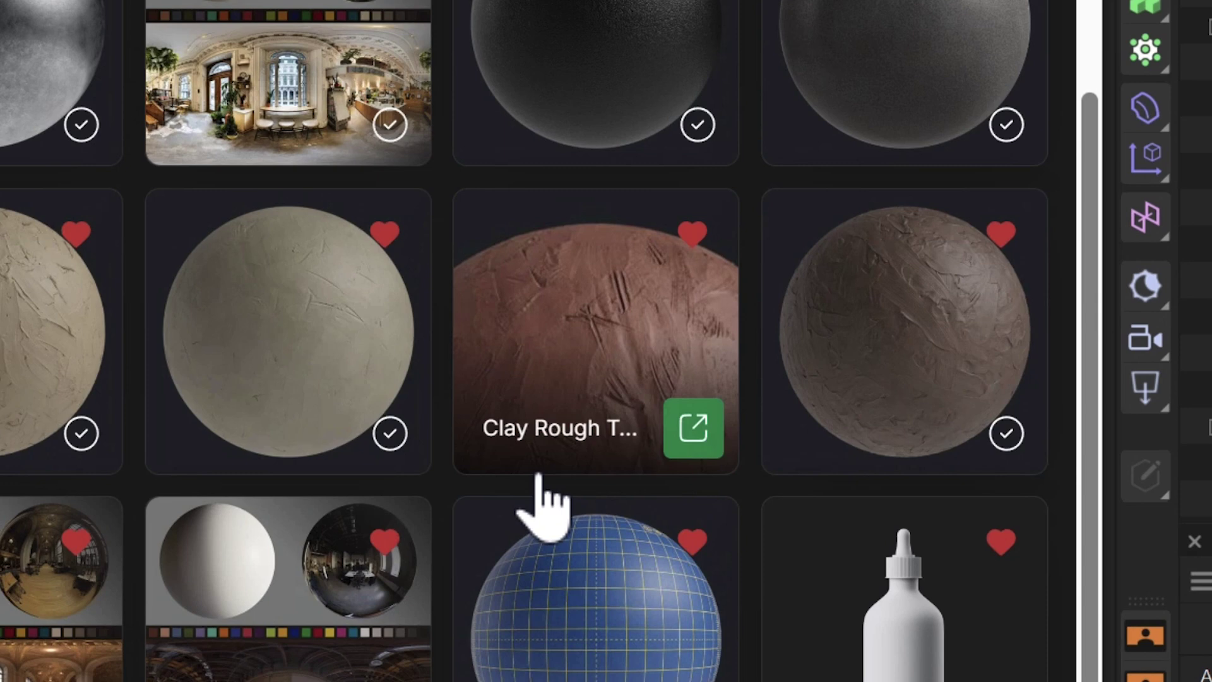
{"action": "left_click", "coordinate": [696, 435]}
{"action": "left_click", "coordinate": [814, 63]}
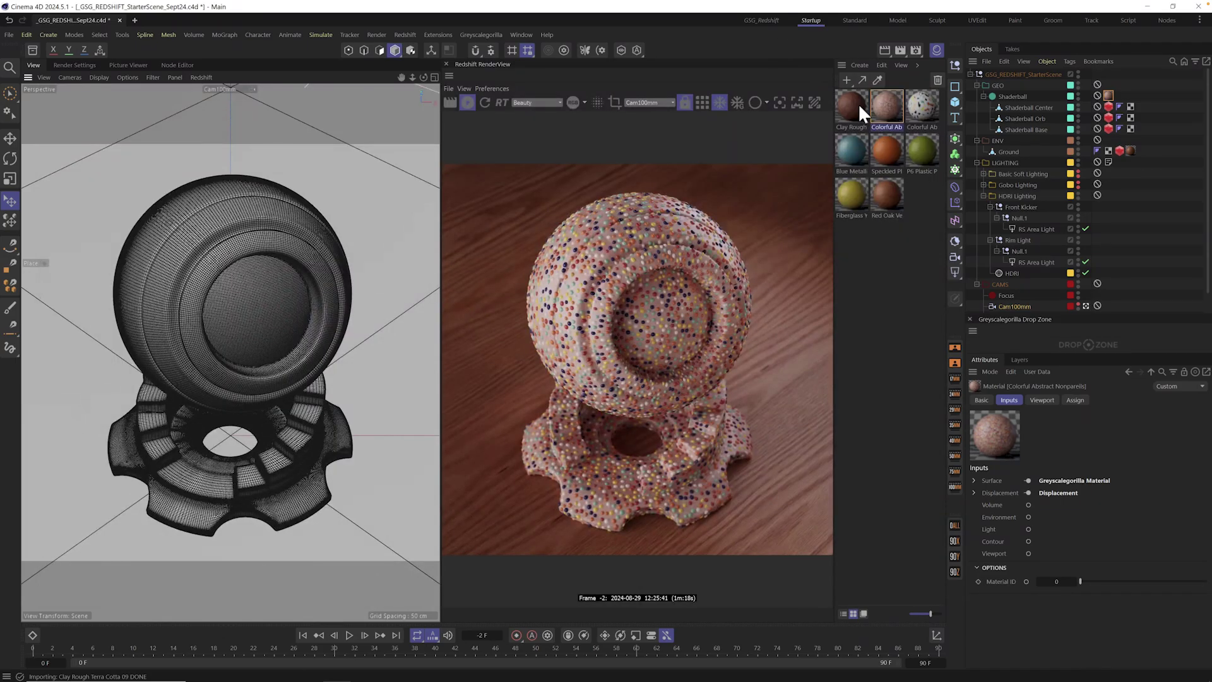
{"action": "left_click_drag", "start_coordinate": [858, 104], "coordinate": [1107, 98]}
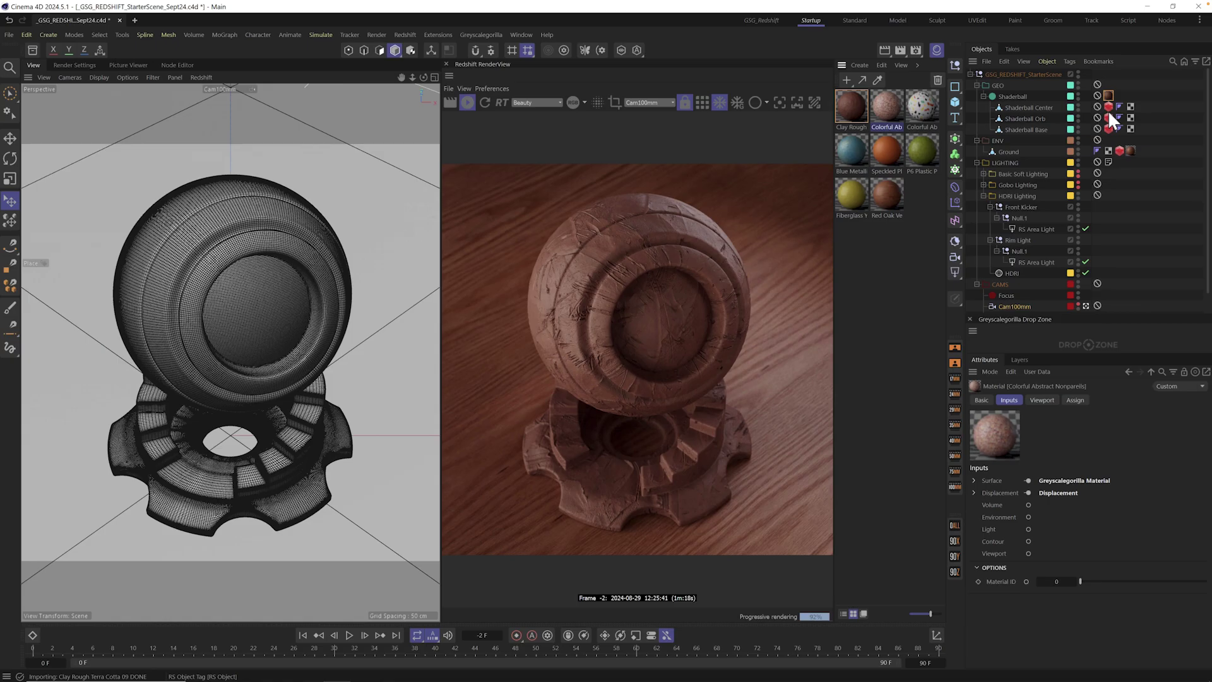
Select all three shaderball RS Object tags and raise their Displacement Scale above 0.4.
{"action": "left_click", "coordinate": [1108, 108]}
{"action": "left_click", "coordinate": [1110, 130], "text": "shift"}
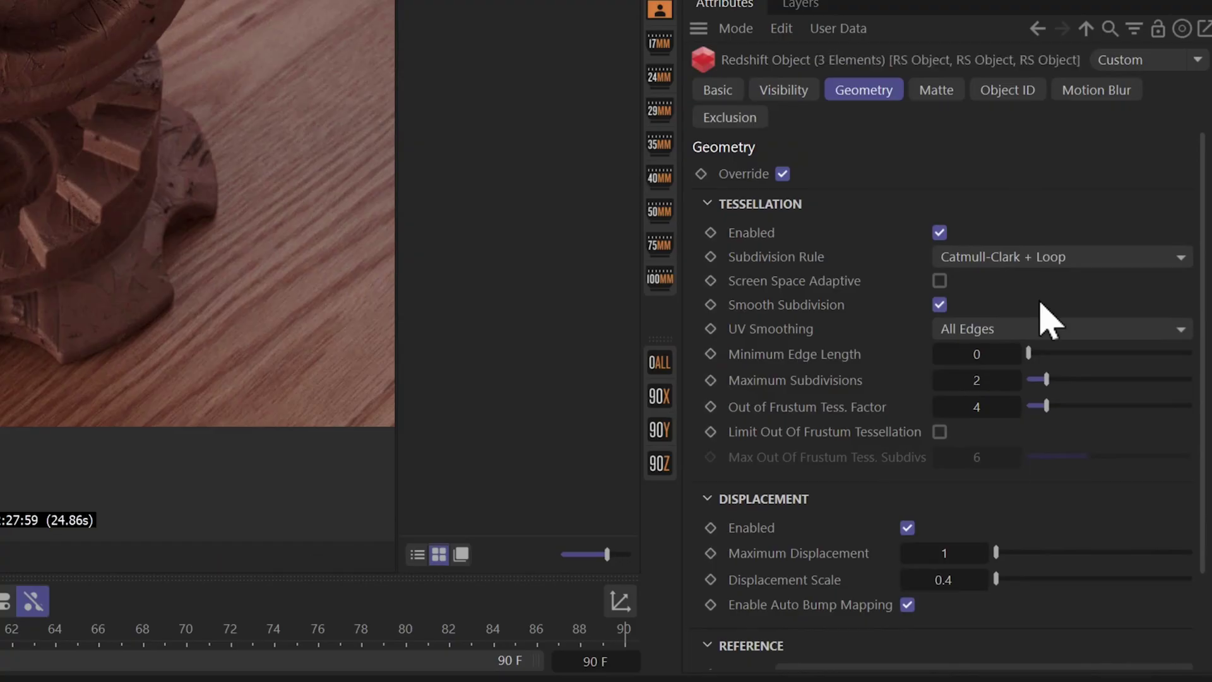
{"action": "left_click", "coordinate": [961, 577]}
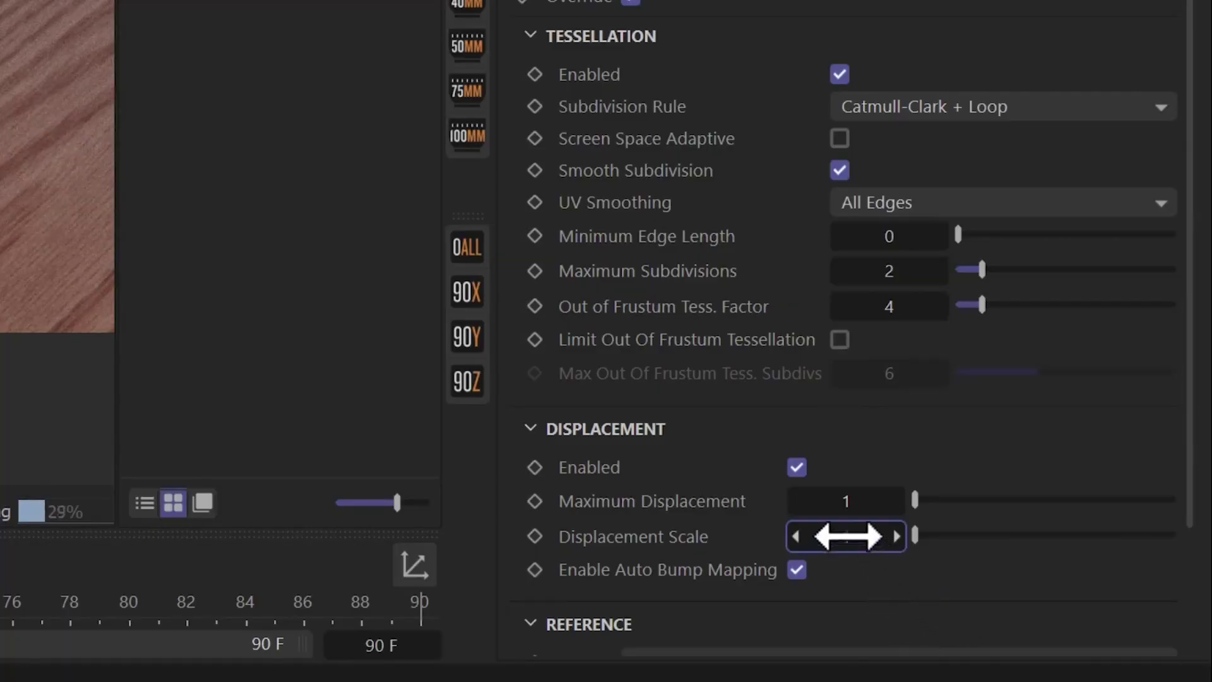
{"action": "left_click", "coordinate": [846, 536]}
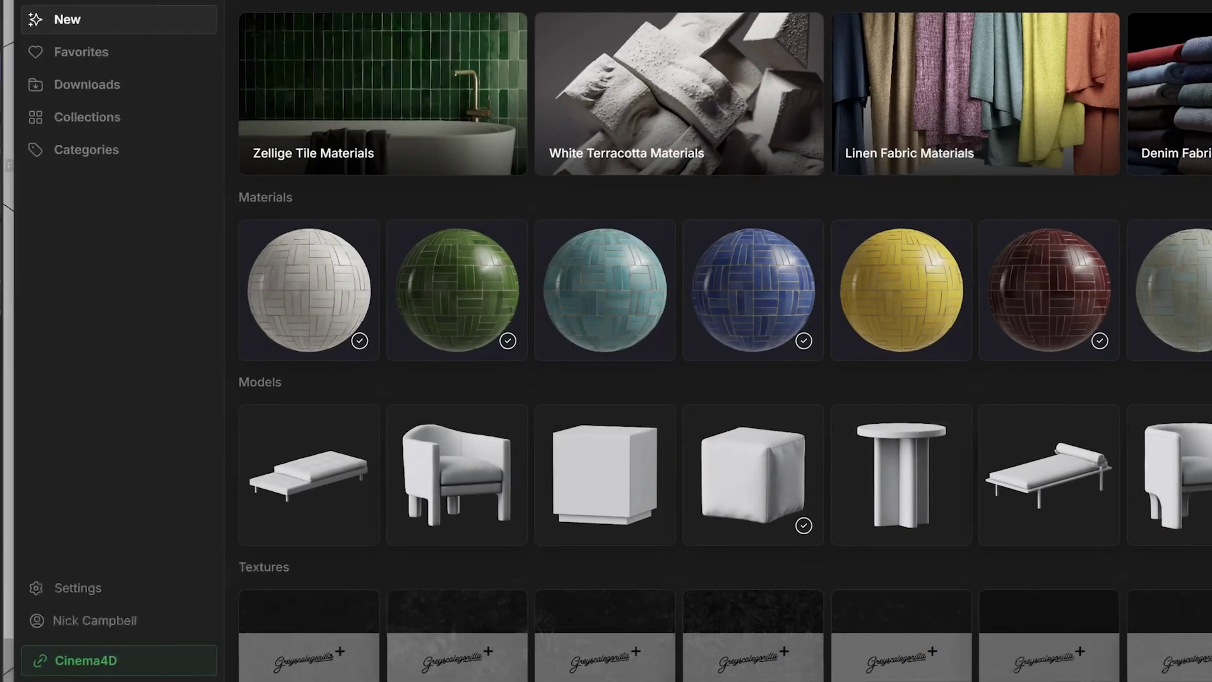
Browse the Abstract, Broadcast and Interior models, download Array 21, and send Array 13 to Cinema 4D.
{"action": "left_click", "coordinate": [89, 160]}
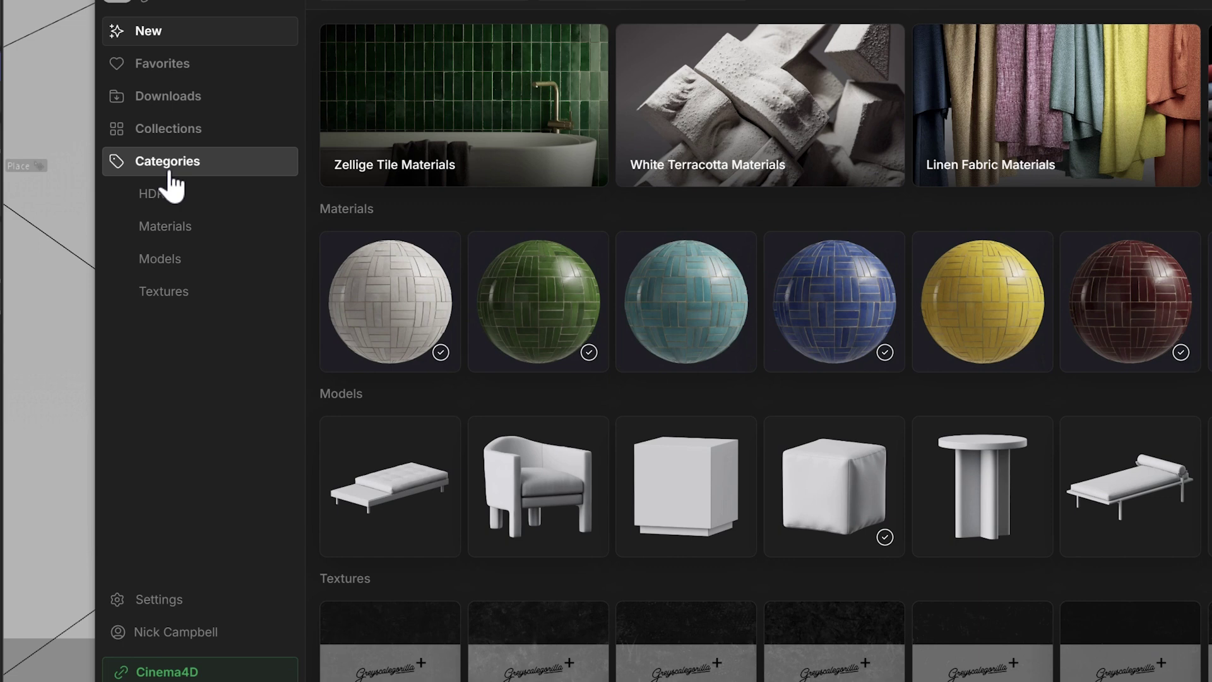
{"action": "left_click", "coordinate": [183, 261]}
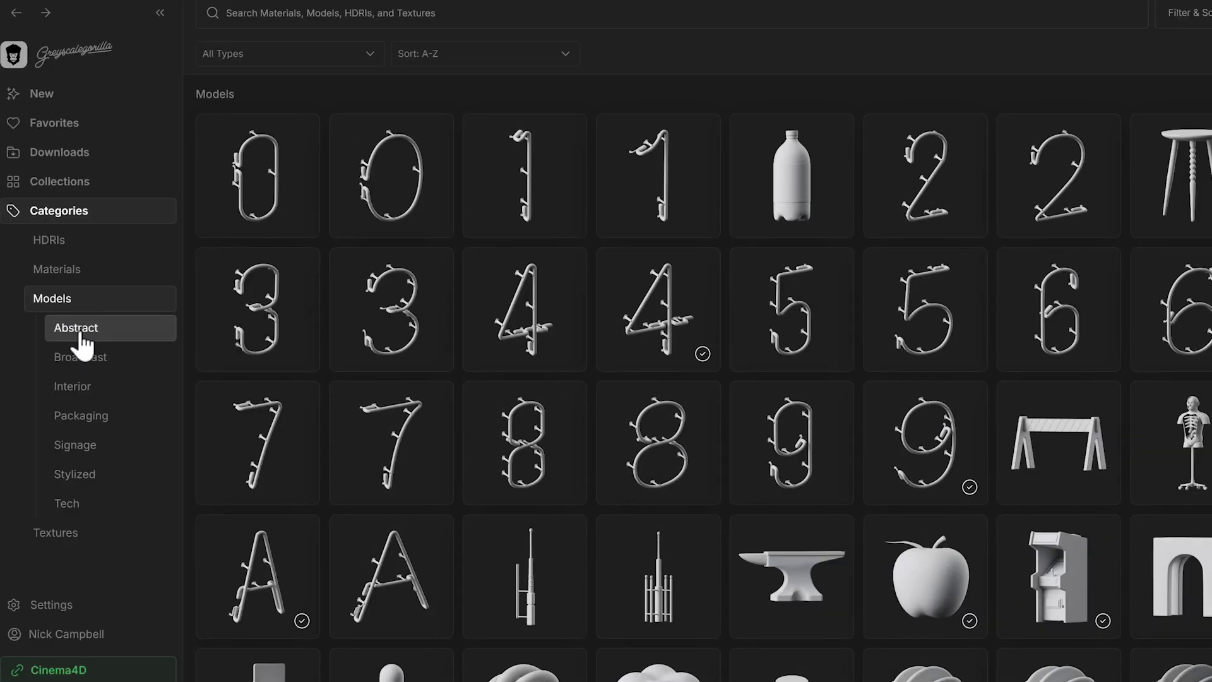
{"action": "left_click", "coordinate": [81, 338]}
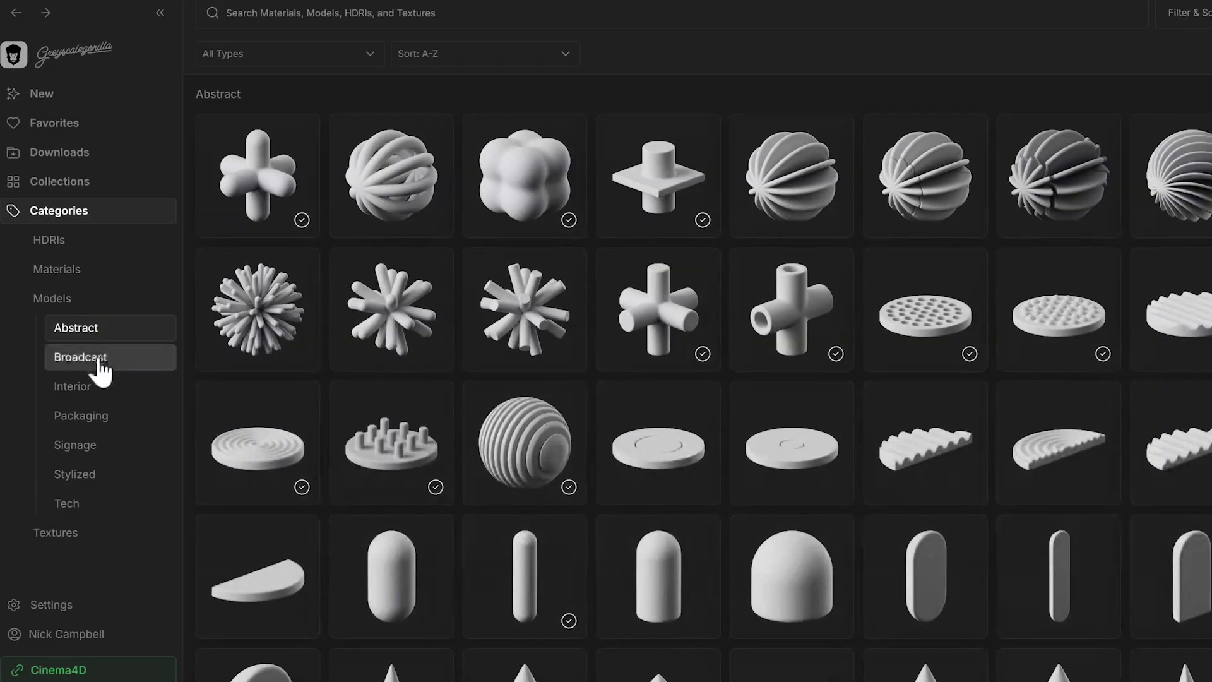
{"action": "left_click", "coordinate": [98, 365]}
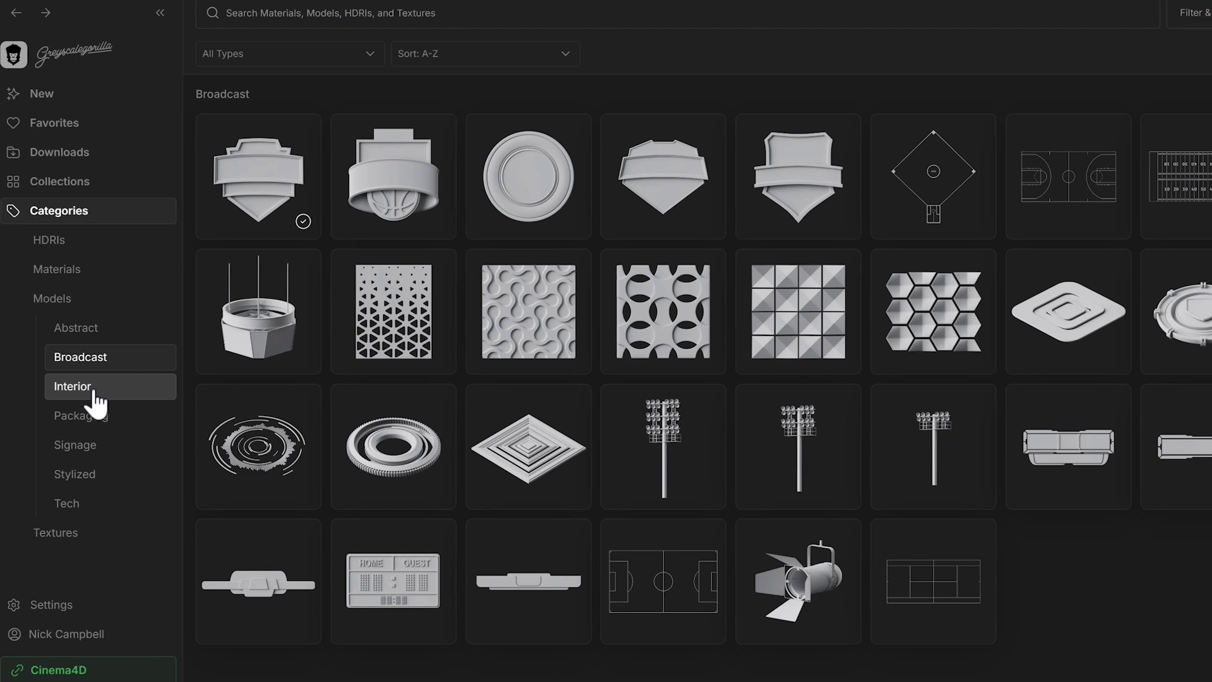
{"action": "left_click", "coordinate": [95, 388]}
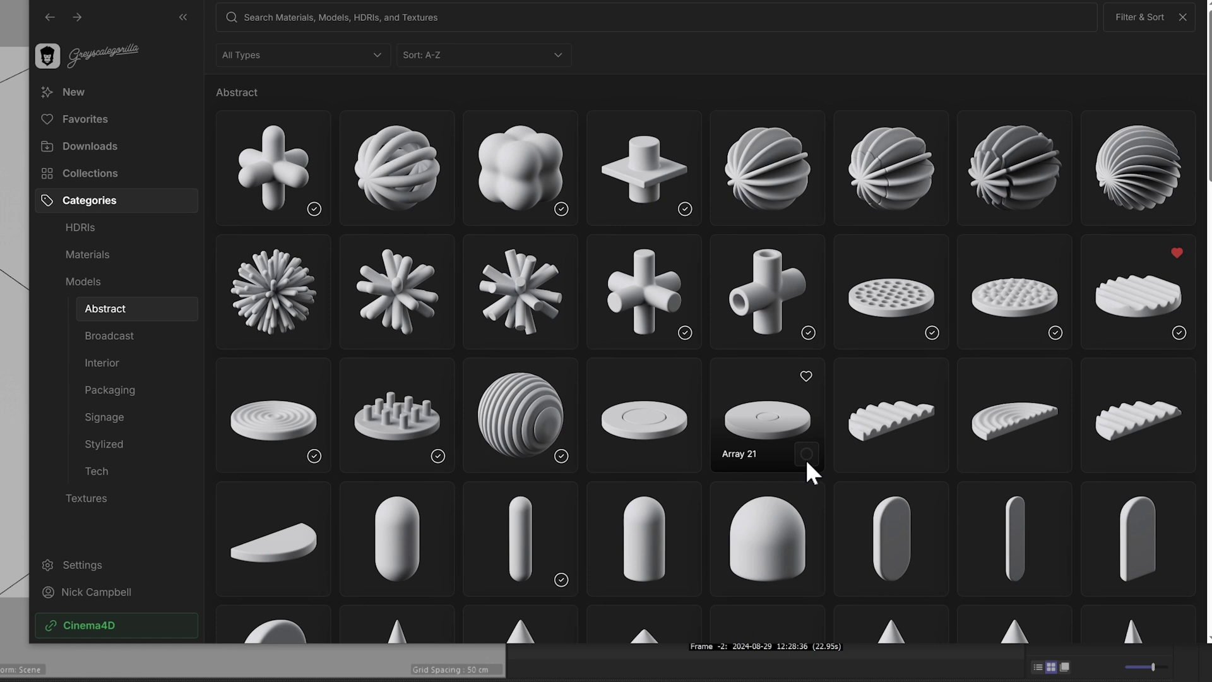
{"action": "left_click", "coordinate": [807, 457]}
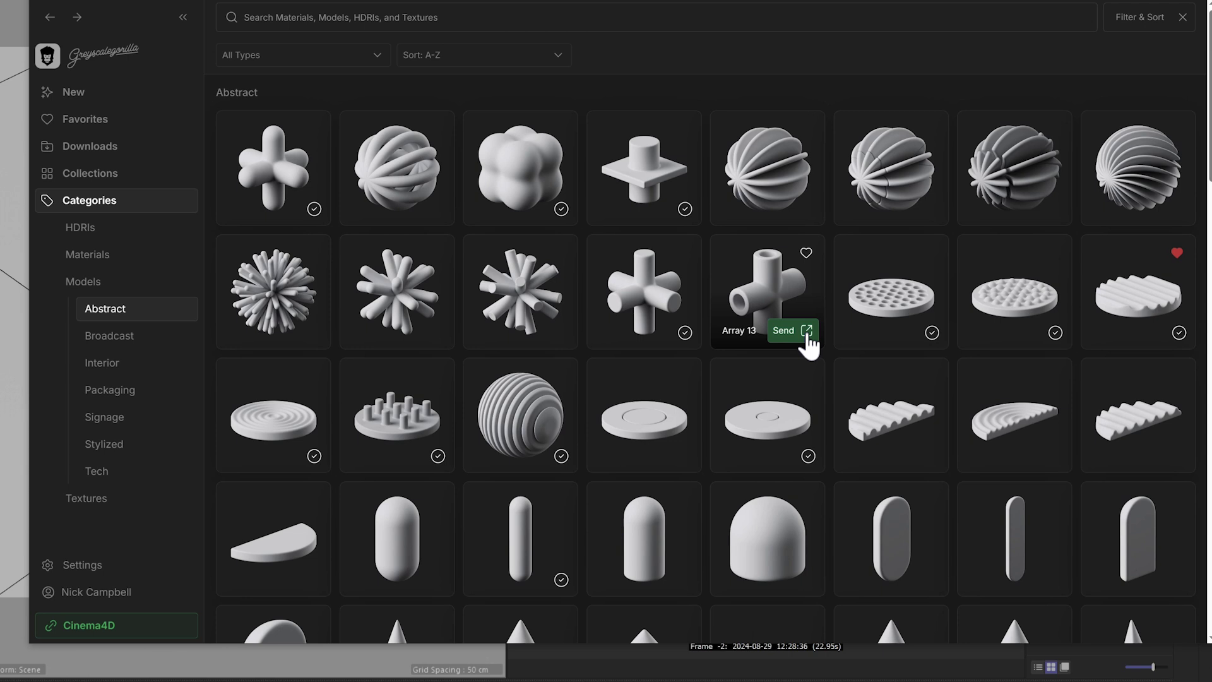
{"action": "left_click", "coordinate": [789, 330]}
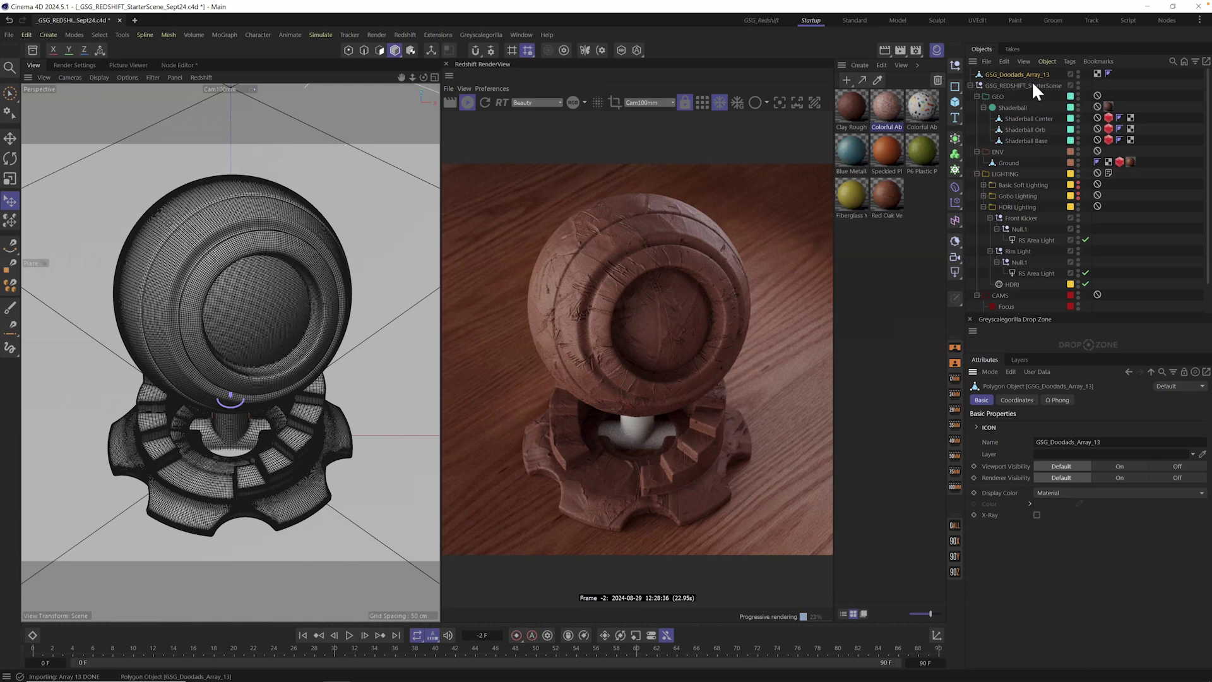
Hide the Shaderball and scale GSG_Doodads_Array_13 up into a larger, taller cross.
{"action": "left_click", "coordinate": [1077, 107]}
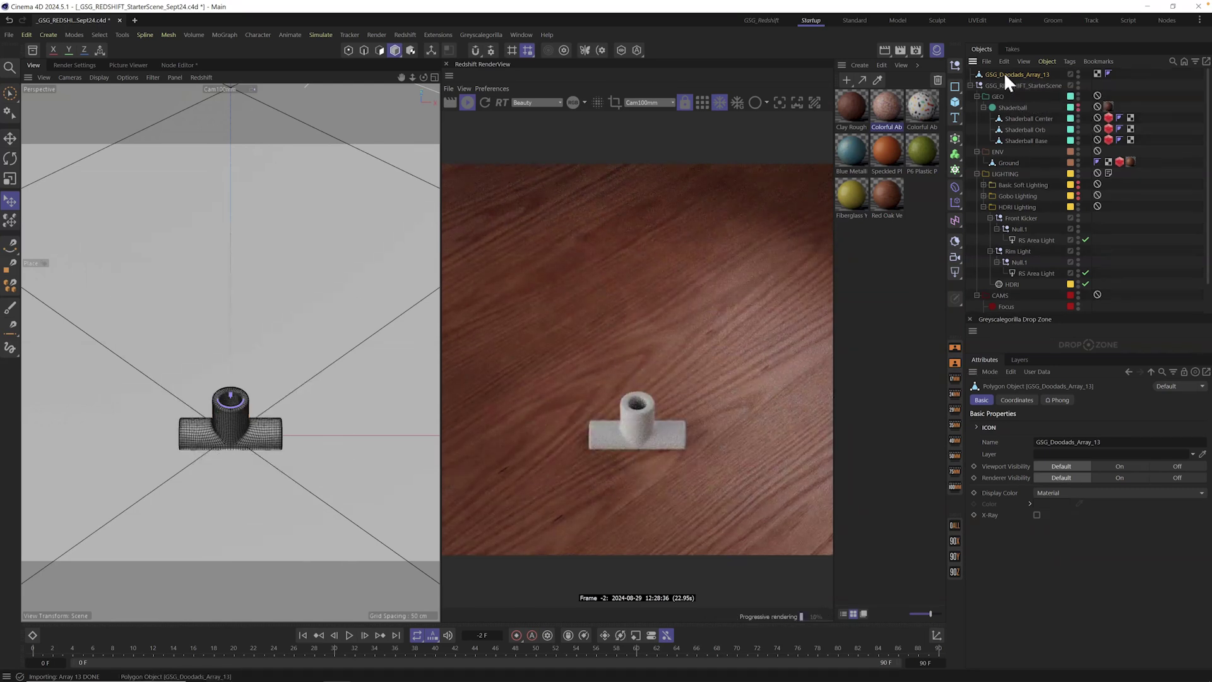
{"action": "left_click", "coordinate": [230, 393]}
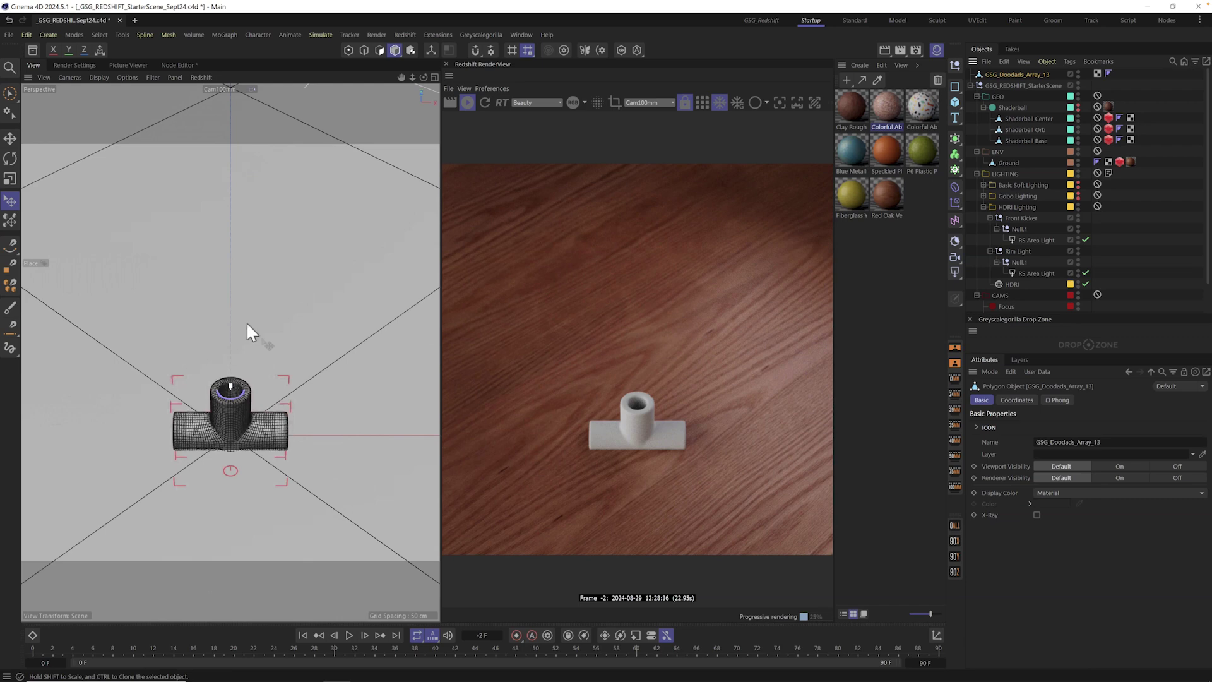
{"action": "left_click_drag", "start_coordinate": [246, 329], "coordinate": [270, 282], "text": "shift"}
{"action": "left_click_drag", "start_coordinate": [177, 418], "coordinate": [232, 424], "text": "shift"}
{"action": "left_click_drag", "start_coordinate": [230, 271], "coordinate": [222, 243], "text": "shift"}
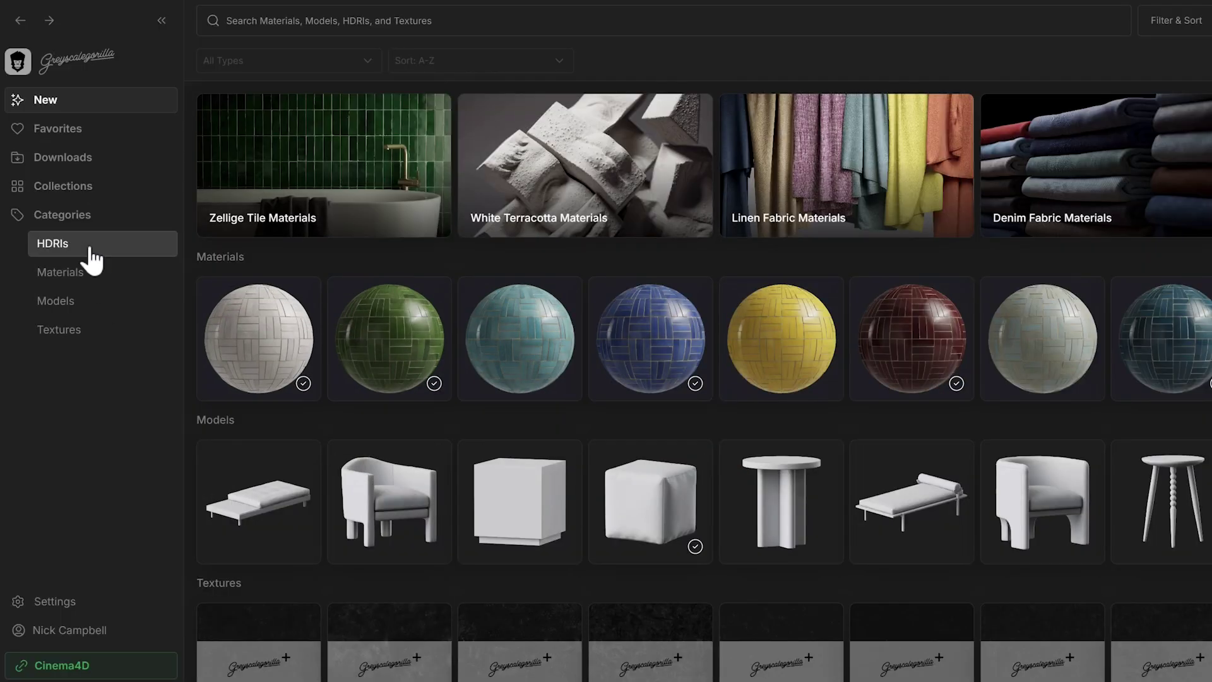
Show the HDRI category with the asset type filter limited to HDRIs.
{"action": "left_click", "coordinate": [132, 284]}
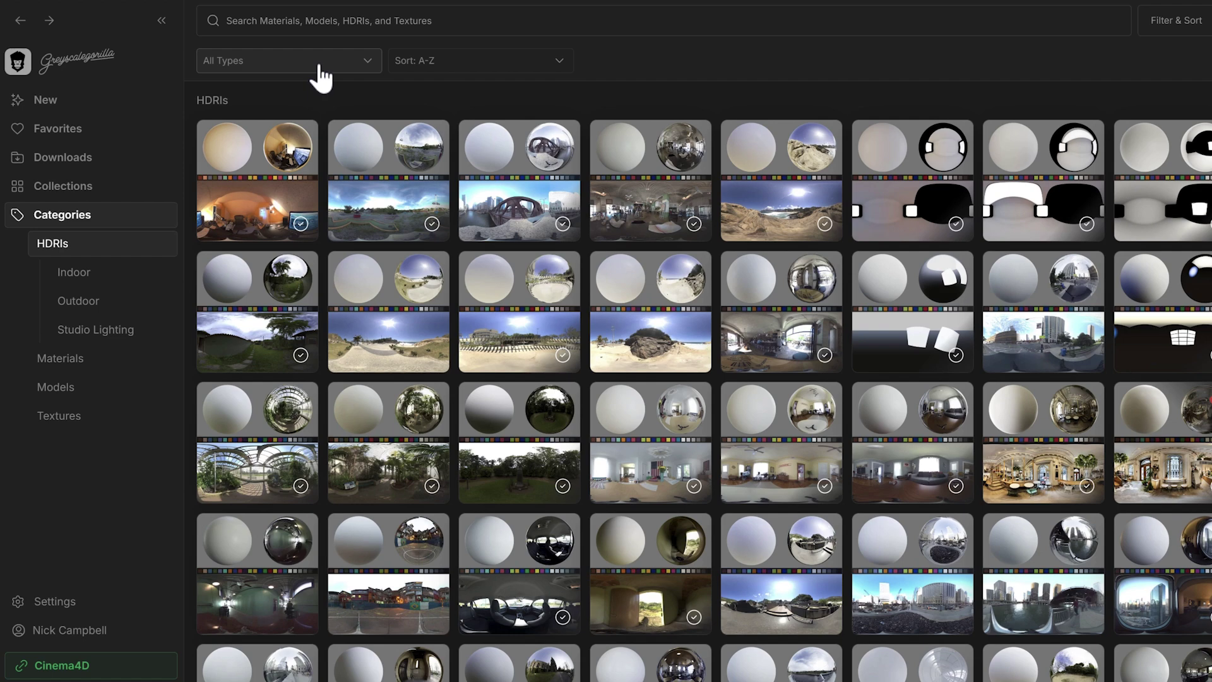
{"action": "left_click", "coordinate": [320, 67]}
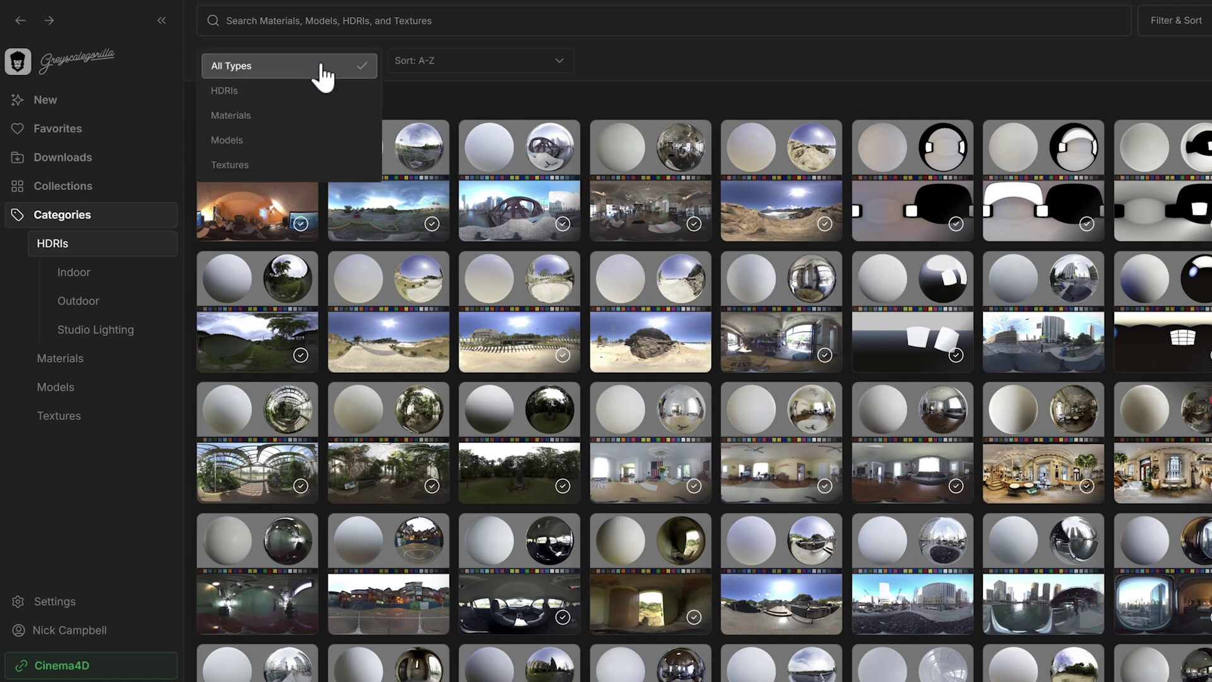
{"action": "left_click", "coordinate": [318, 90]}
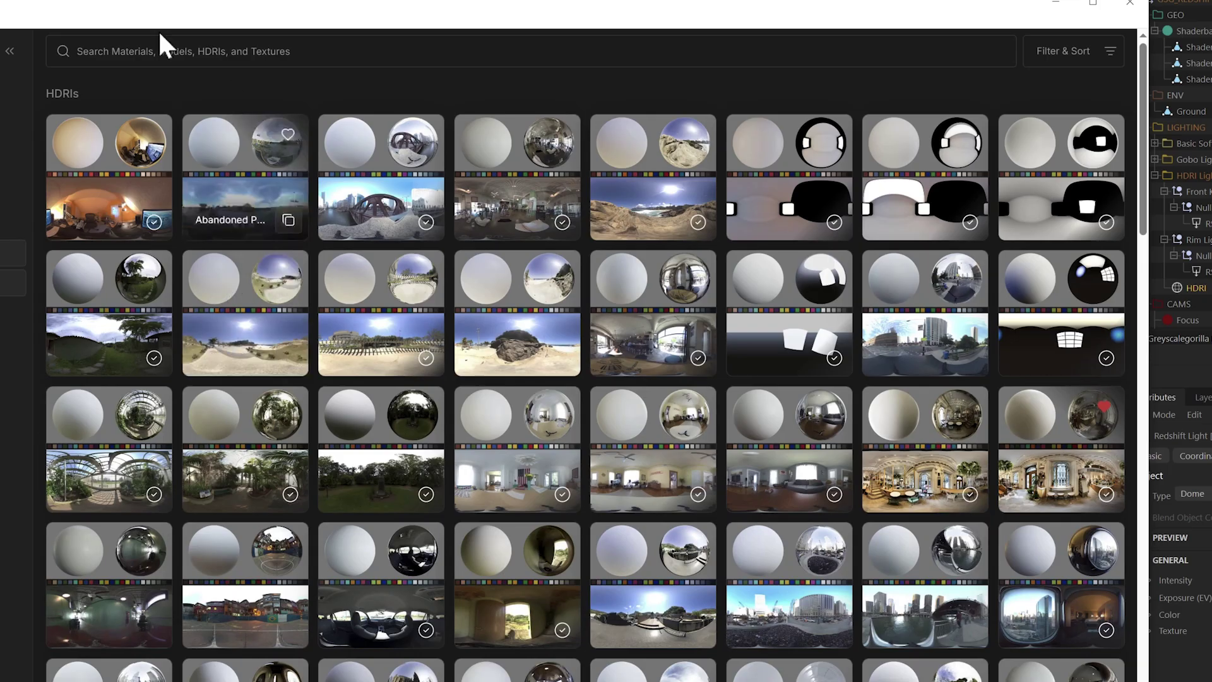
Search 'creative office', download the Office 01 HDRI and copy the Creative Office HDRI.
{"action": "left_click", "coordinate": [269, 21]}
{"action": "type", "text": "creat"}
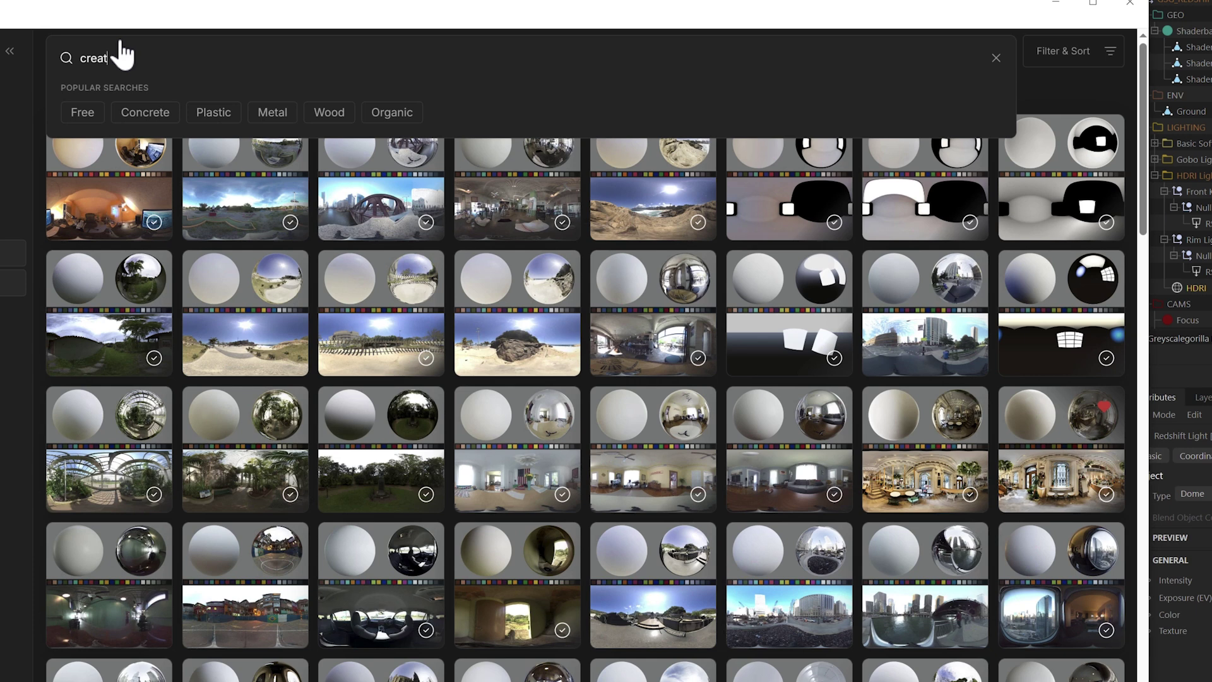
{"action": "type", "text": "ive office"}
{"action": "key", "text": "Return"}
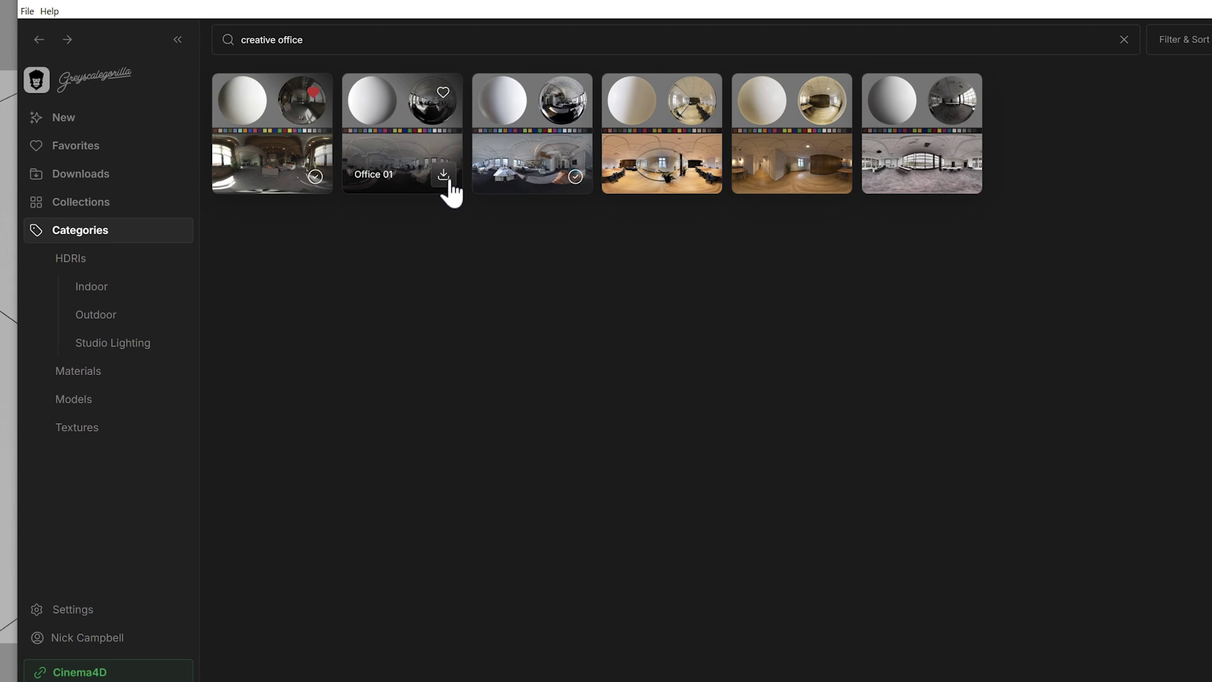
{"action": "left_click", "coordinate": [447, 183]}
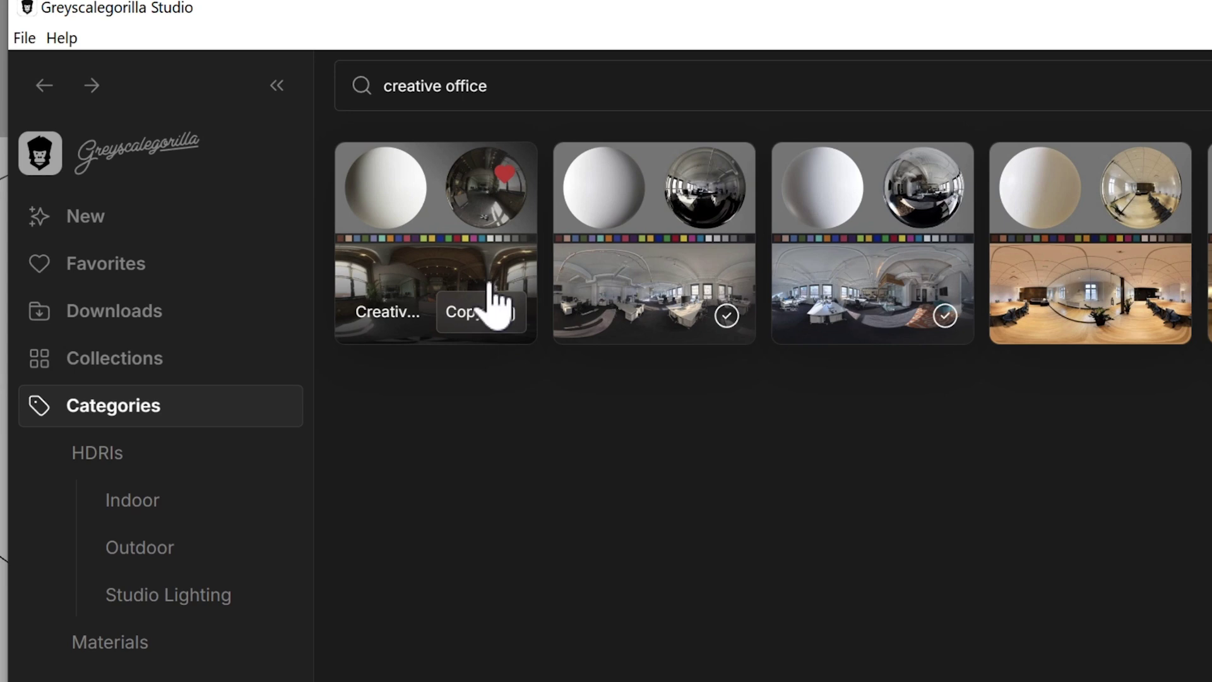
{"action": "left_click", "coordinate": [501, 317]}
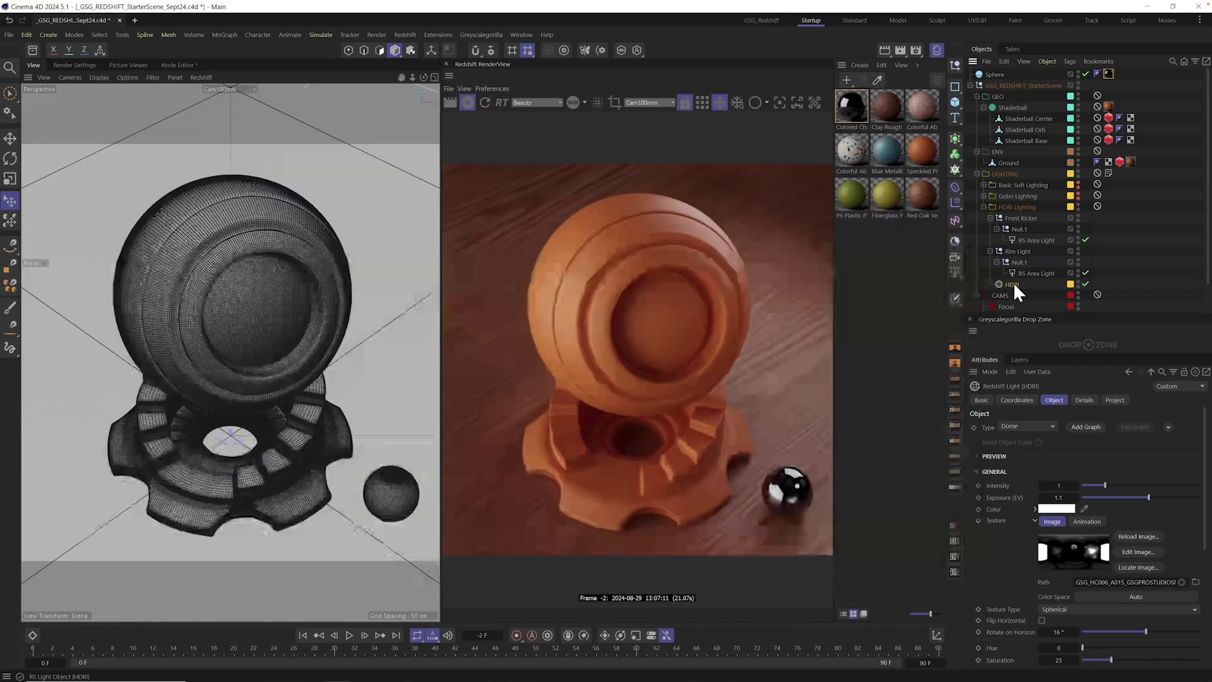
Replace the dome light's HDRI path with the copied GSG_HC001_A004_CreativeOffice.exr.
{"action": "left_click", "coordinate": [1013, 281]}
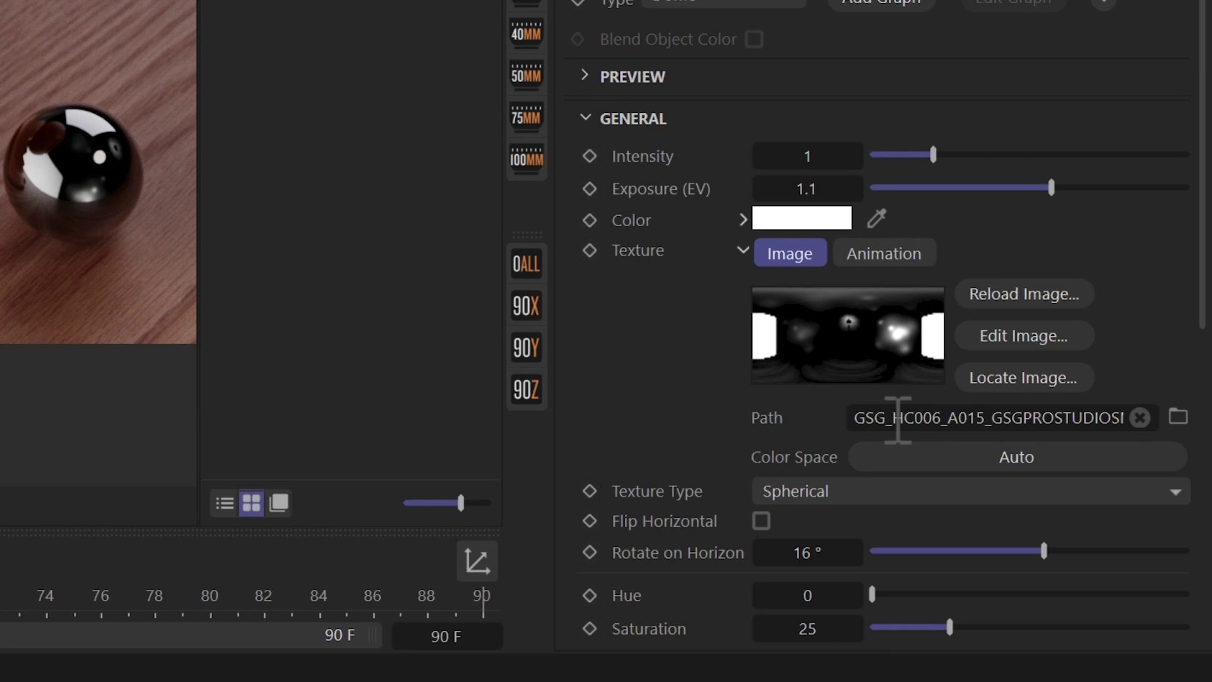
{"action": "left_click", "coordinate": [856, 425]}
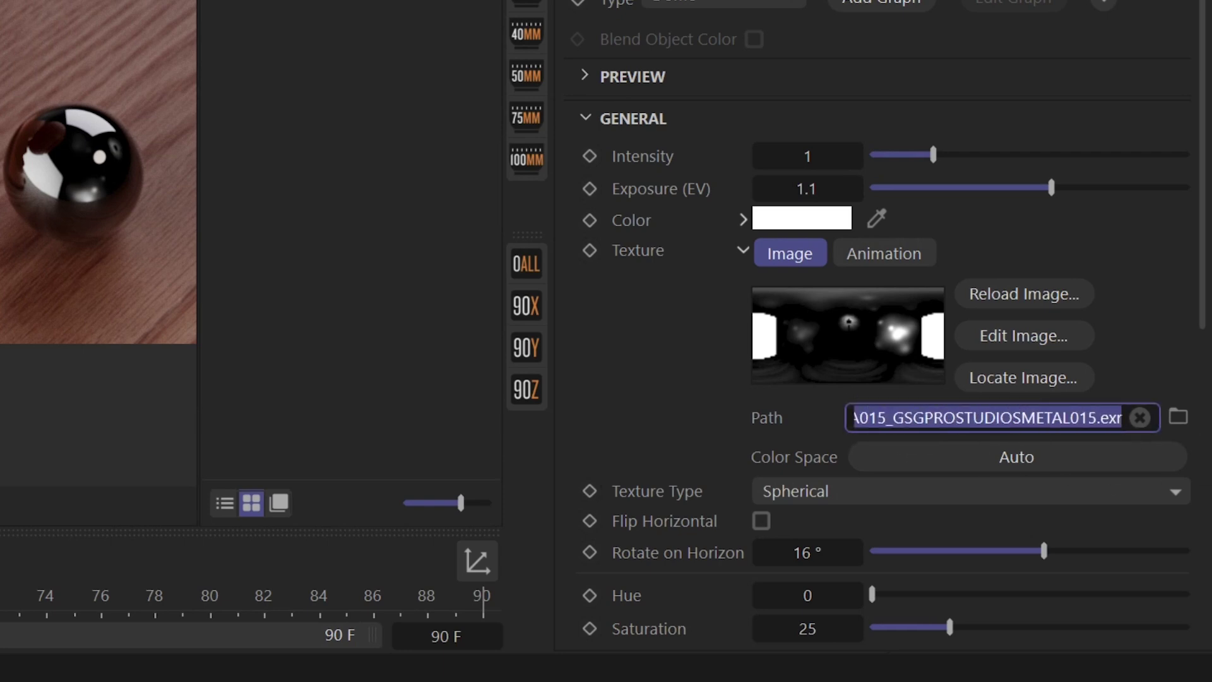
{"action": "key", "text": "BackSpace"}
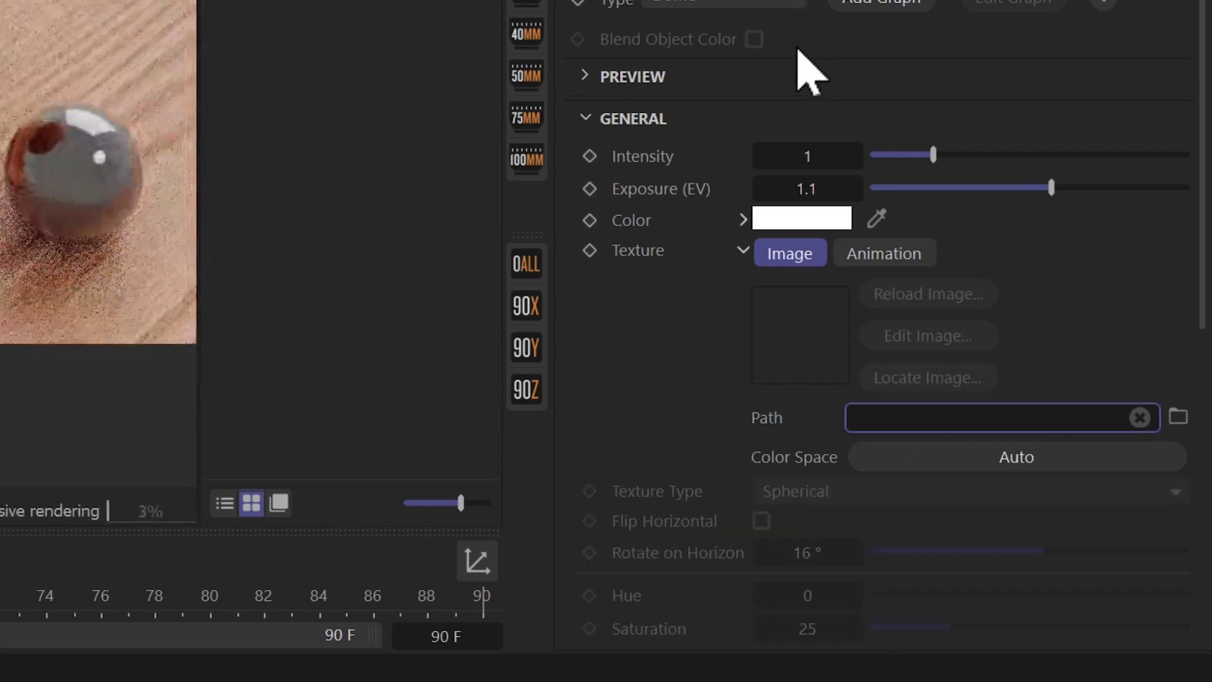
{"action": "key", "text": "ctrl+z"}
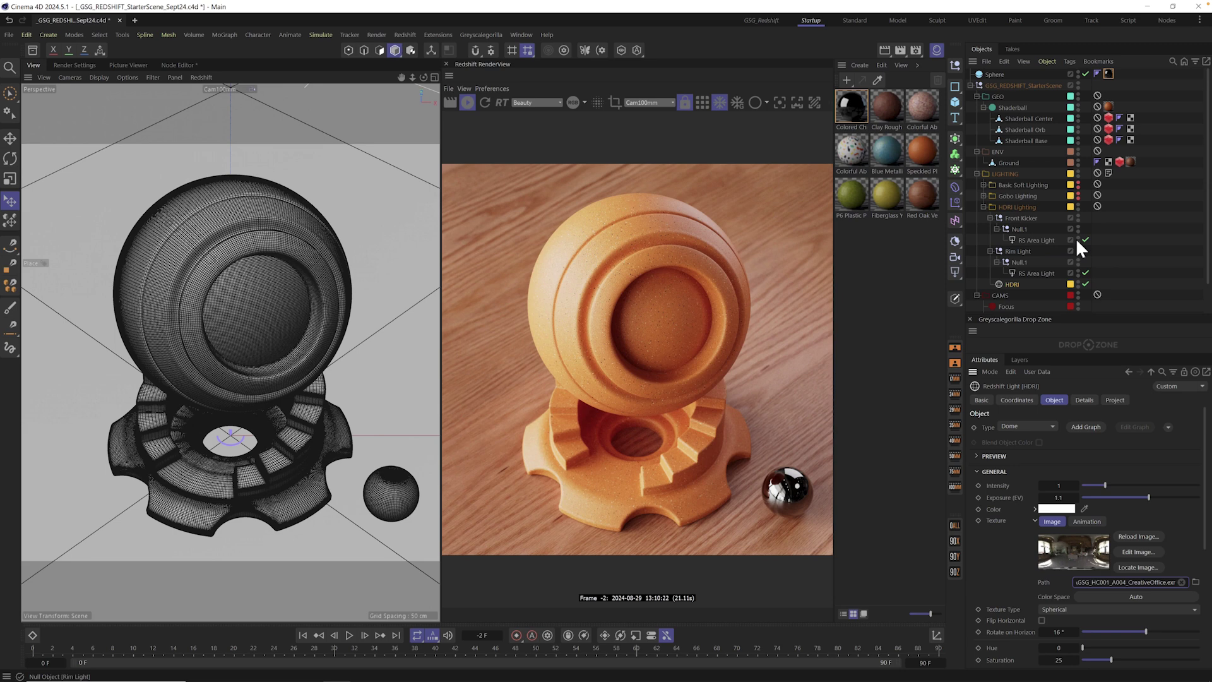
Disable both RS Area Lights, set HDRI exposure to 0.561 and rotate its heading to -348°.
{"action": "left_click_drag", "start_coordinate": [1085, 239], "coordinate": [1096, 268]}
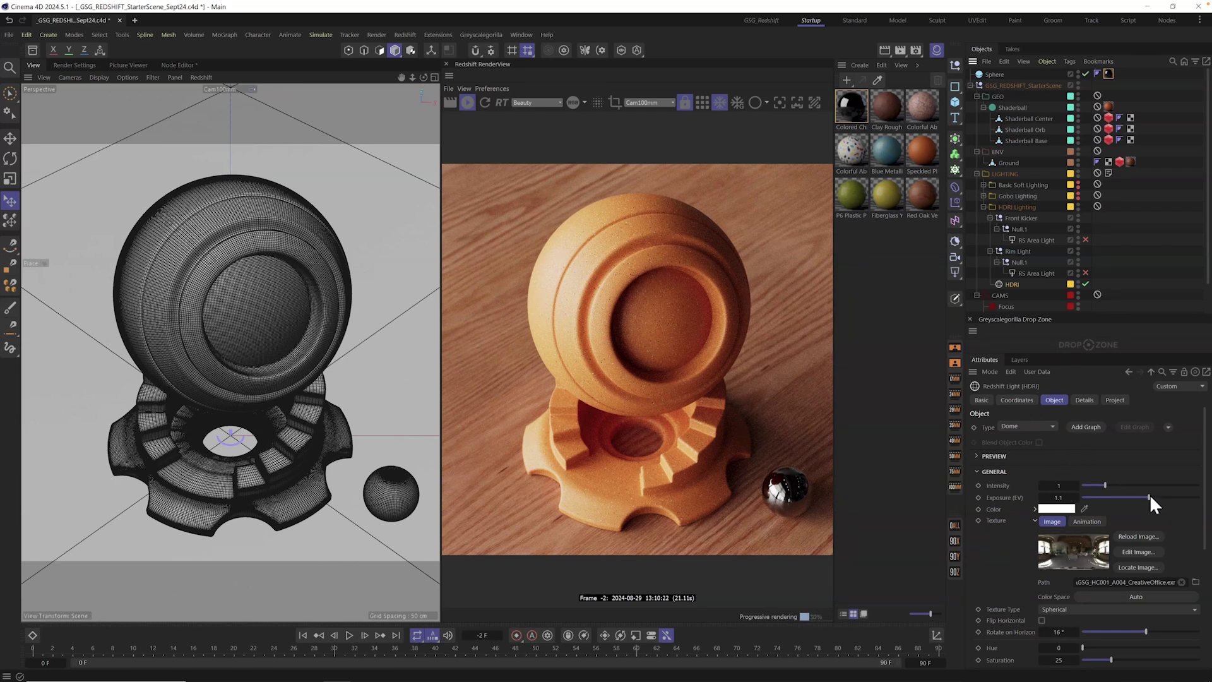
{"action": "left_click_drag", "start_coordinate": [1149, 497], "coordinate": [1145, 498]}
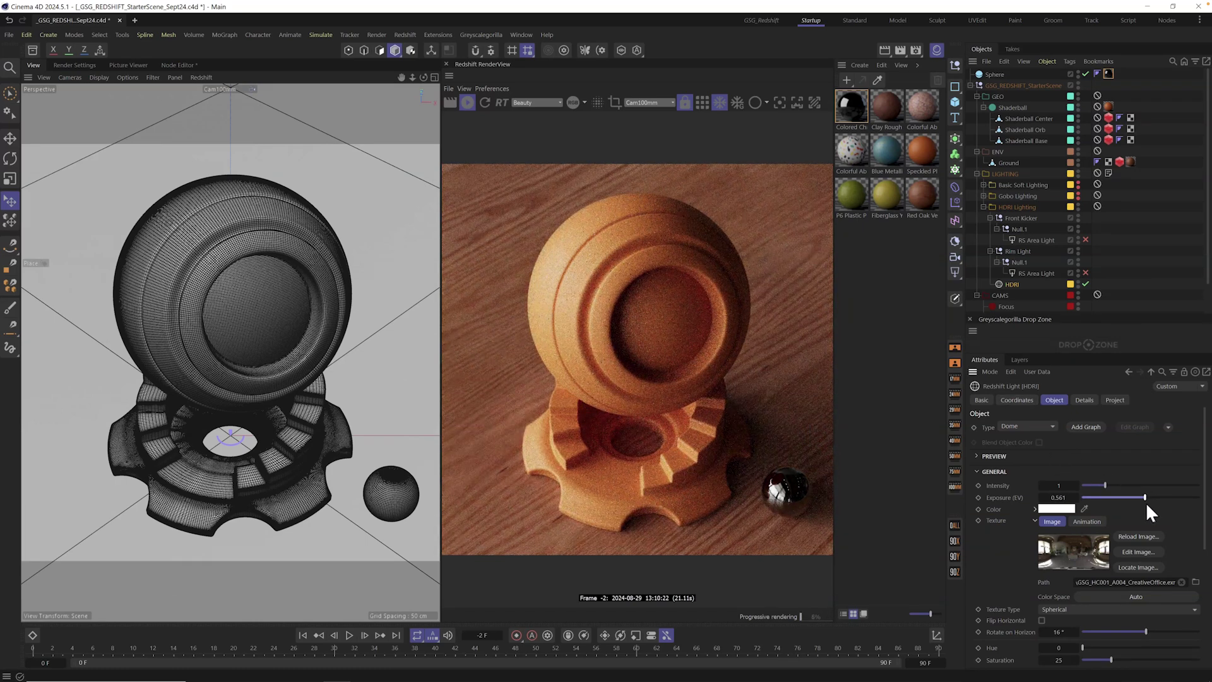
{"action": "left_click", "coordinate": [1023, 400]}
{"action": "left_click_drag", "start_coordinate": [1102, 438], "coordinate": [1060, 438]}
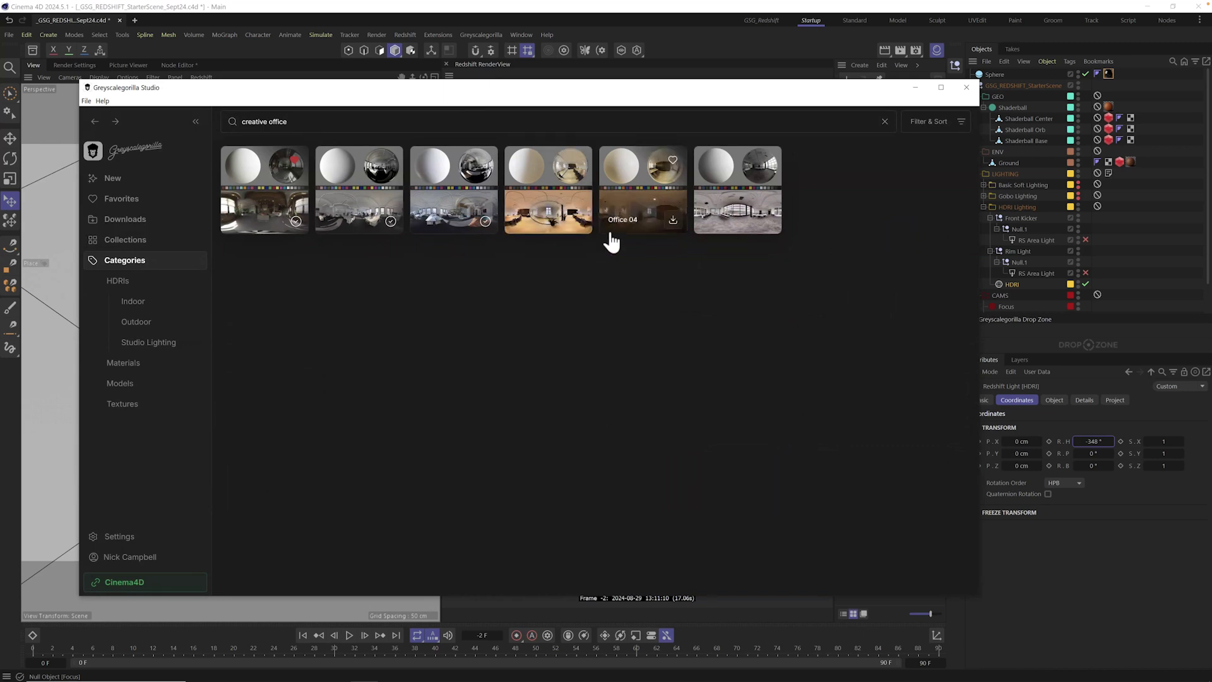
Drop the Office 02 HDRI onto the HDRI light's texture path, accepting the copy prompt and alert.
{"action": "mouse_move", "coordinate": [484, 221]}
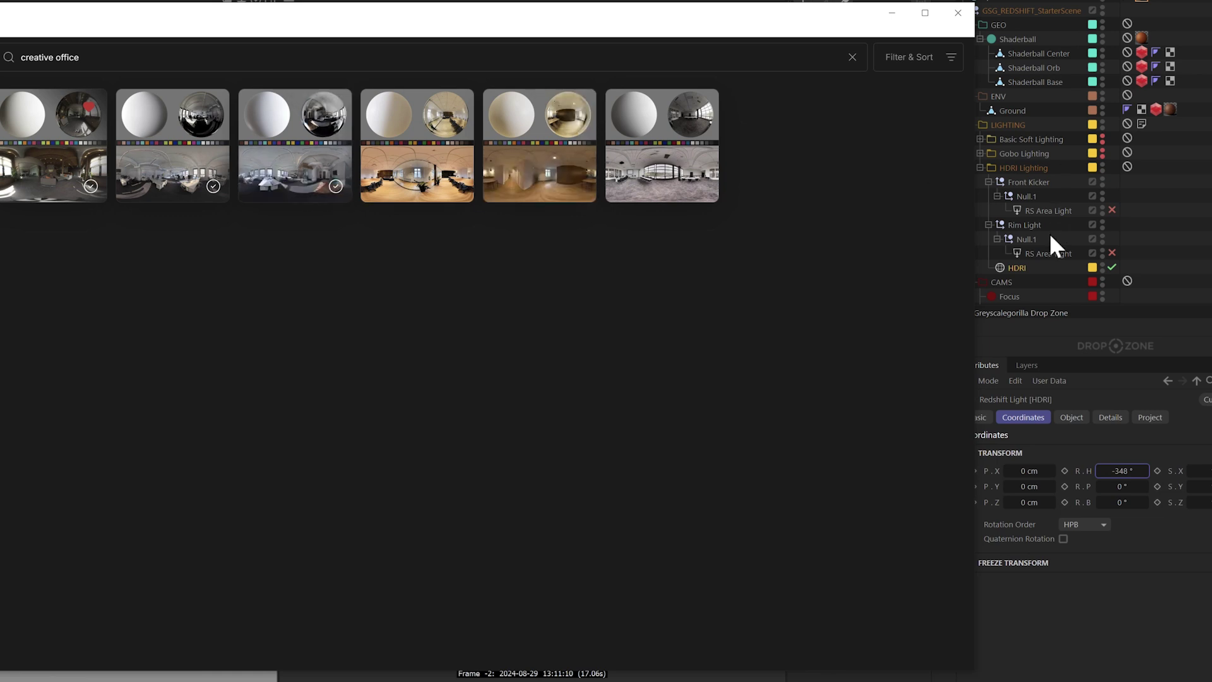
{"action": "left_click", "coordinate": [1017, 269]}
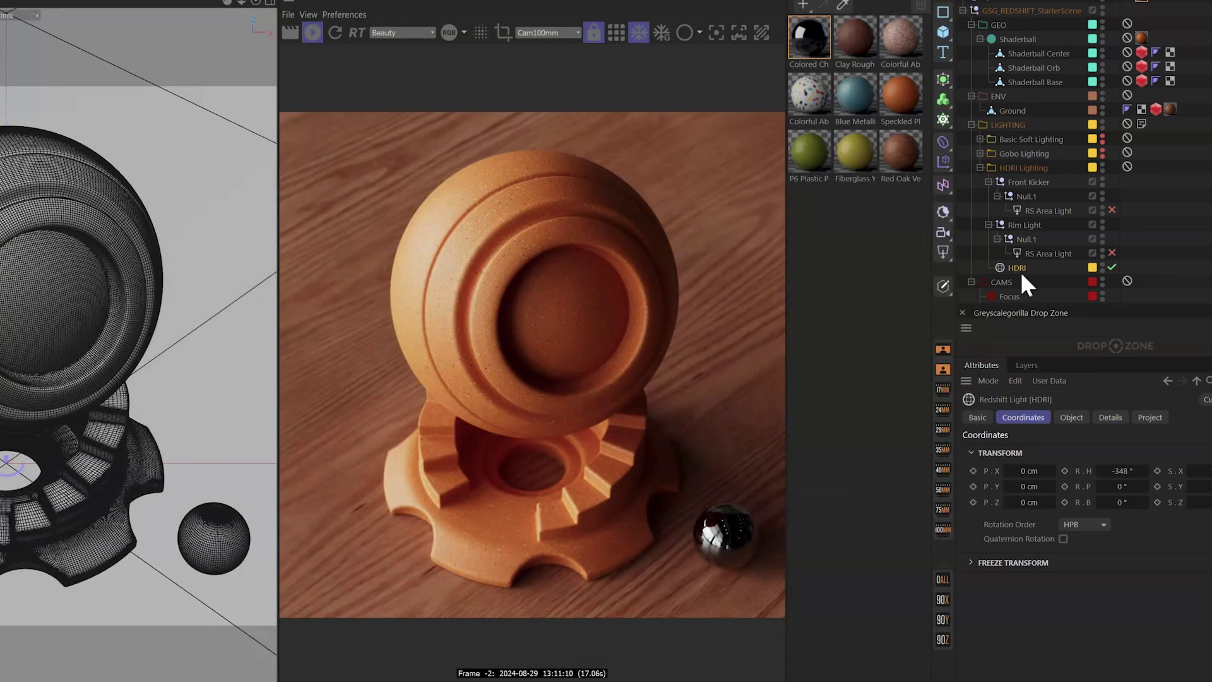
{"action": "left_click", "coordinate": [1073, 418]}
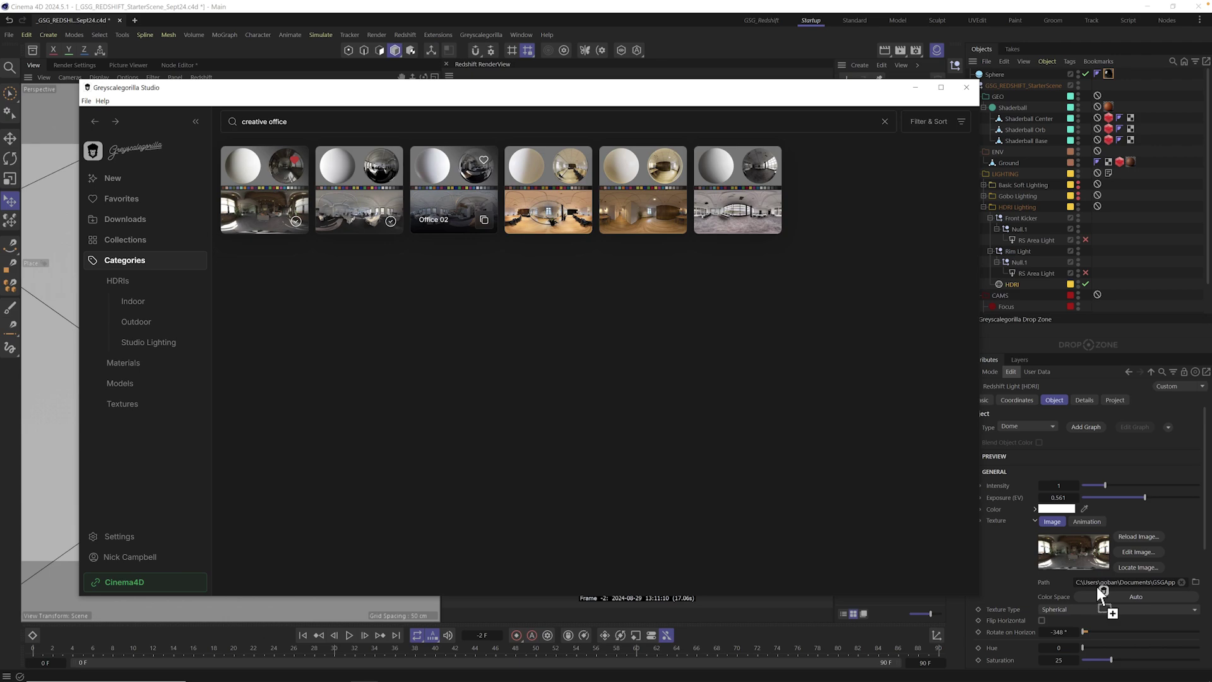
{"action": "left_click_drag", "start_coordinate": [1090, 580], "coordinate": [1091, 582]}
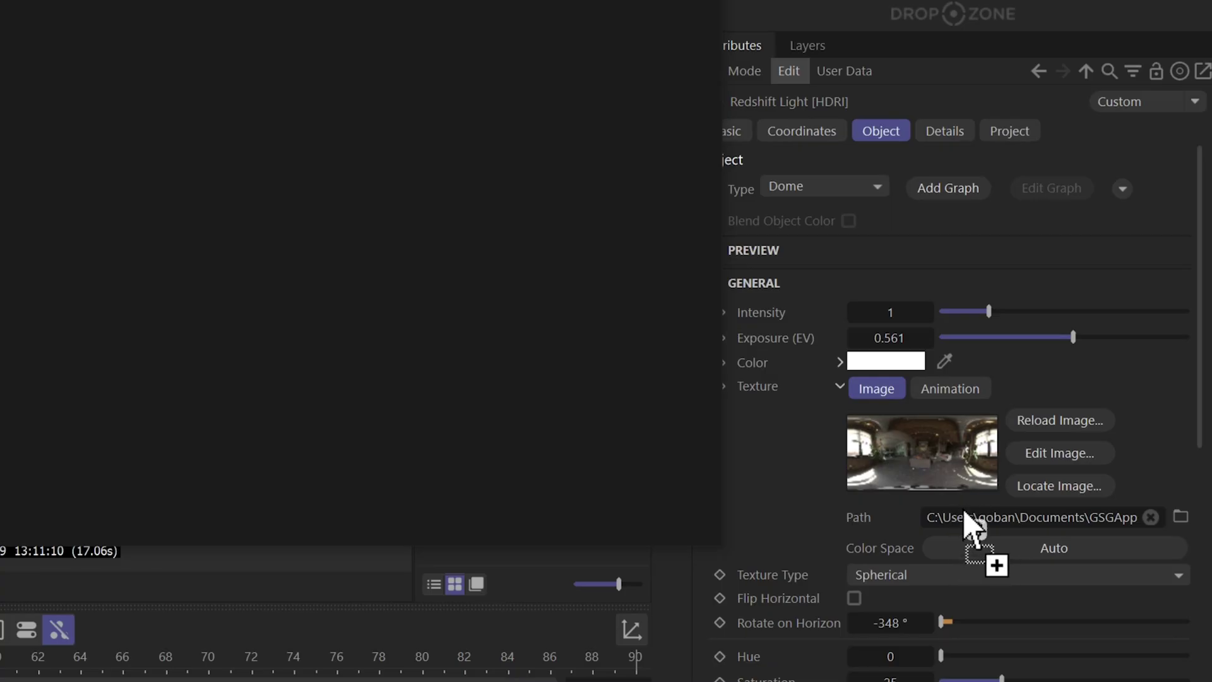
{"action": "left_click_drag", "start_coordinate": [958, 519], "coordinate": [980, 521]}
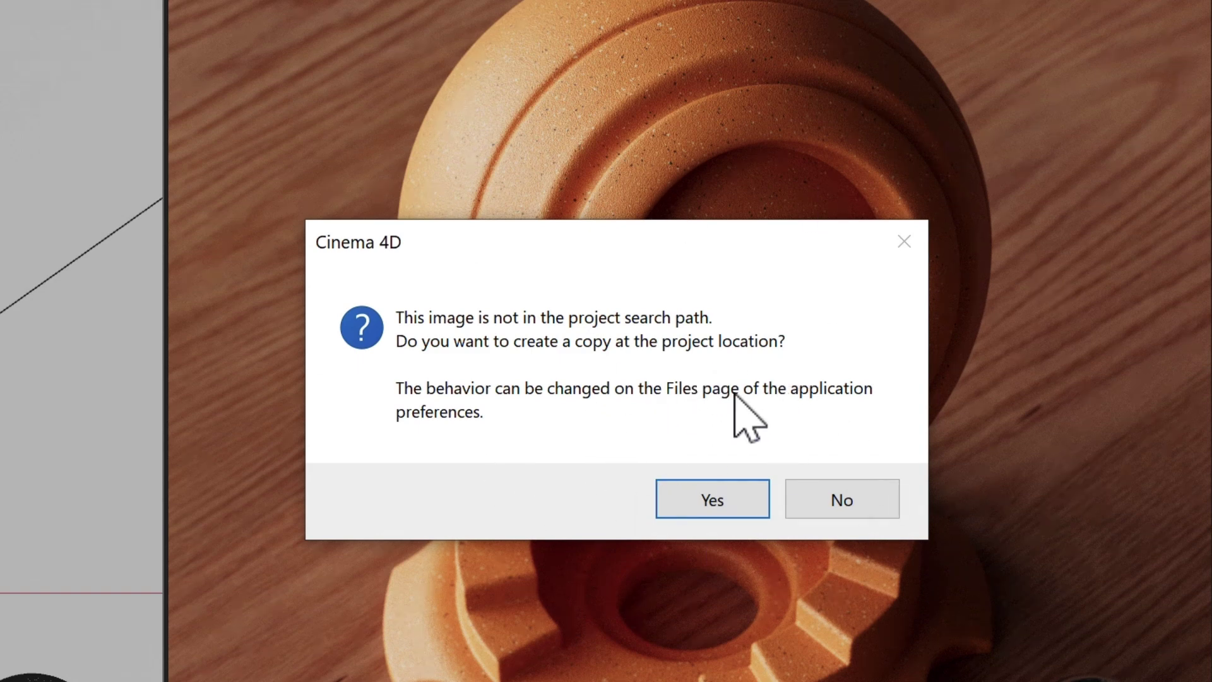
{"action": "left_click", "coordinate": [713, 504]}
{"action": "left_click", "coordinate": [685, 465]}
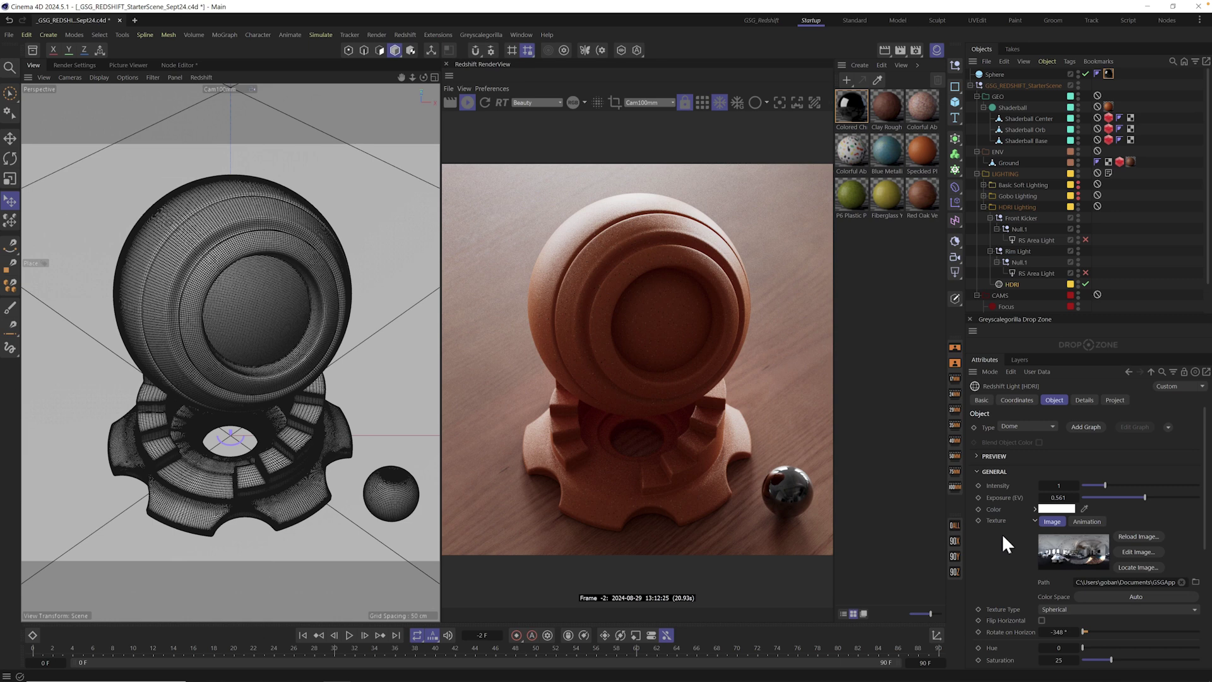
Rotate the HDRI heading to -76°, then hide HDRI Lighting and show Gobo Lighting.
{"action": "left_click", "coordinate": [1026, 400]}
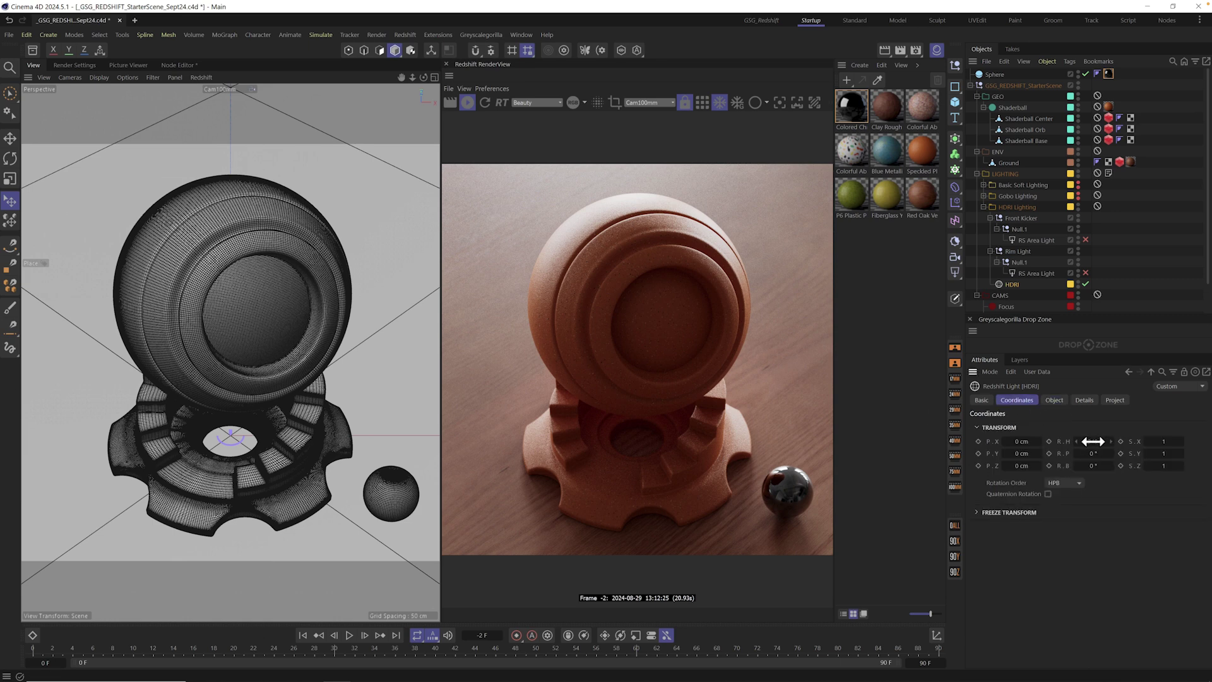
{"action": "mouse_move", "coordinate": [1093, 441]}
{"action": "left_mouse_down"}
{"action": "mouse_move", "coordinate": [1163, 441]}
{"action": "mouse_move", "coordinate": [1083, 445]}
{"action": "mouse_move", "coordinate": [1149, 452]}
{"action": "mouse_move", "coordinate": [1087, 435]}
{"action": "mouse_move", "coordinate": [1109, 436]}
{"action": "mouse_move", "coordinate": [1099, 441]}
{"action": "left_mouse_up"}
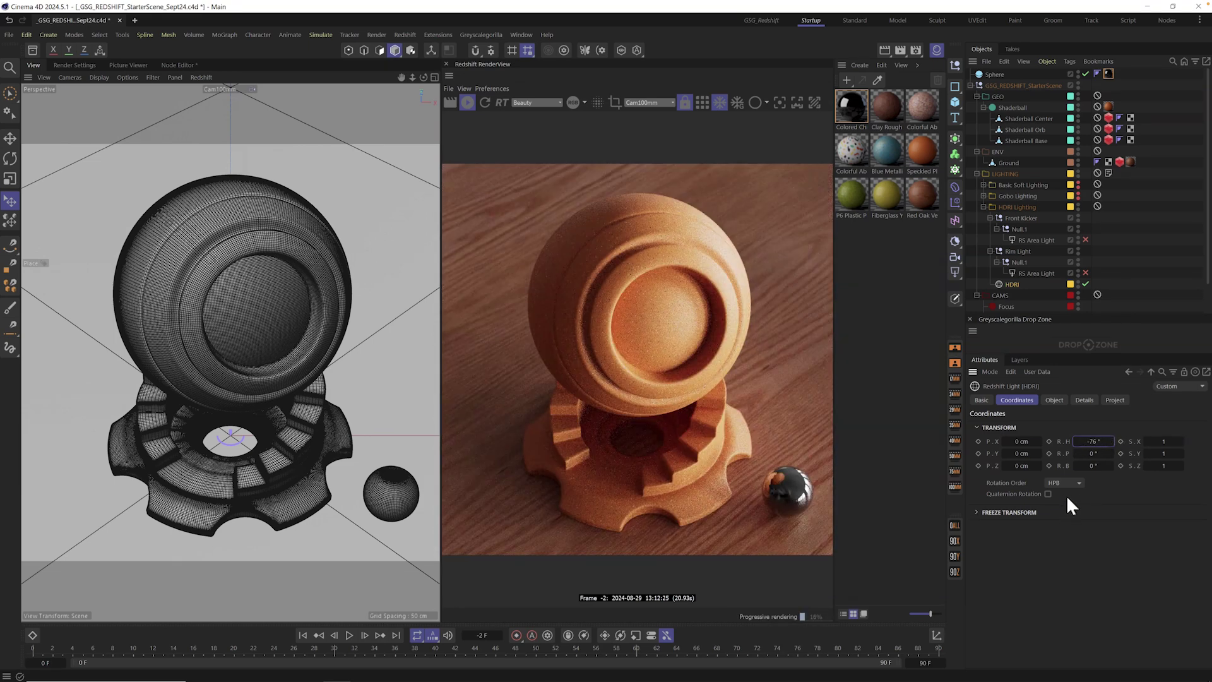
{"action": "left_click", "coordinate": [1077, 207]}
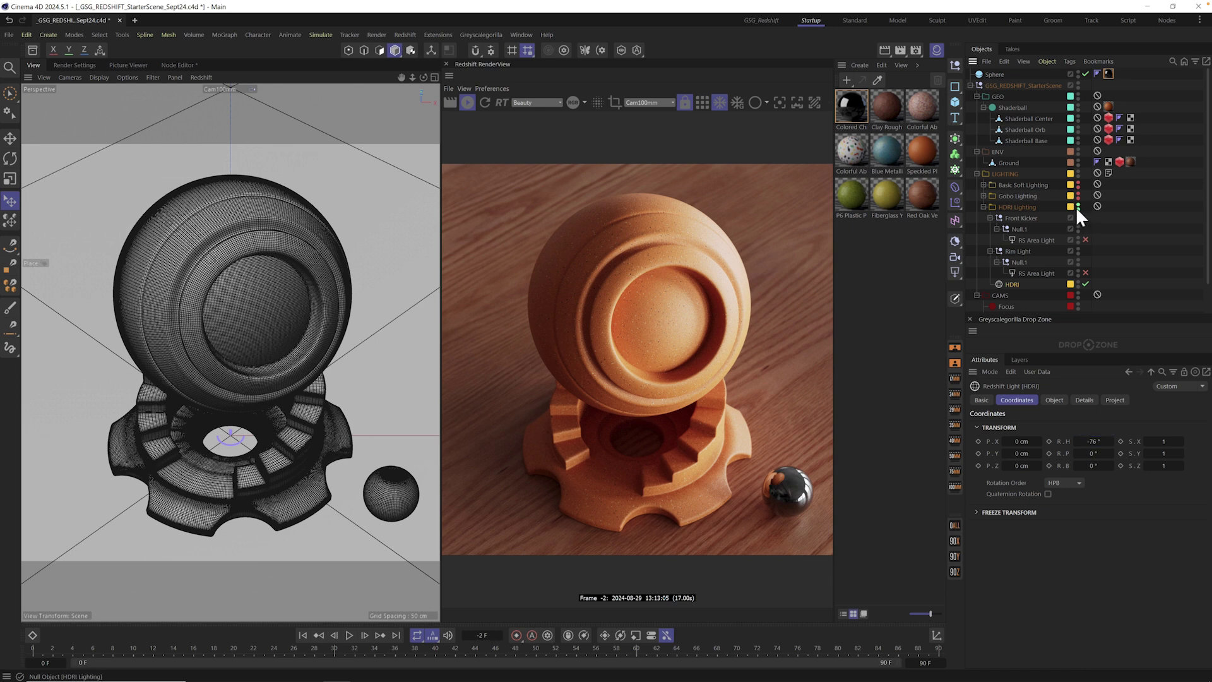
{"action": "left_click", "coordinate": [1078, 198]}
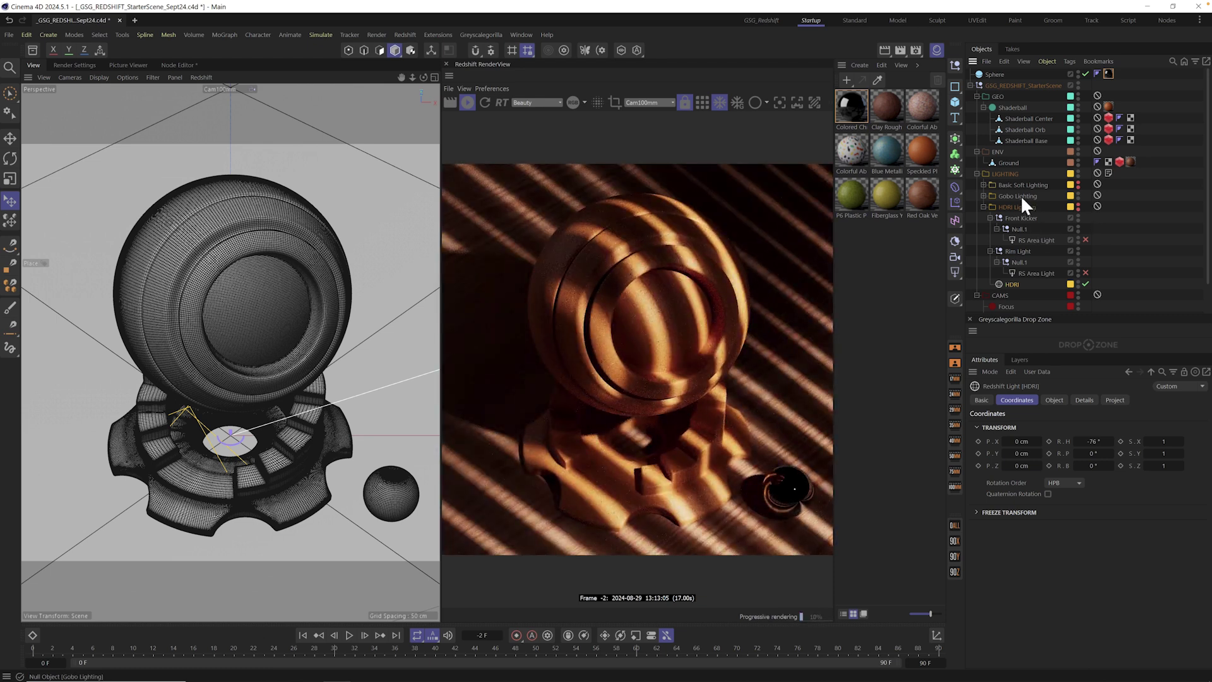
Select the Gobo Light and highlight its GSG_Gobos_Lines_Lines_06.jpg texture filename for replacement.
{"action": "left_click", "coordinate": [1021, 195]}
{"action": "left_click", "coordinate": [982, 196]}
{"action": "left_click", "coordinate": [1025, 240]}
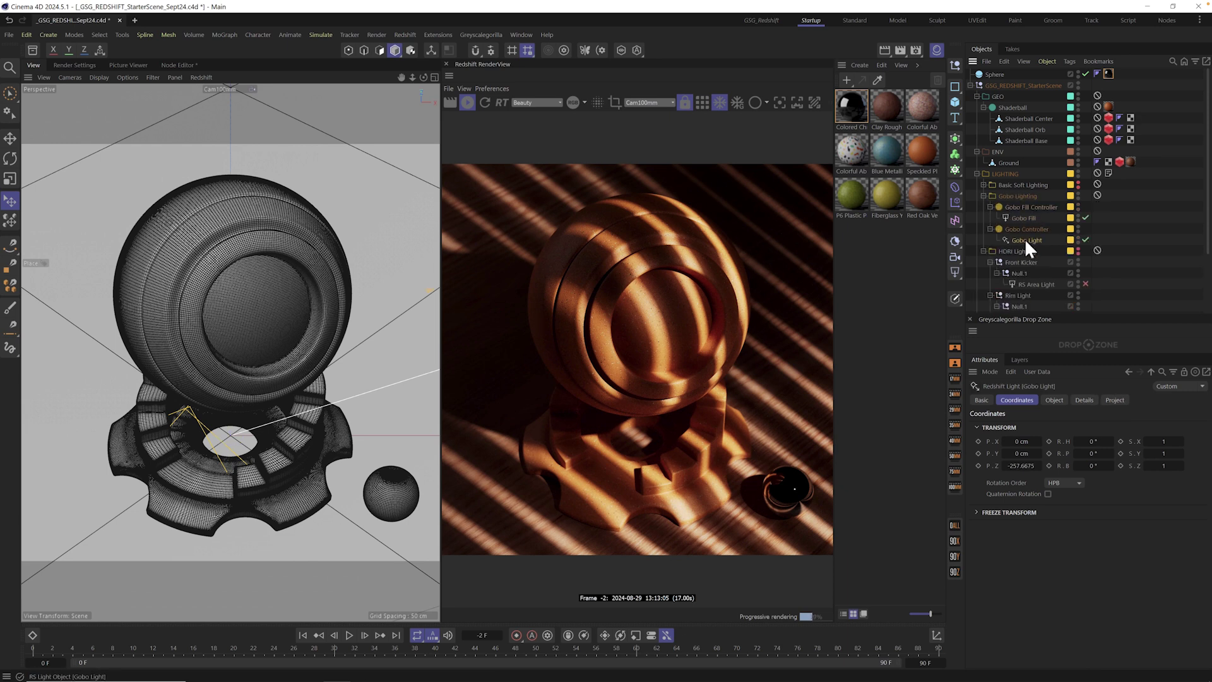
{"action": "left_click", "coordinate": [1055, 400]}
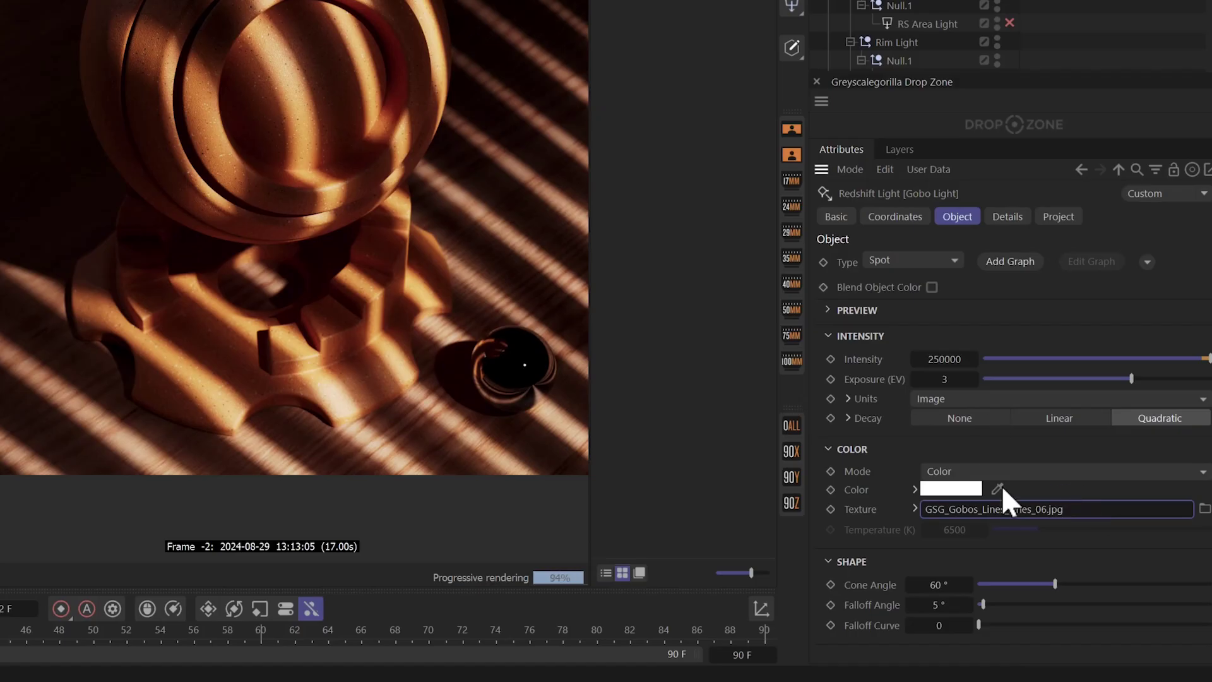
{"action": "left_click", "coordinate": [1124, 575]}
{"action": "left_click_drag", "start_coordinate": [1121, 574], "coordinate": [1017, 574]}
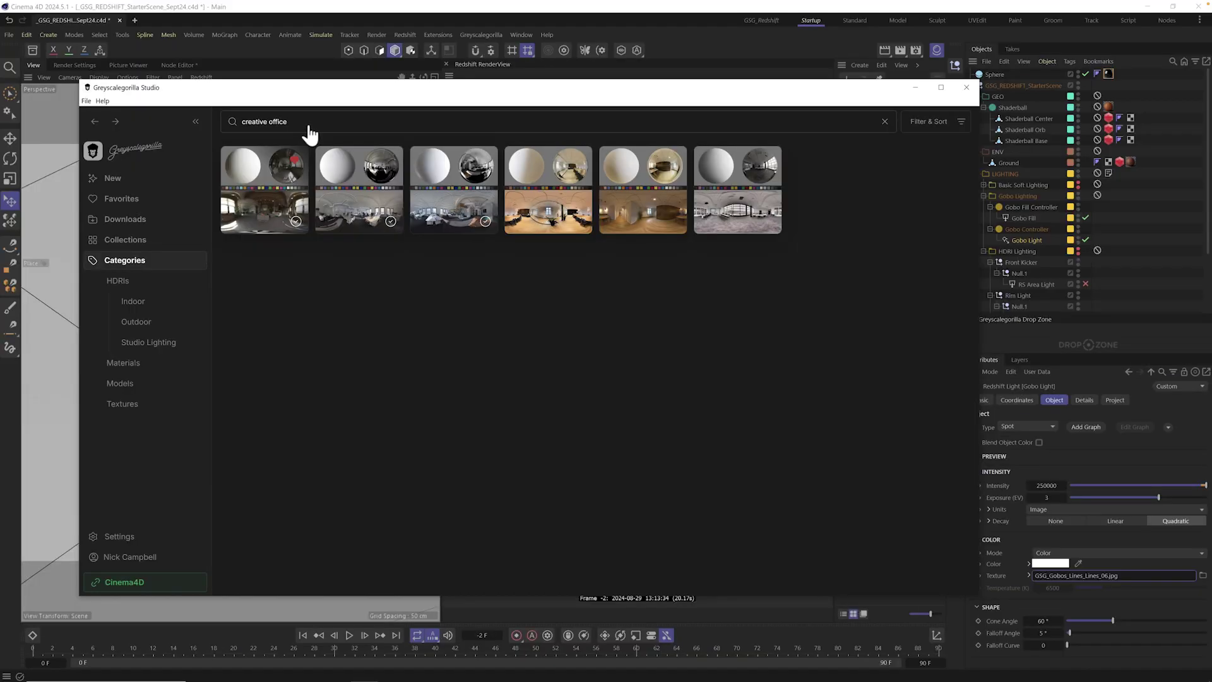
Search the library for 'gobo' with the type filter set to All Types.
{"action": "left_click_drag", "start_coordinate": [312, 126], "coordinate": [229, 114]}
{"action": "type", "text": "gobo"}
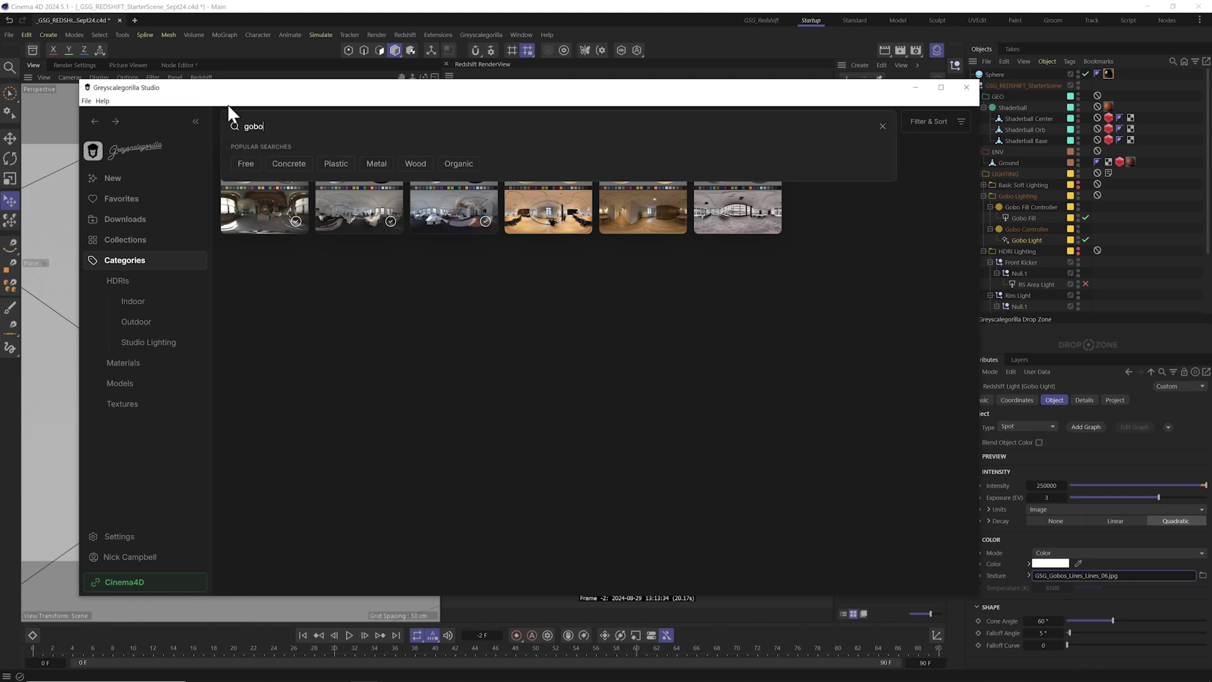
{"action": "key", "text": "Return"}
{"action": "left_click", "coordinate": [941, 124]}
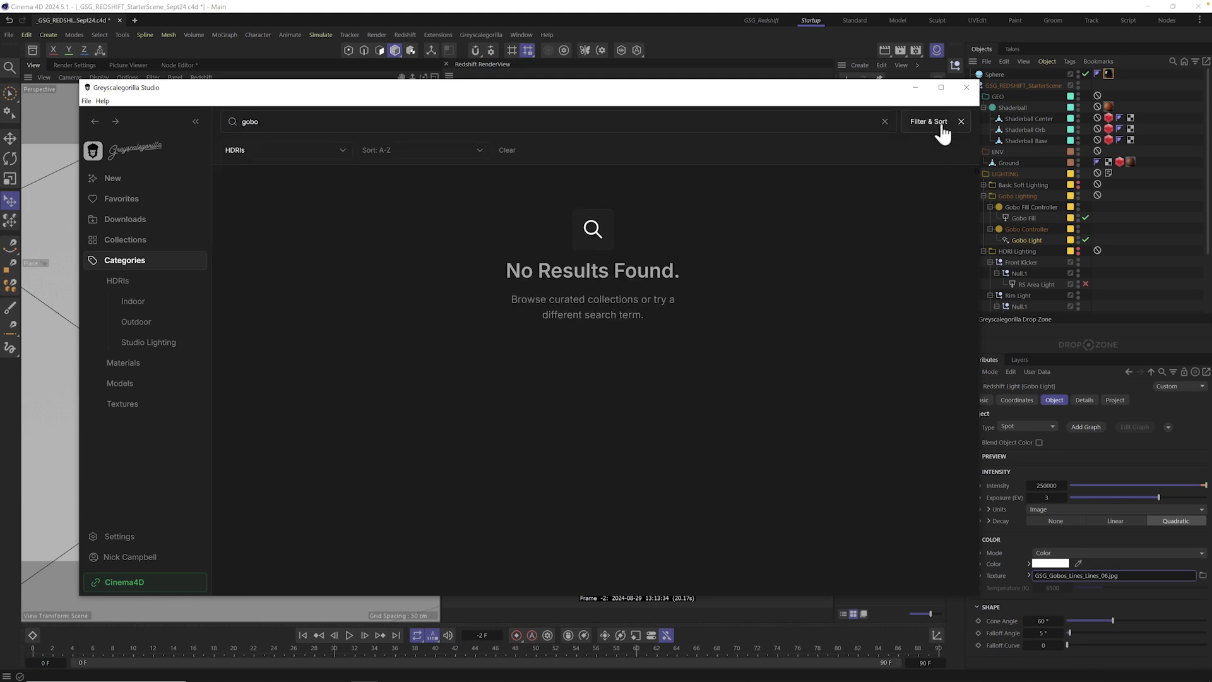
{"action": "left_click", "coordinate": [304, 151]}
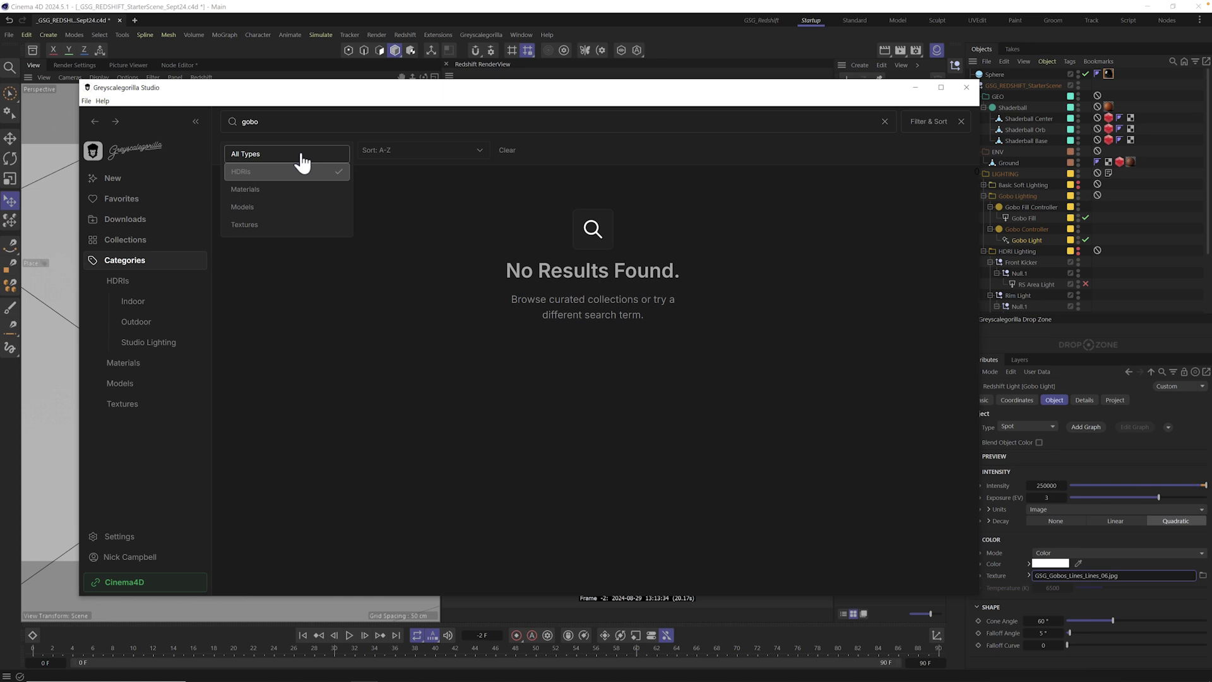
{"action": "left_click", "coordinate": [302, 159]}
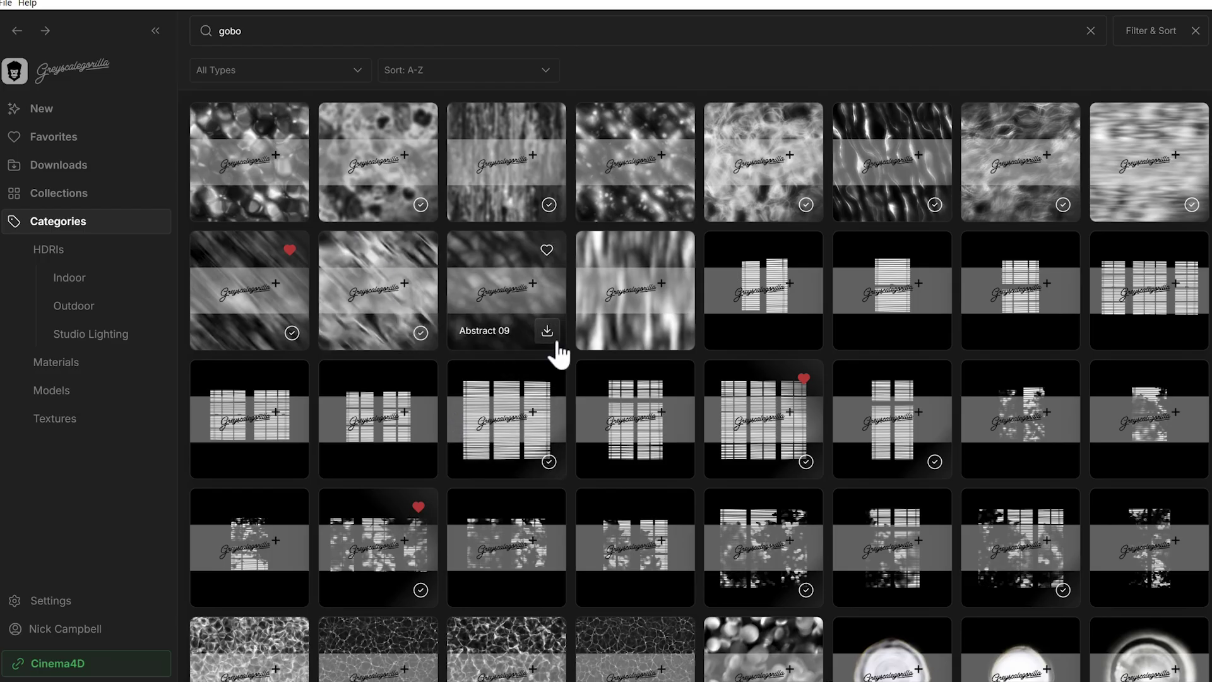
Look through the gobo results and download the Blinds 16 gobo.
{"action": "scroll", "coordinate": [489, 356], "scroll_direction": "down", "scroll_amount": 3}
{"action": "scroll", "coordinate": [631, 357], "scroll_direction": "down", "scroll_amount": 1}
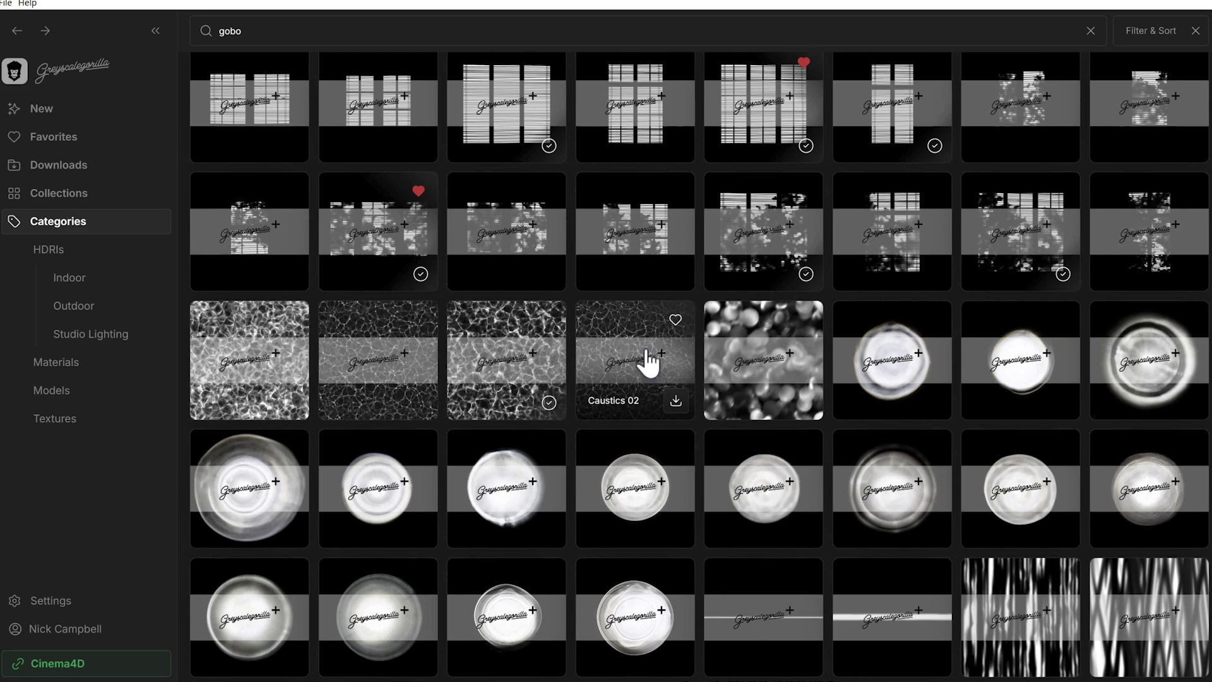
{"action": "scroll", "coordinate": [649, 363], "scroll_direction": "up", "scroll_amount": 2}
{"action": "scroll", "coordinate": [648, 363], "scroll_direction": "up", "scroll_amount": 4}
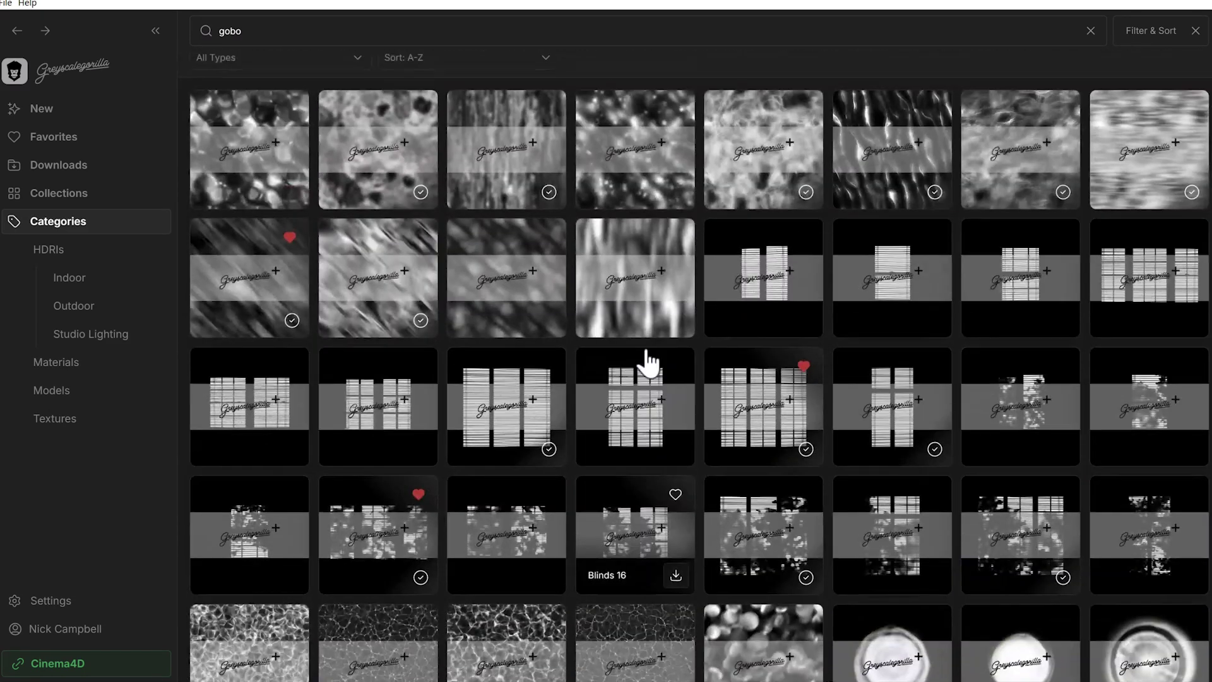
{"action": "scroll", "coordinate": [647, 363], "scroll_direction": "down", "scroll_amount": 1}
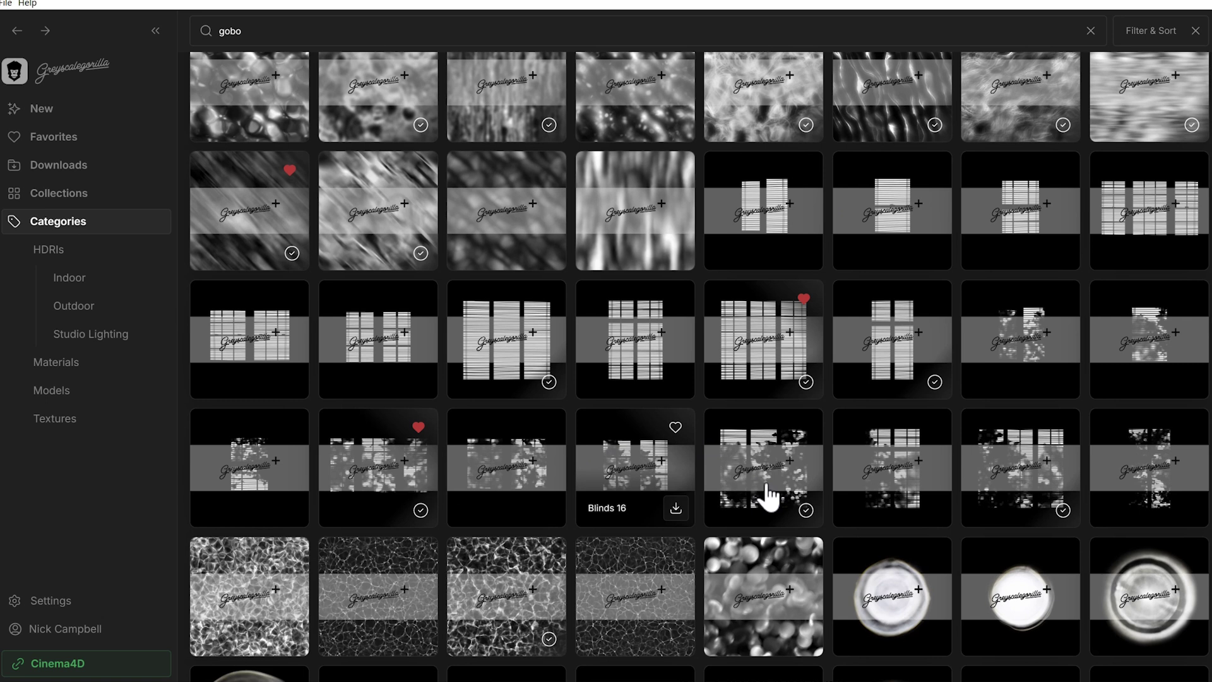
{"action": "left_click", "coordinate": [674, 510]}
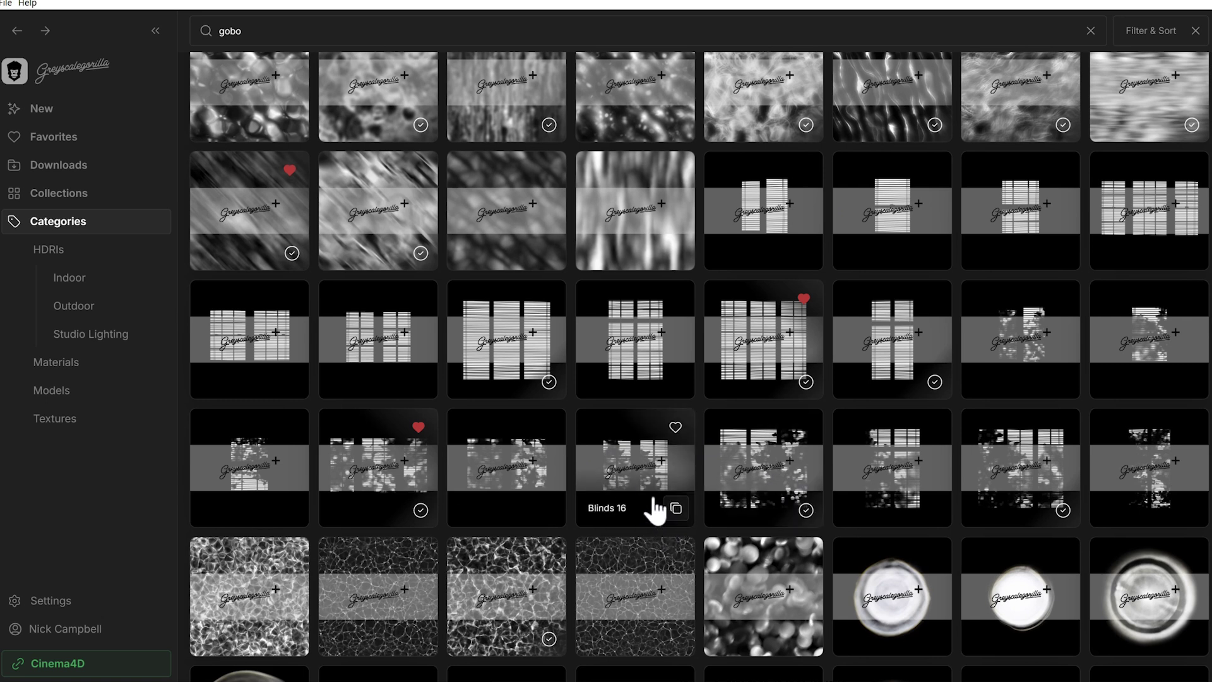
Apply the Blinds 16 gobo to the Gobo Light's texture and copy it into the project.
{"action": "left_click_drag", "start_coordinate": [663, 460], "coordinate": [1211, 656]}
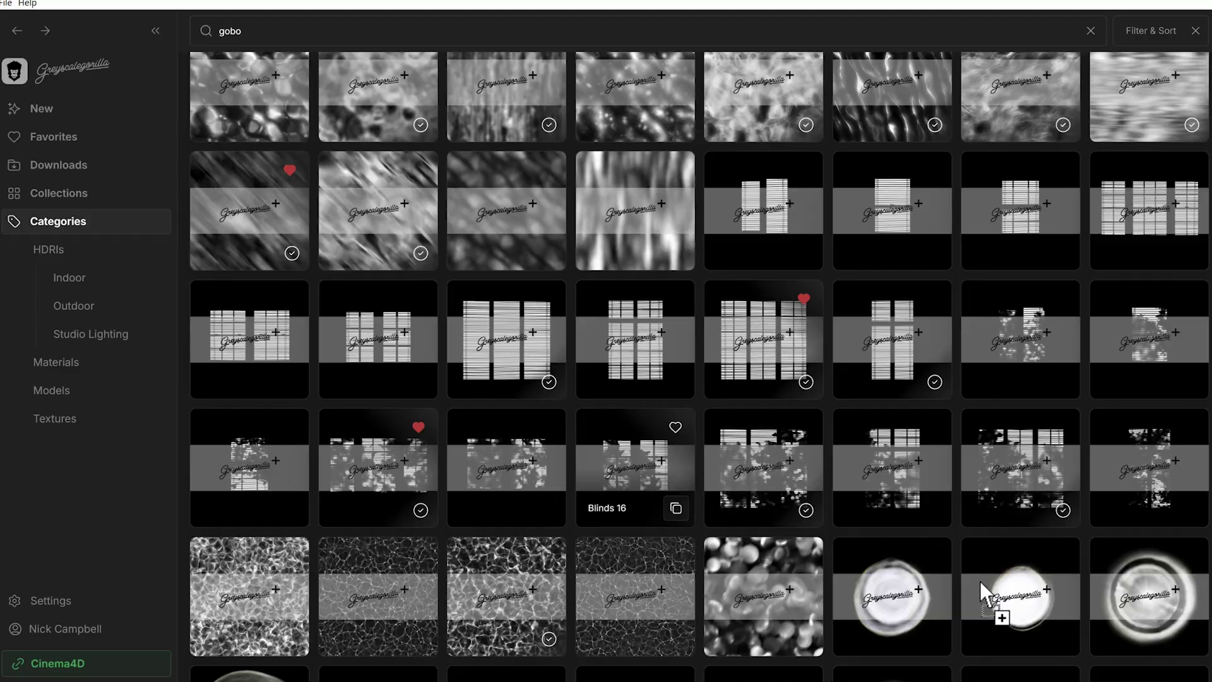
{"action": "left_click_drag", "start_coordinate": [1120, 577], "coordinate": [1118, 577]}
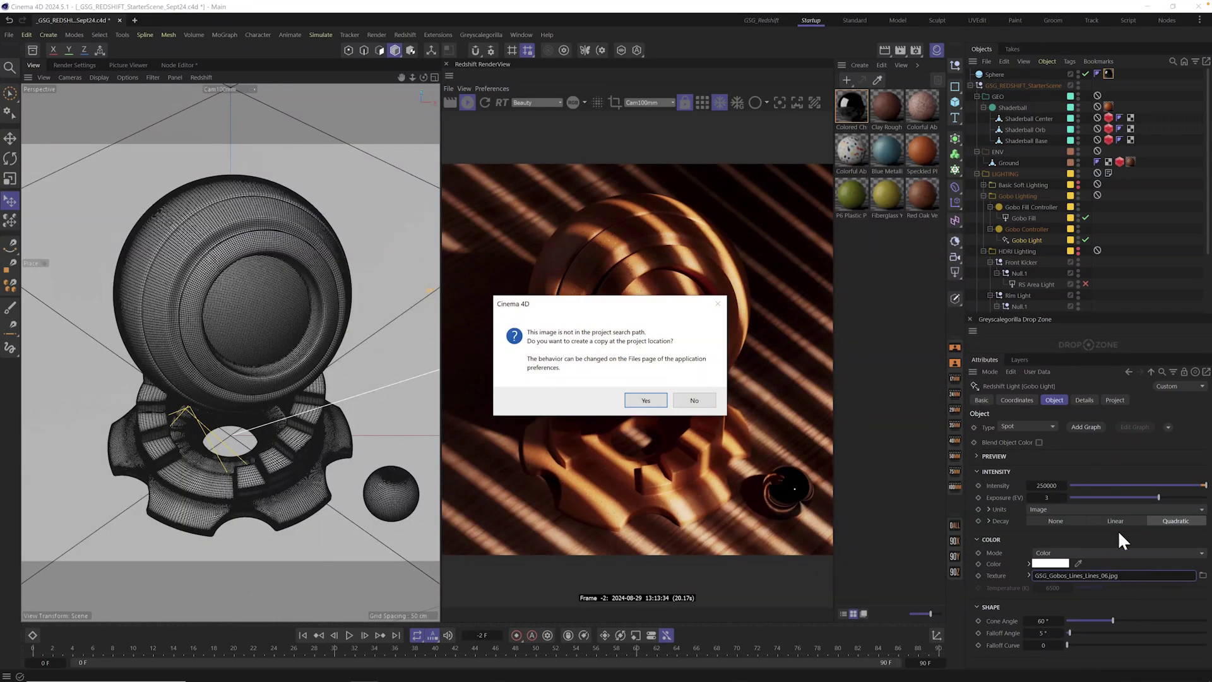
{"action": "left_click", "coordinate": [648, 400]}
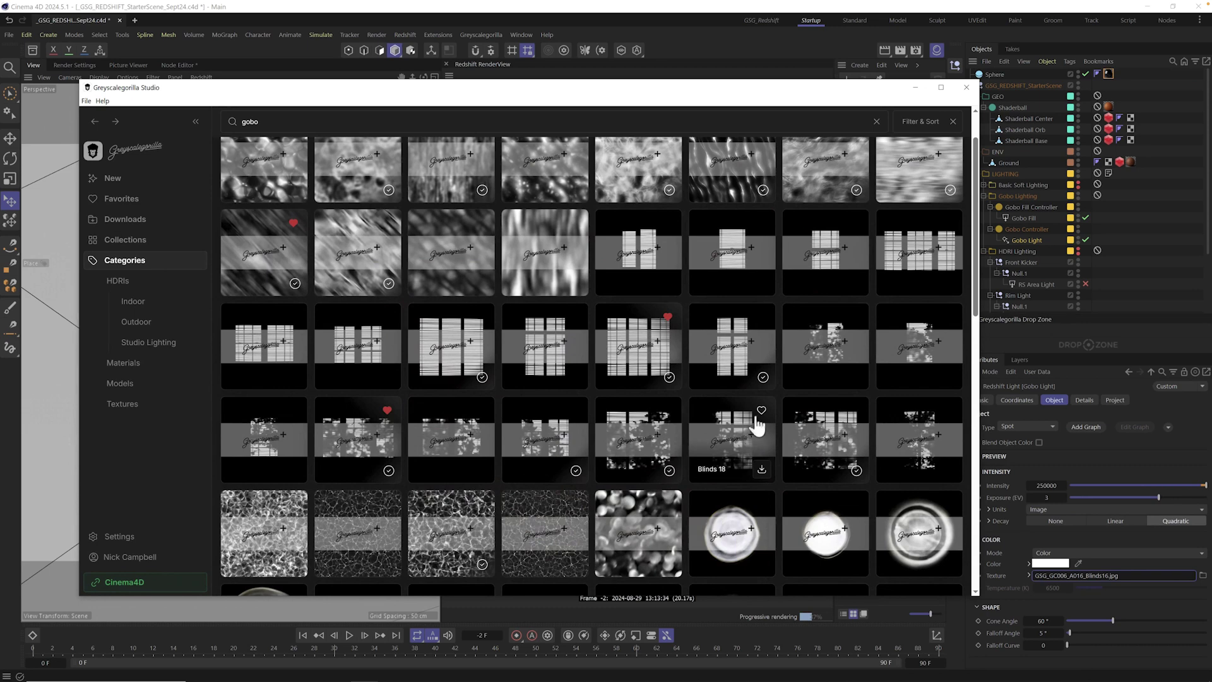
Swap in another blinds gobo (Lines 06) on the light's texture and dismiss the copy warning.
{"action": "left_click_drag", "start_coordinate": [638, 352], "coordinate": [1070, 578]}
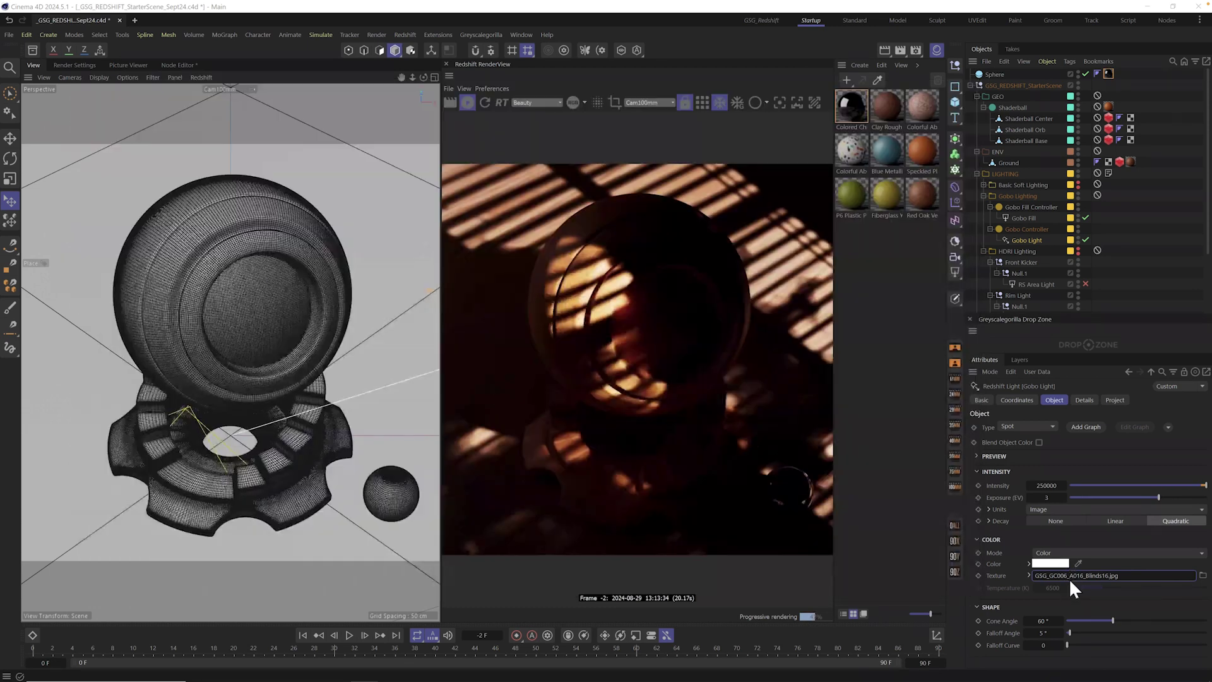
{"action": "left_click", "coordinate": [648, 402]}
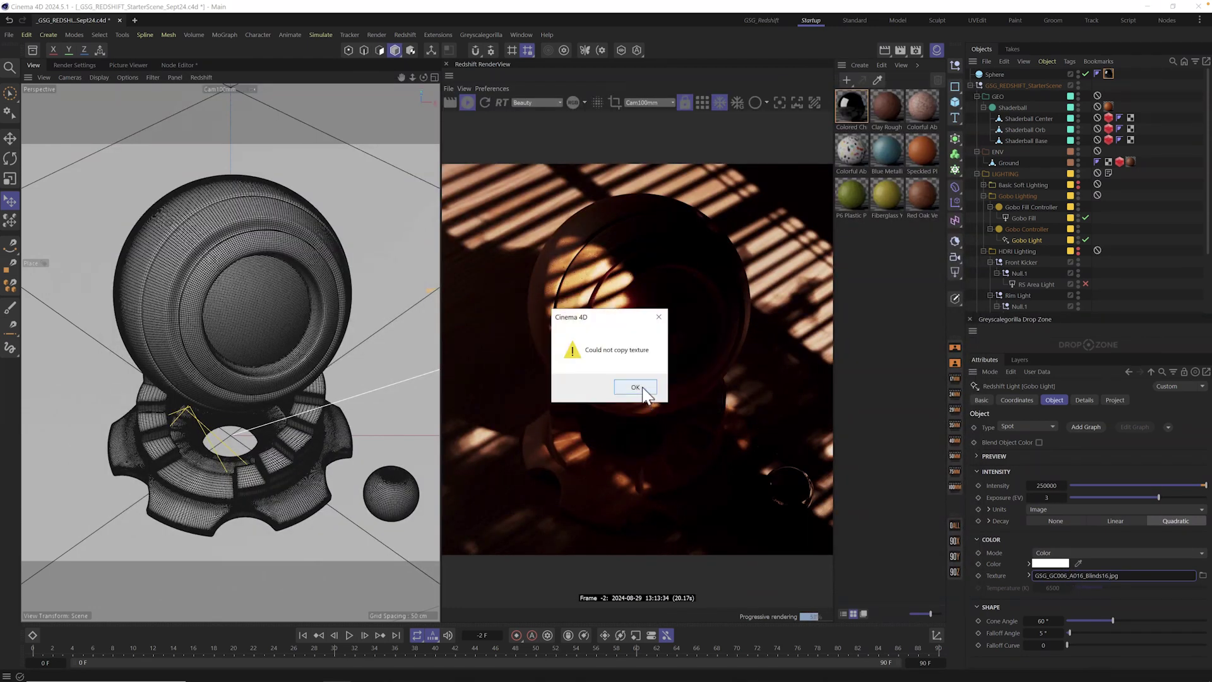
{"action": "left_click", "coordinate": [644, 392]}
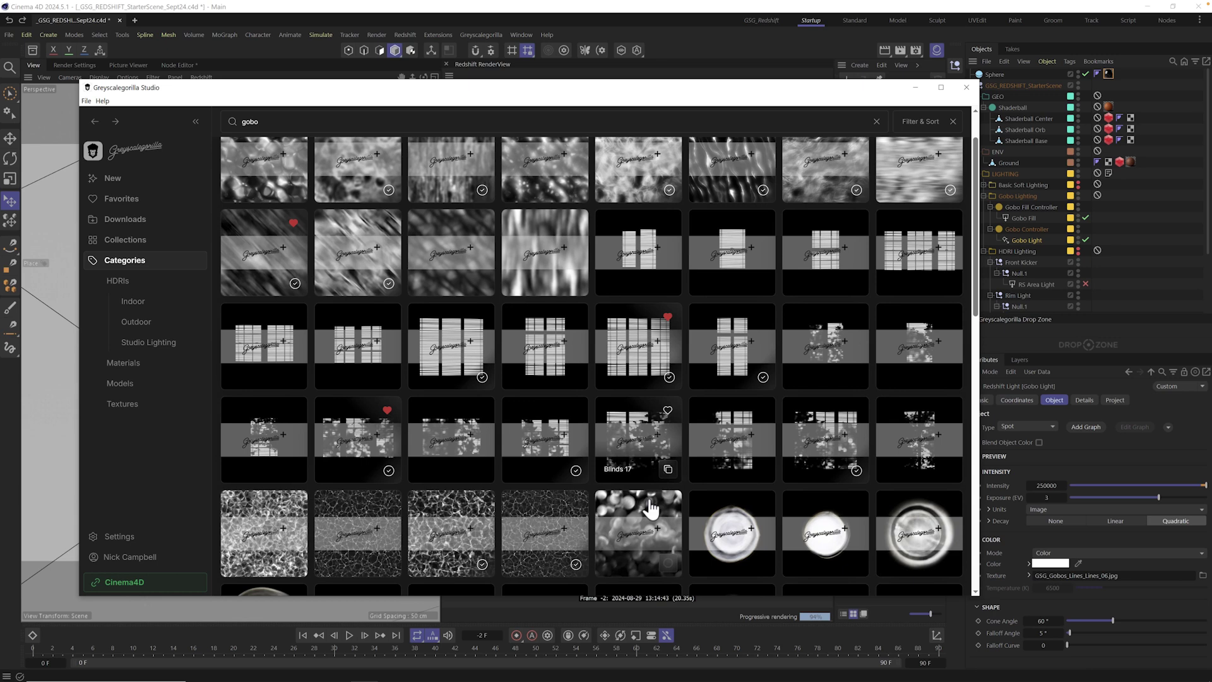
Put the Caustics 03 gobo on the light and narrow its cone angle to 29.1°.
{"action": "left_click_drag", "start_coordinate": [630, 518], "coordinate": [1087, 576]}
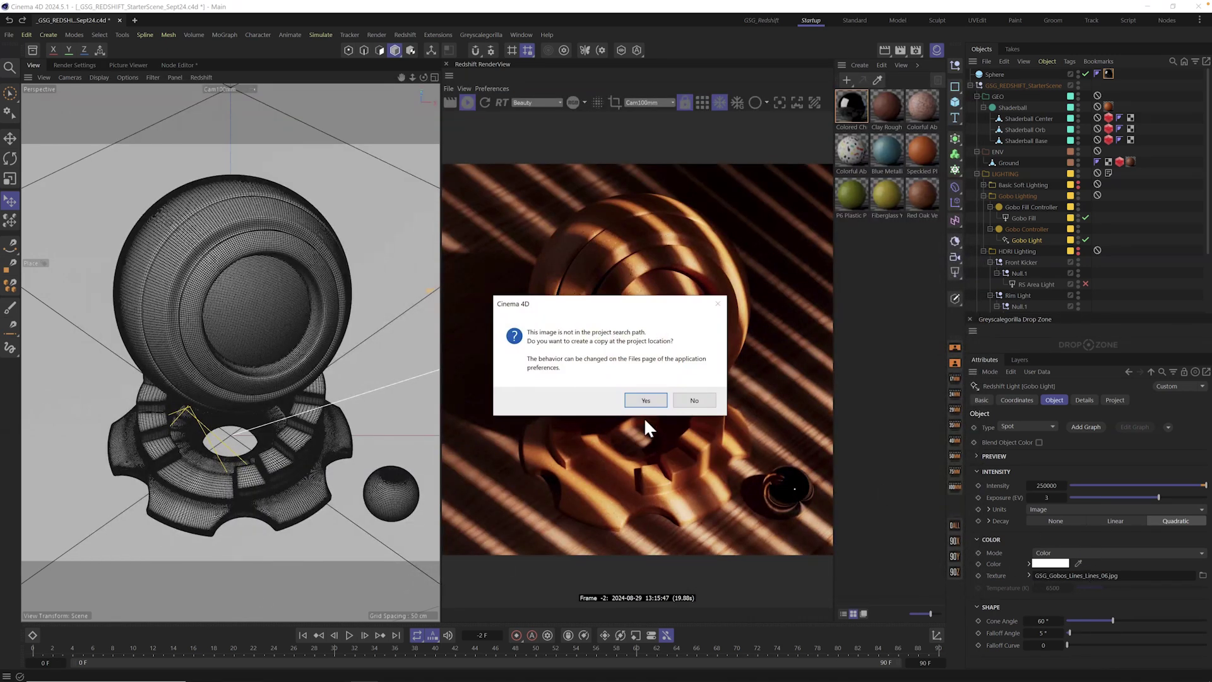
{"action": "left_click", "coordinate": [649, 399]}
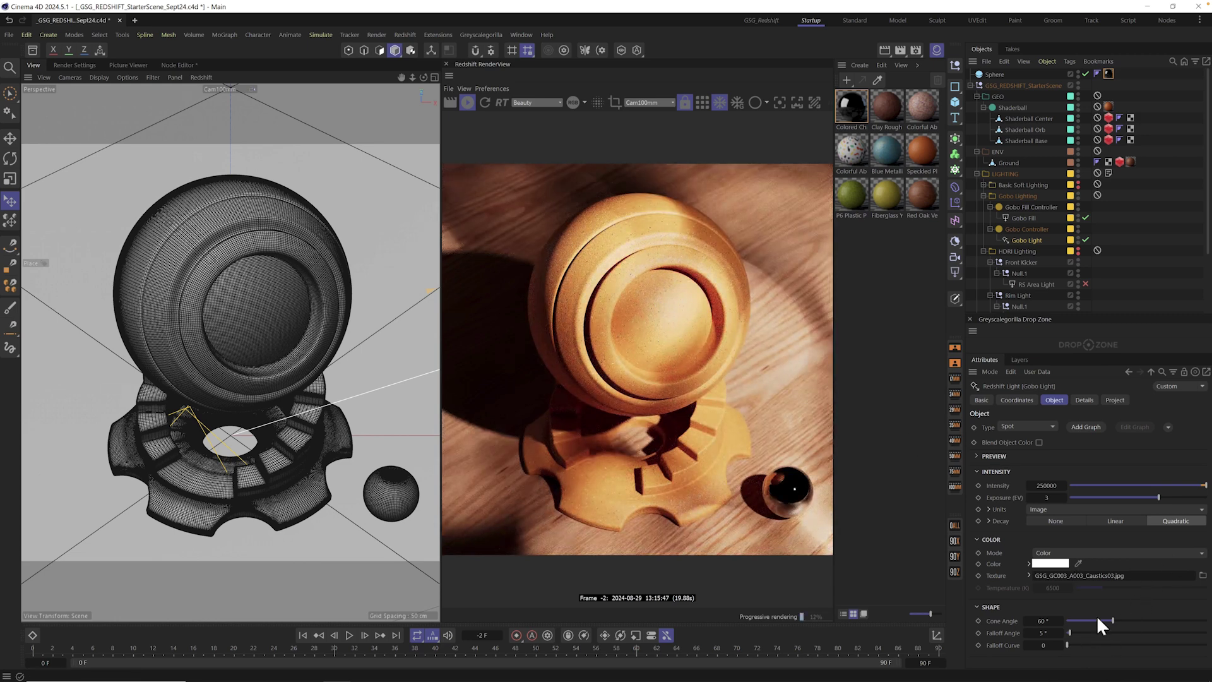
{"action": "left_click_drag", "start_coordinate": [1097, 619], "coordinate": [1091, 620]}
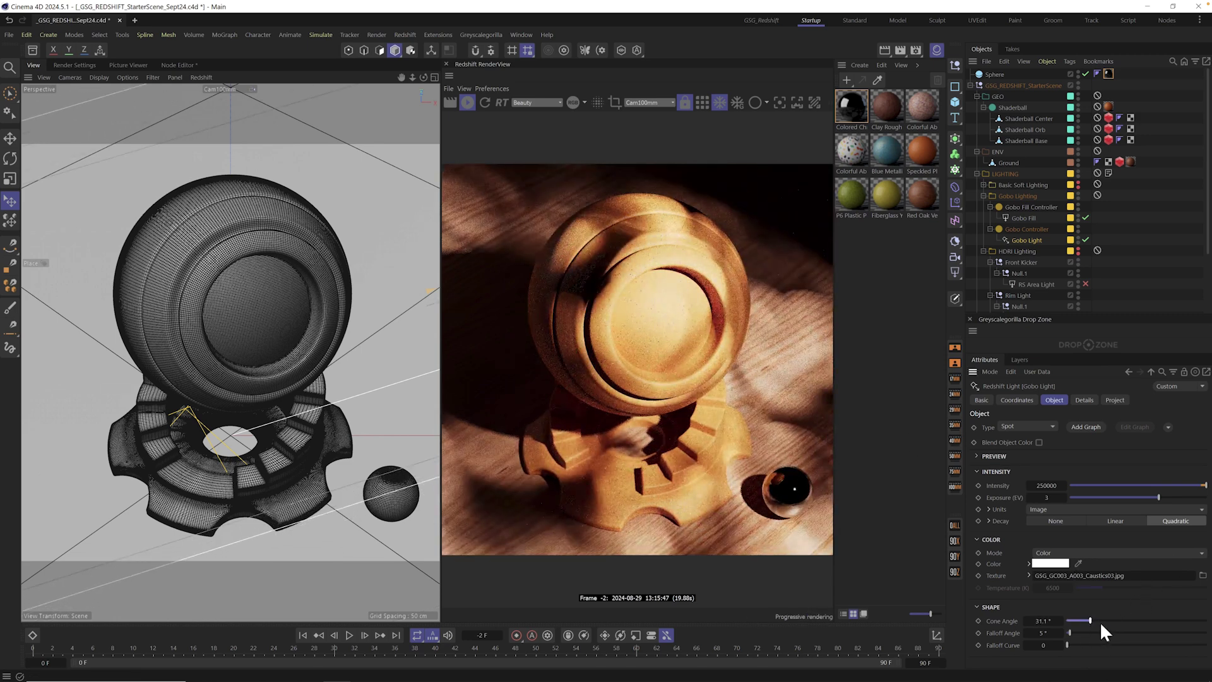
{"action": "left_click_drag", "start_coordinate": [1089, 621], "coordinate": [1086, 619]}
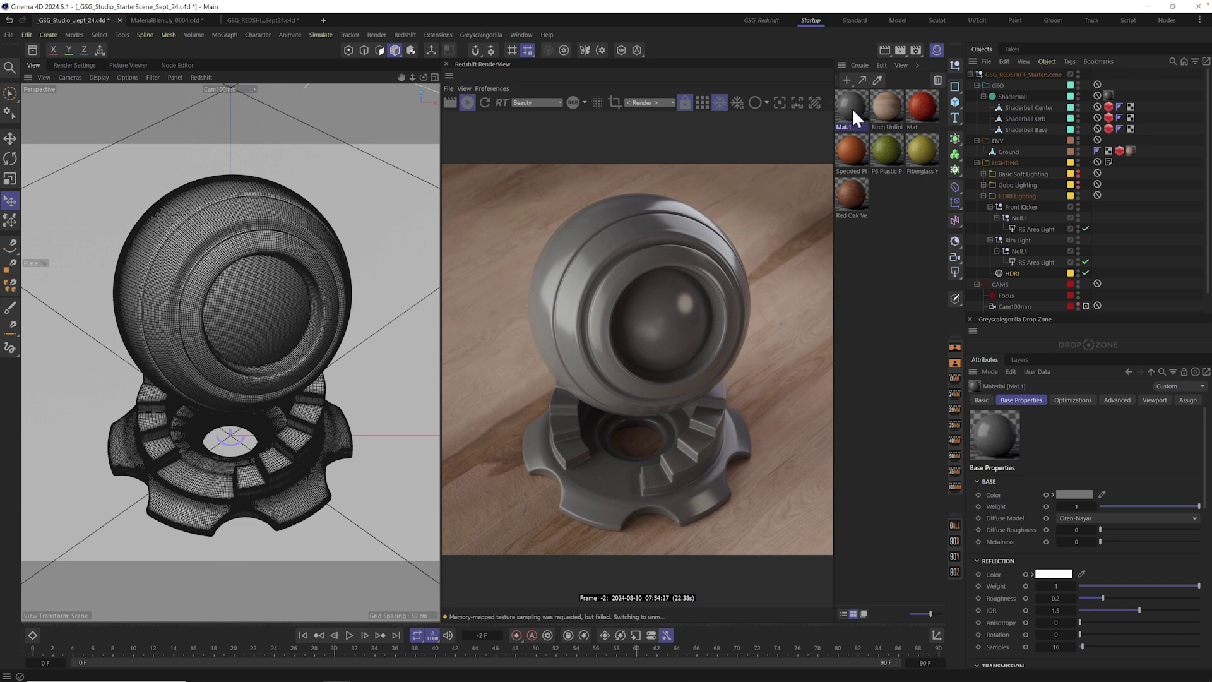
Set Mat.1's base colour to bright red (RGB 233, 16, 16) and open its node graph.
{"action": "left_click", "coordinate": [1076, 494]}
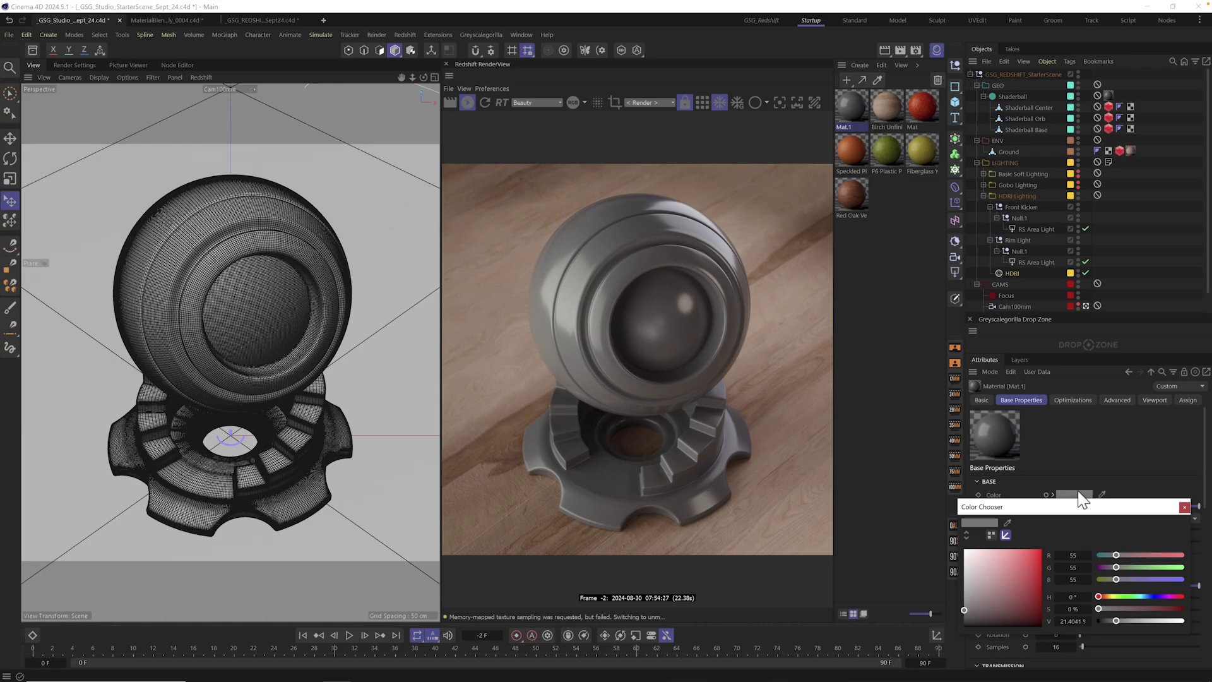
{"action": "left_click", "coordinate": [1030, 562]}
{"action": "left_click", "coordinate": [862, 442]}
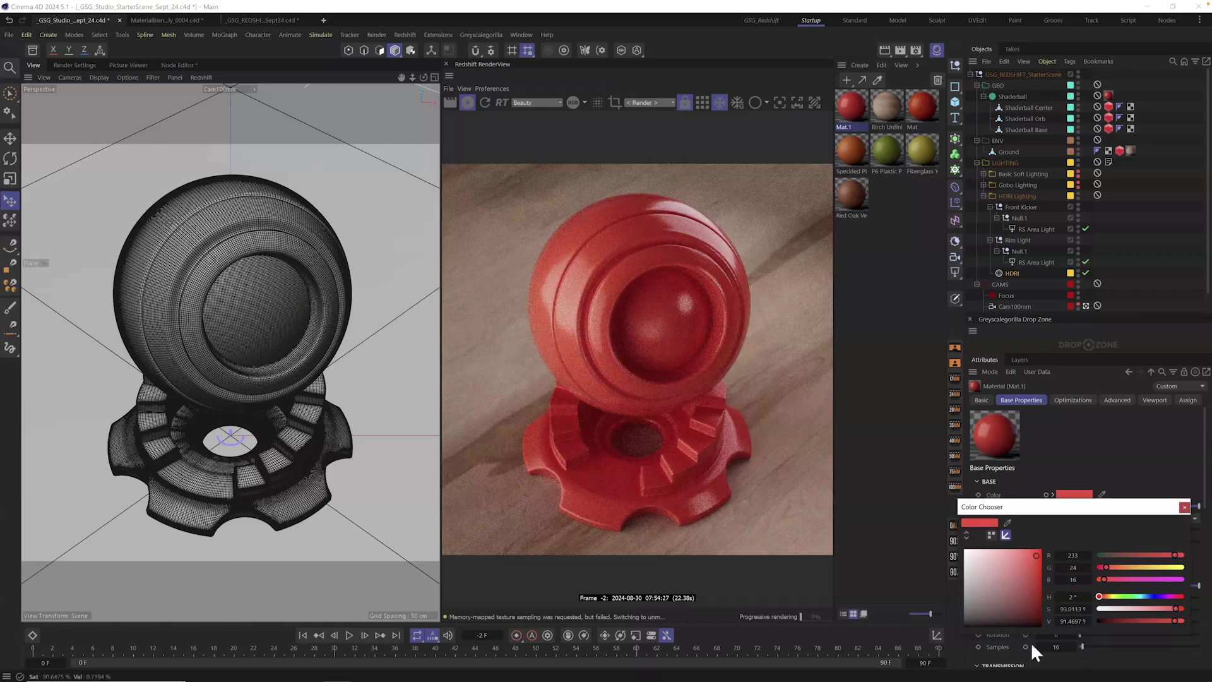
{"action": "left_click", "coordinate": [1184, 507]}
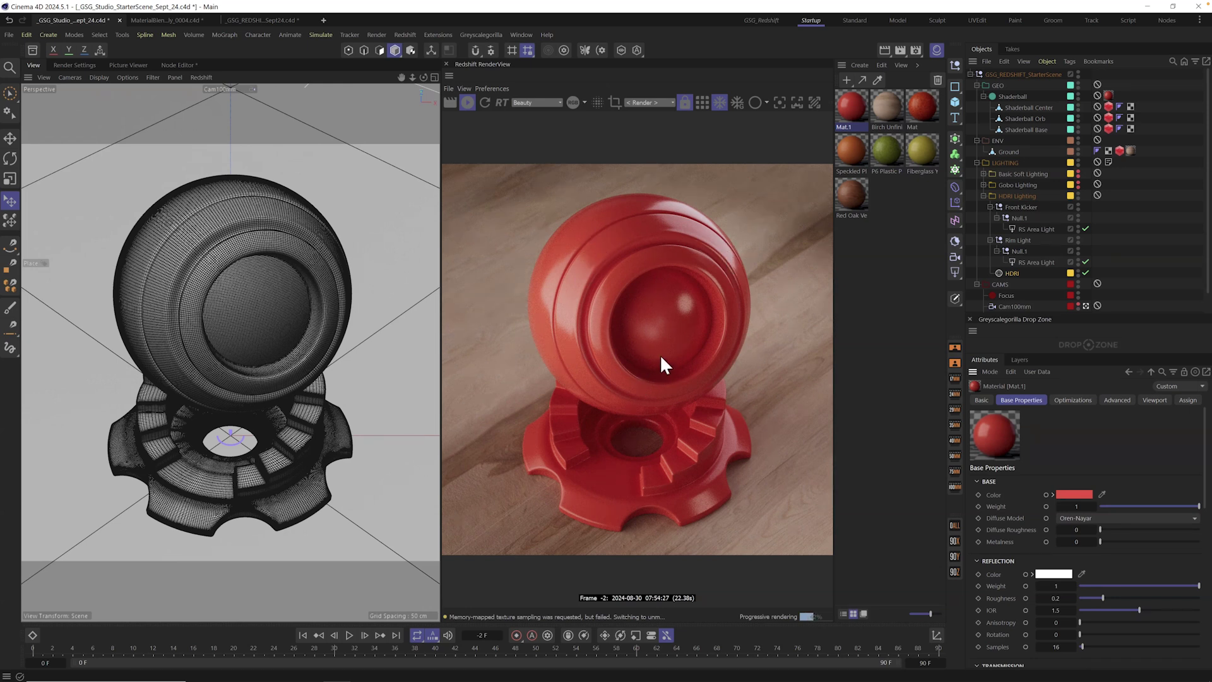
{"action": "double_click", "coordinate": [851, 108]}
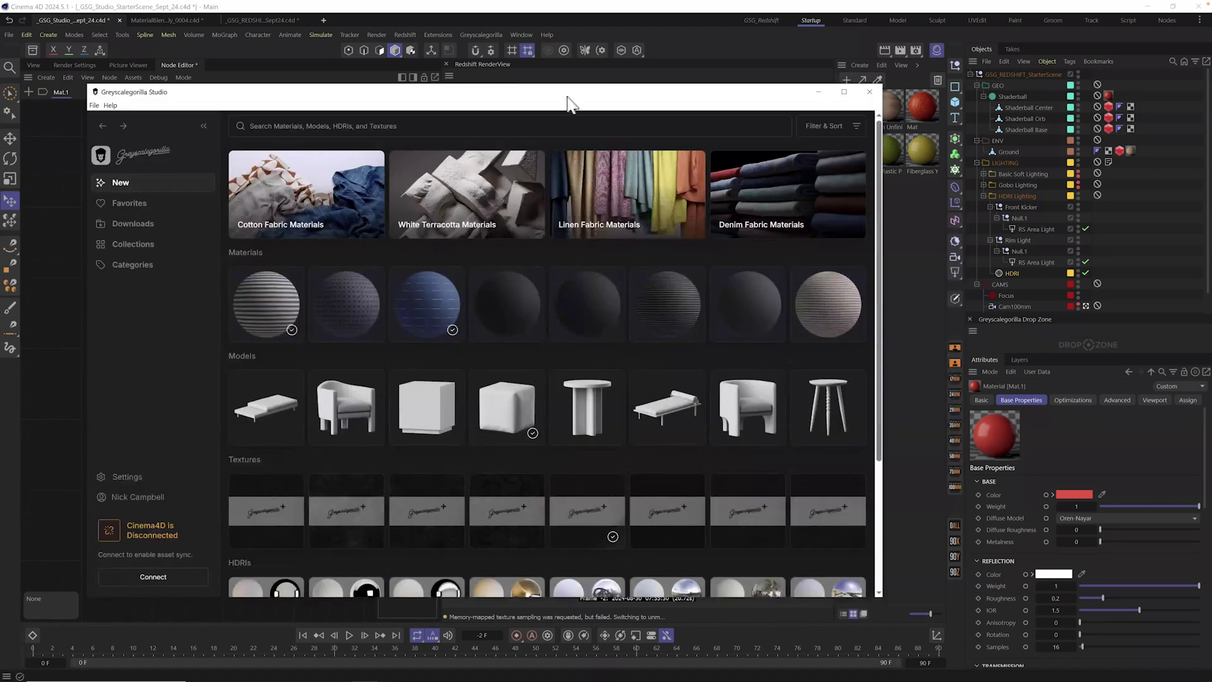
Browse the Surface Imperfections texture category in Studio.
{"action": "left_click_drag", "start_coordinate": [568, 105], "coordinate": [626, 89]}
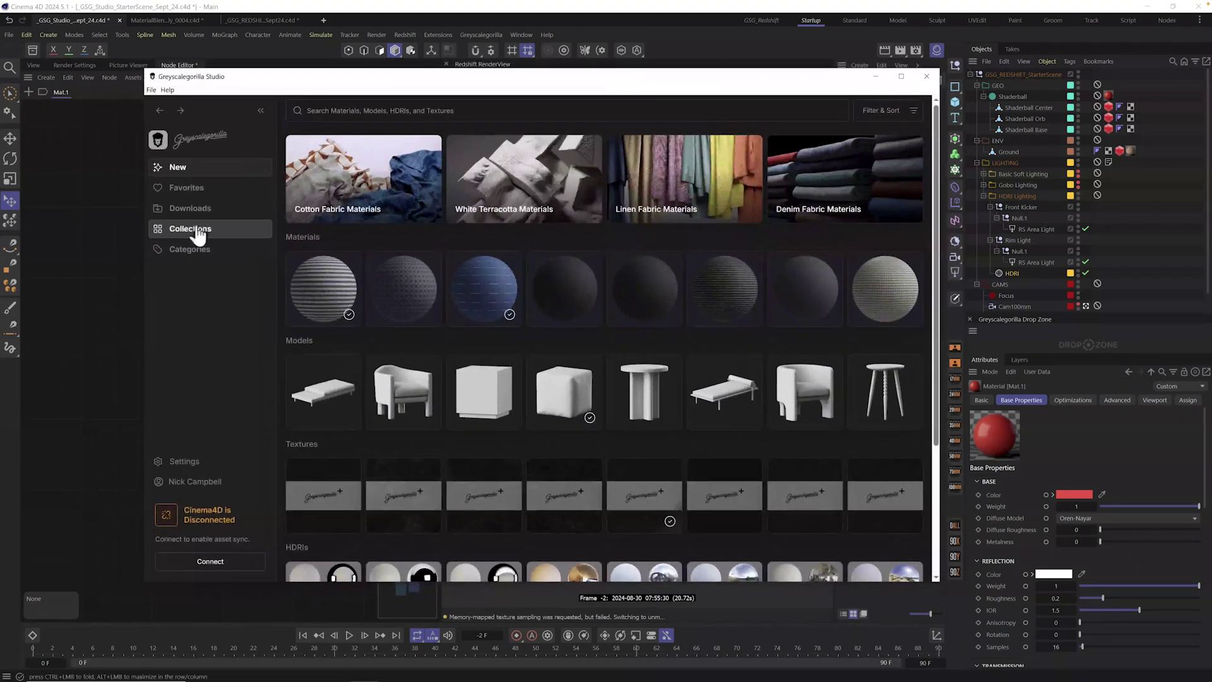
{"action": "left_click", "coordinate": [193, 254]}
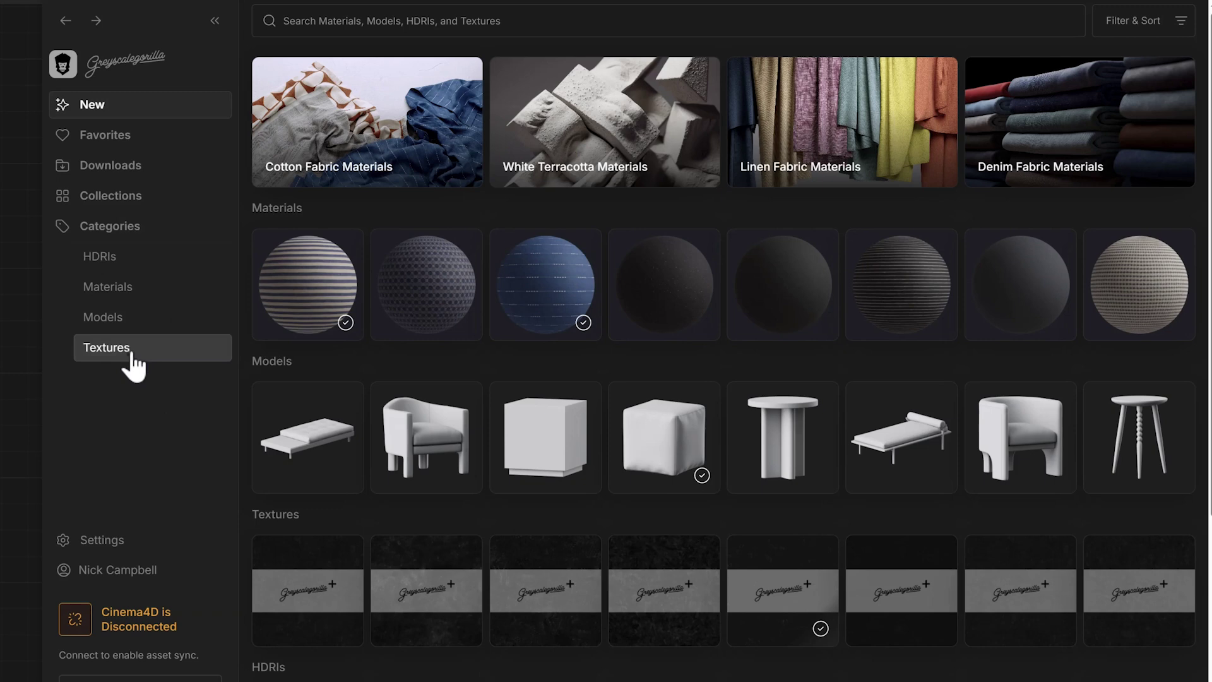
{"action": "left_click", "coordinate": [189, 333]}
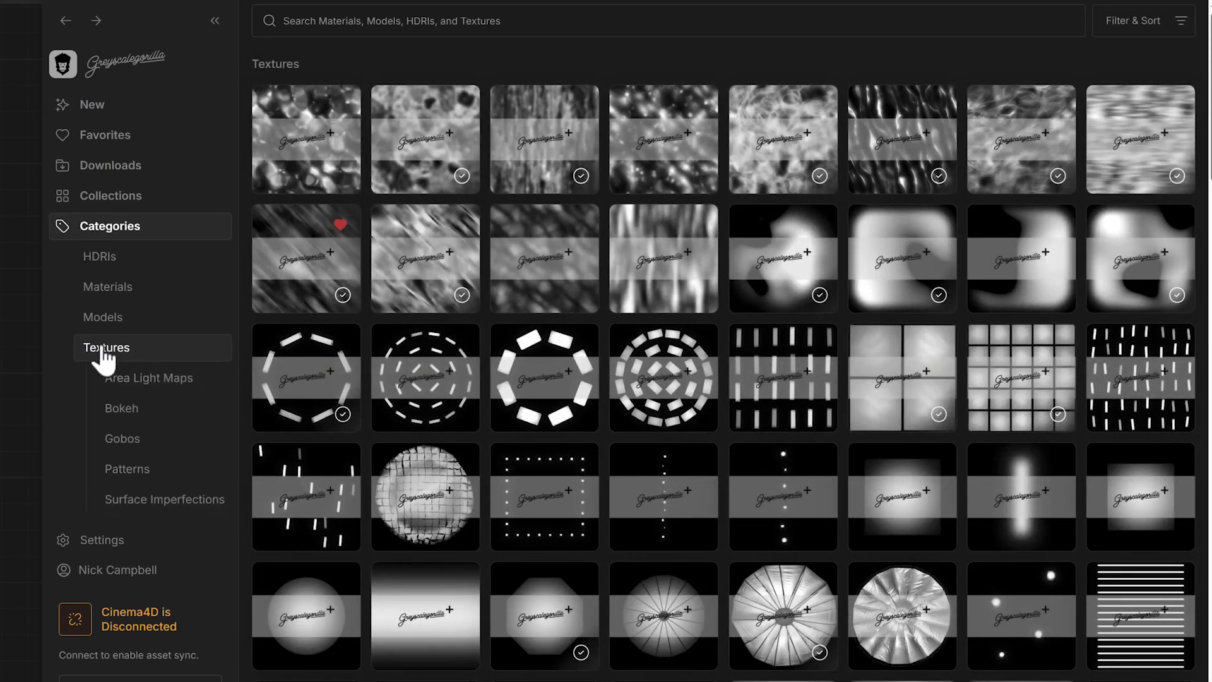
{"action": "left_click", "coordinate": [155, 502]}
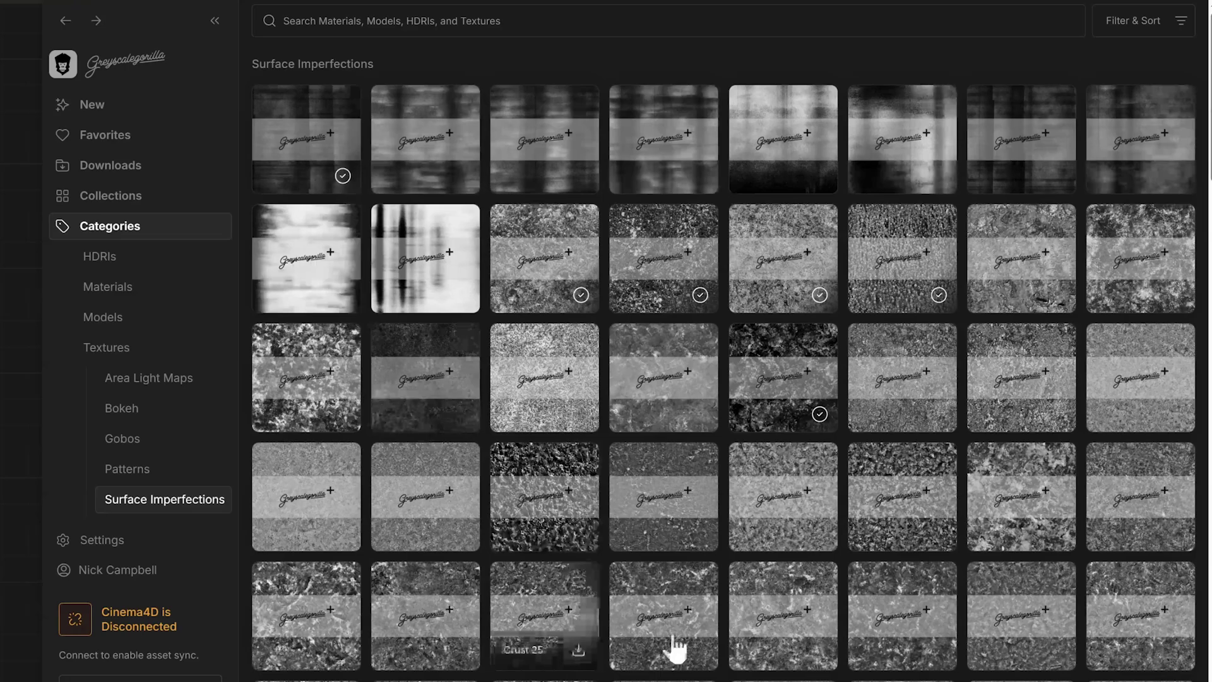
{"action": "scroll", "coordinate": [1206, 297], "scroll_direction": "down", "scroll_amount": 10}
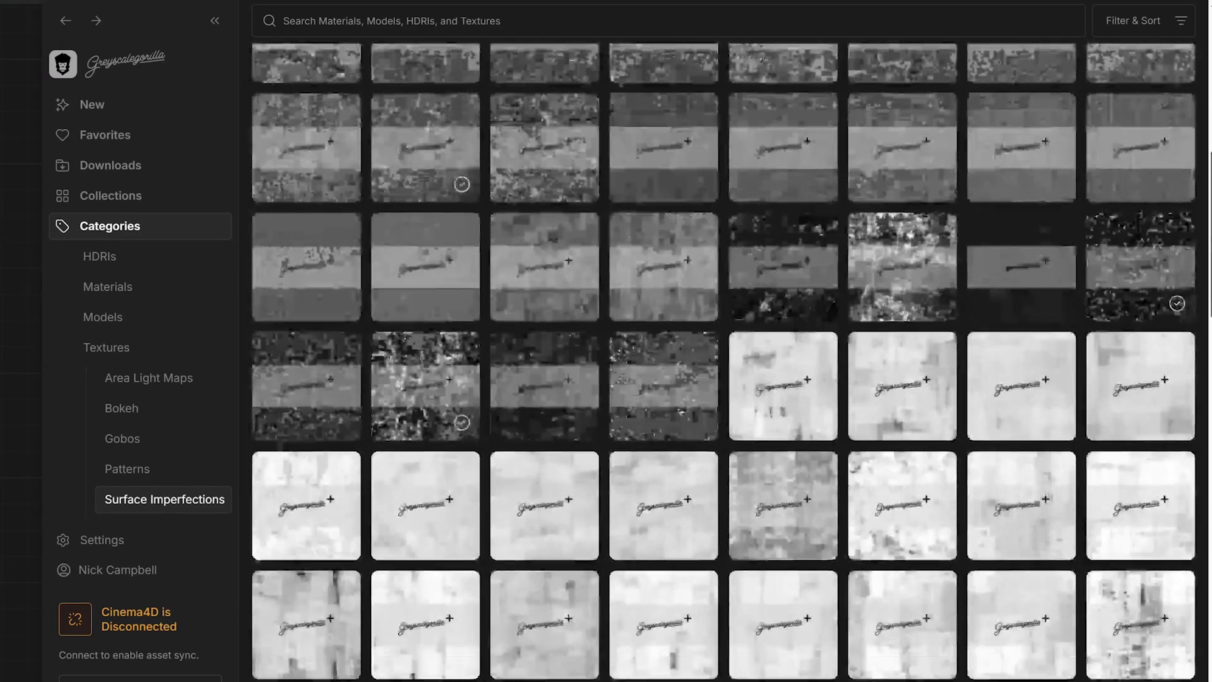
{"action": "scroll", "coordinate": [1123, 364], "scroll_direction": "up", "scroll_amount": 10}
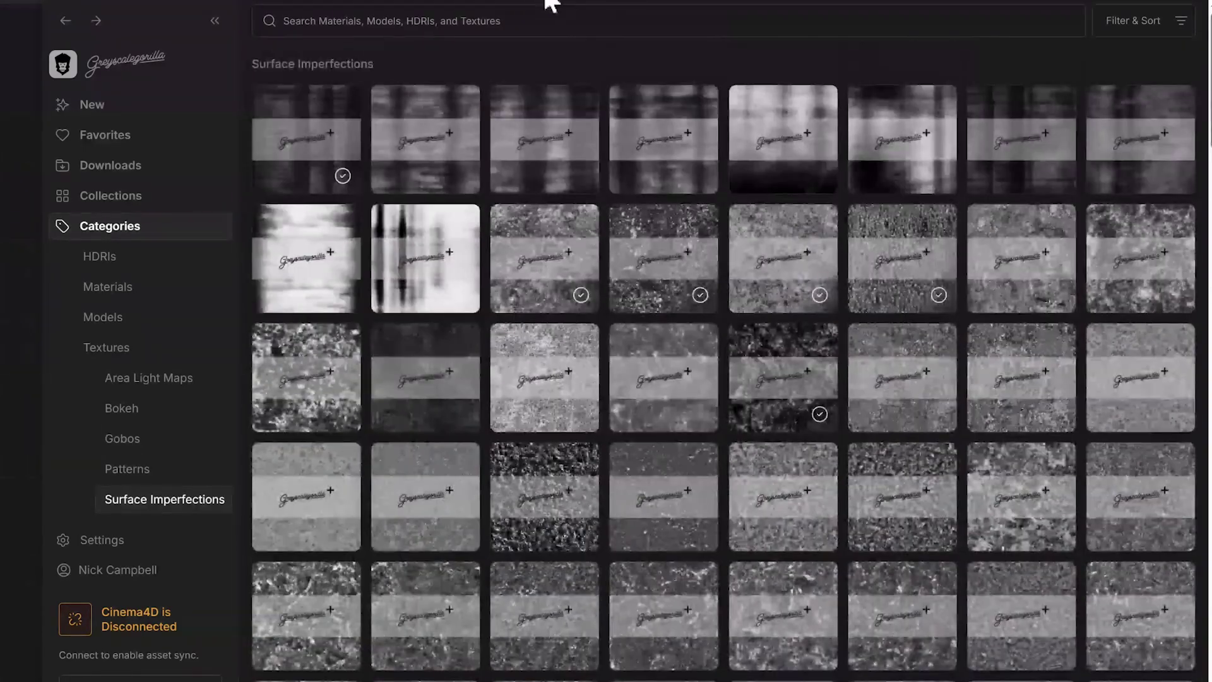
Search for grunge textures and open the Crust 32 texture's details.
{"action": "left_click", "coordinate": [548, 18]}
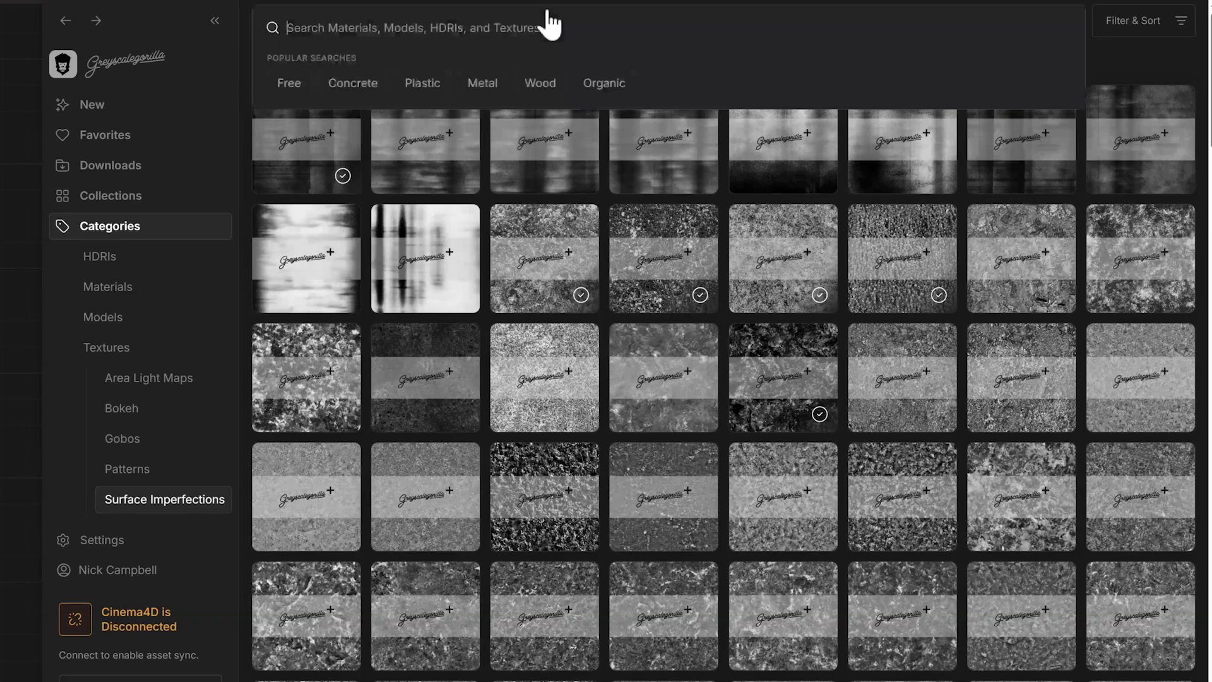
{"action": "type", "text": "grunge"}
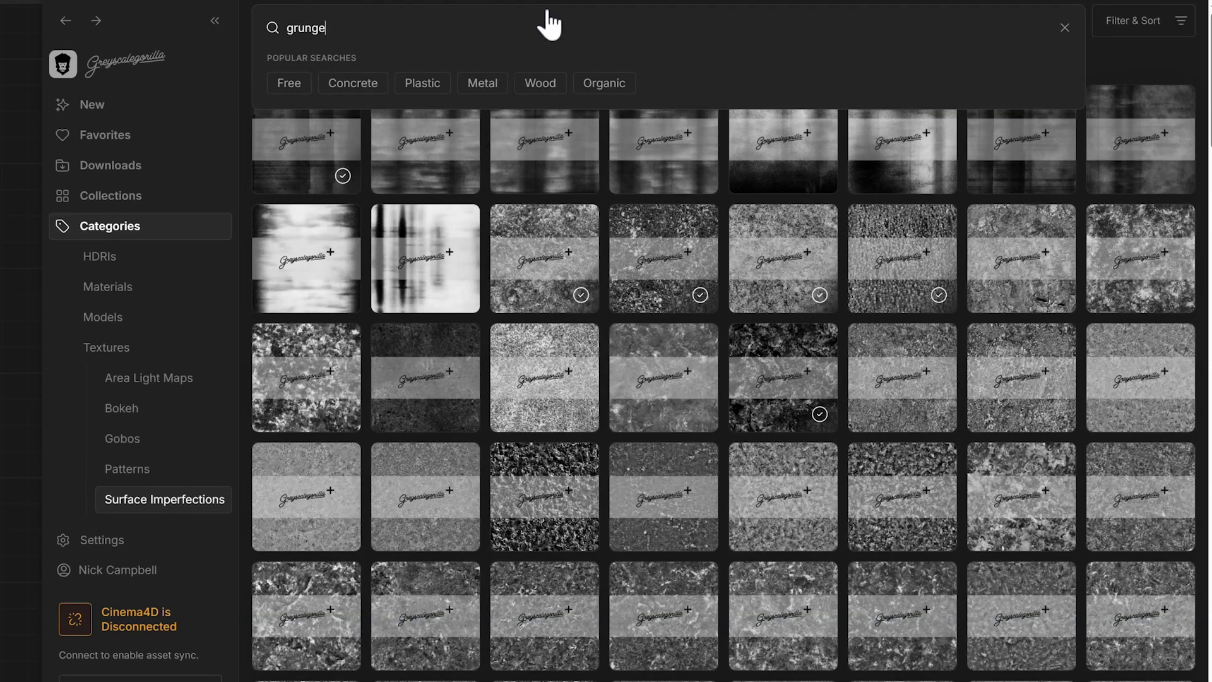
{"action": "key", "text": "Return"}
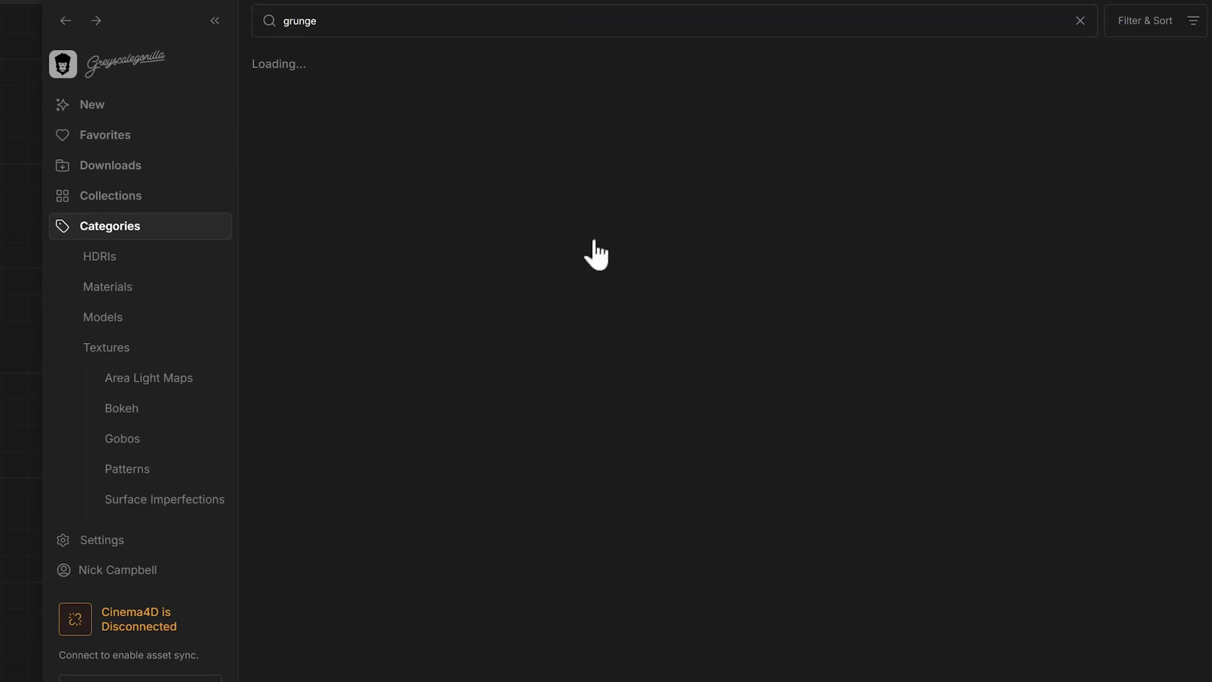
{"action": "scroll", "coordinate": [503, 388], "scroll_direction": "down", "scroll_amount": 5}
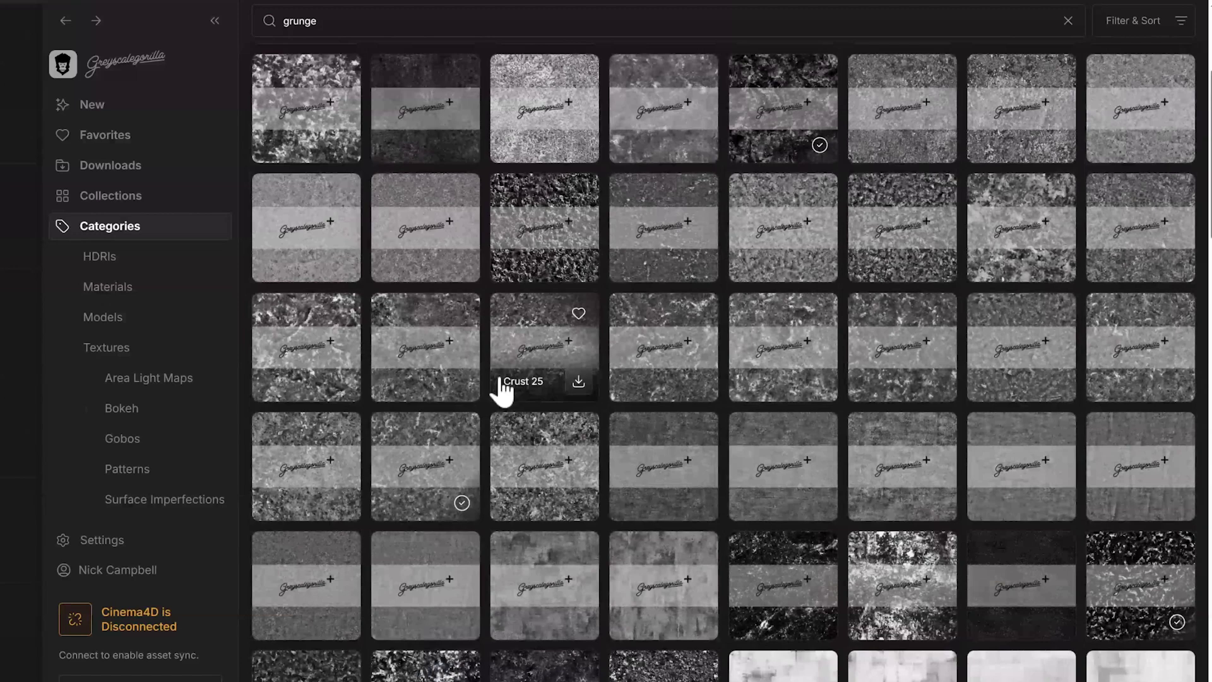
{"action": "left_click", "coordinate": [660, 332]}
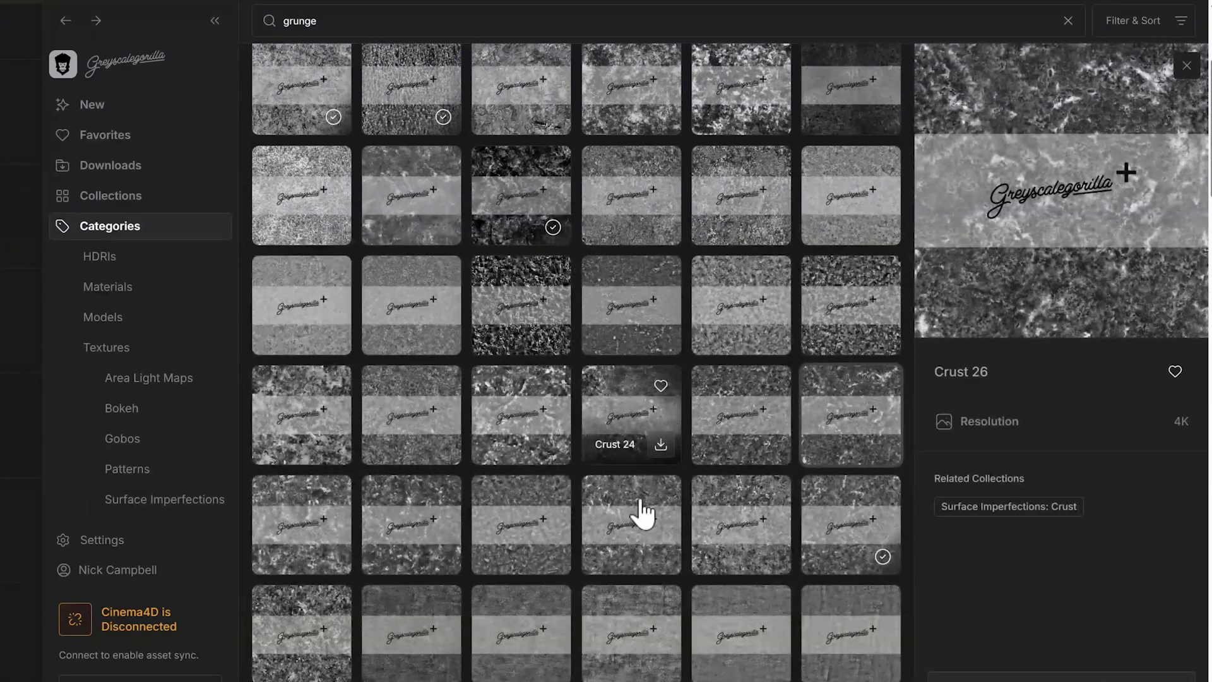
{"action": "left_click", "coordinate": [833, 515]}
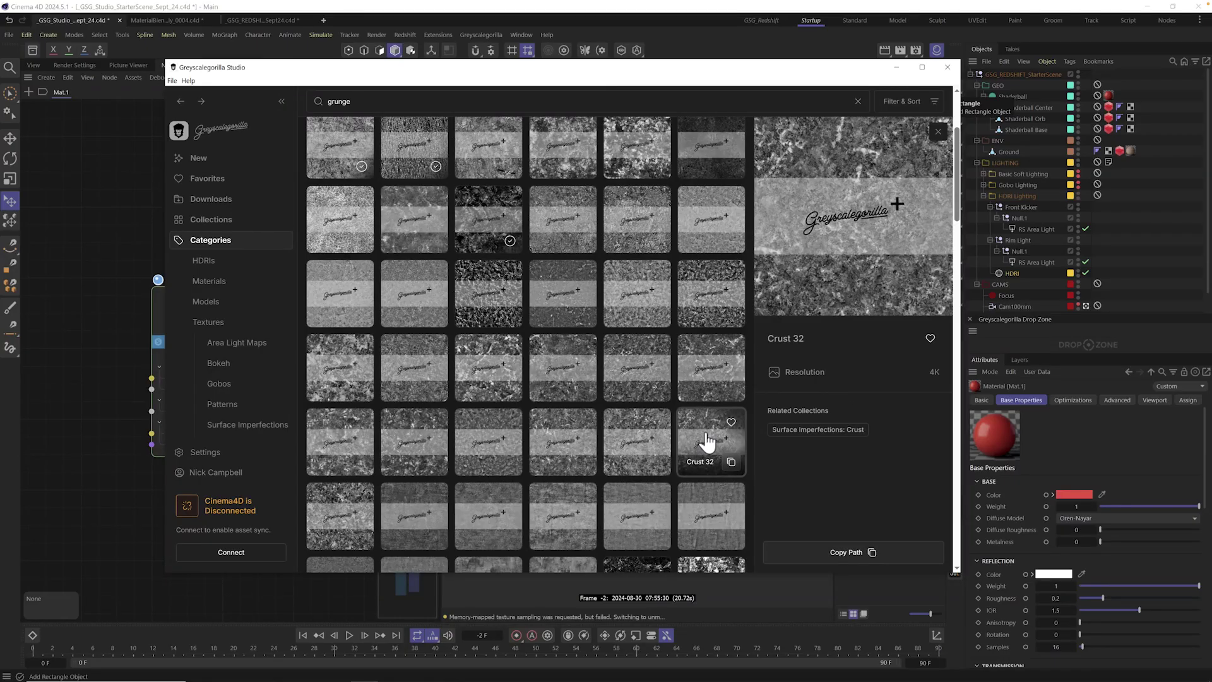
Drop Crust 32 into Mat.1's node graph as a Texture node without copying it to the project.
{"action": "left_click_drag", "start_coordinate": [41, 368], "coordinate": [85, 293]}
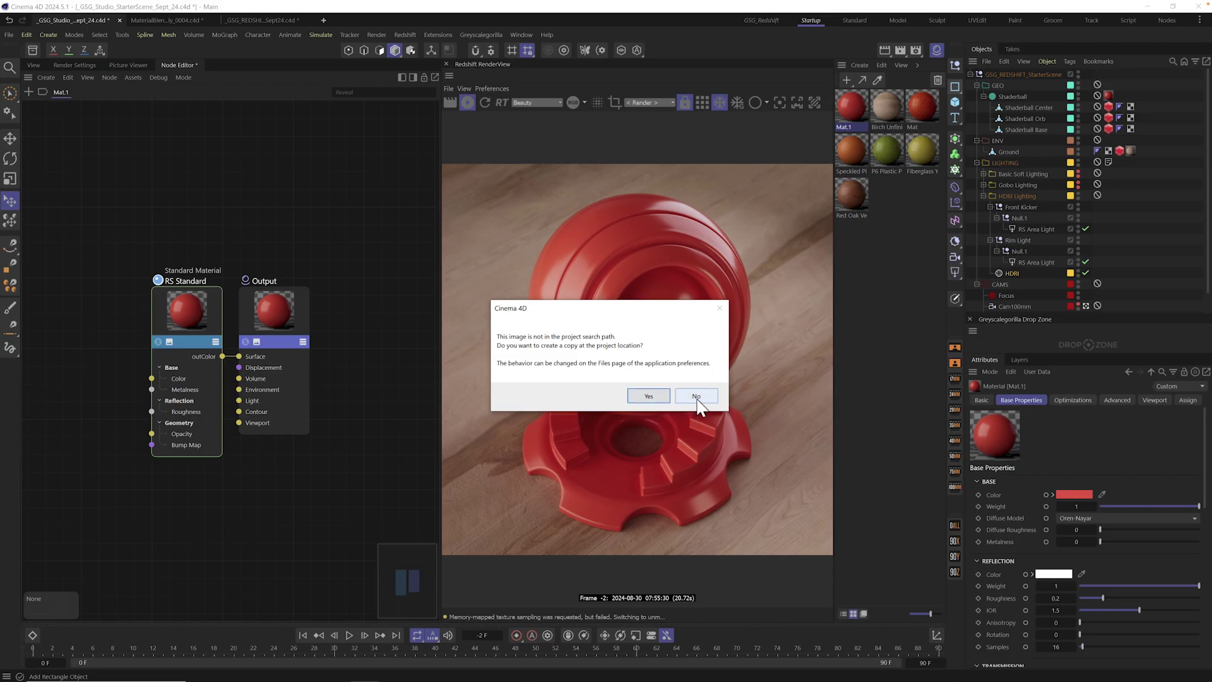
{"action": "left_click", "coordinate": [696, 396]}
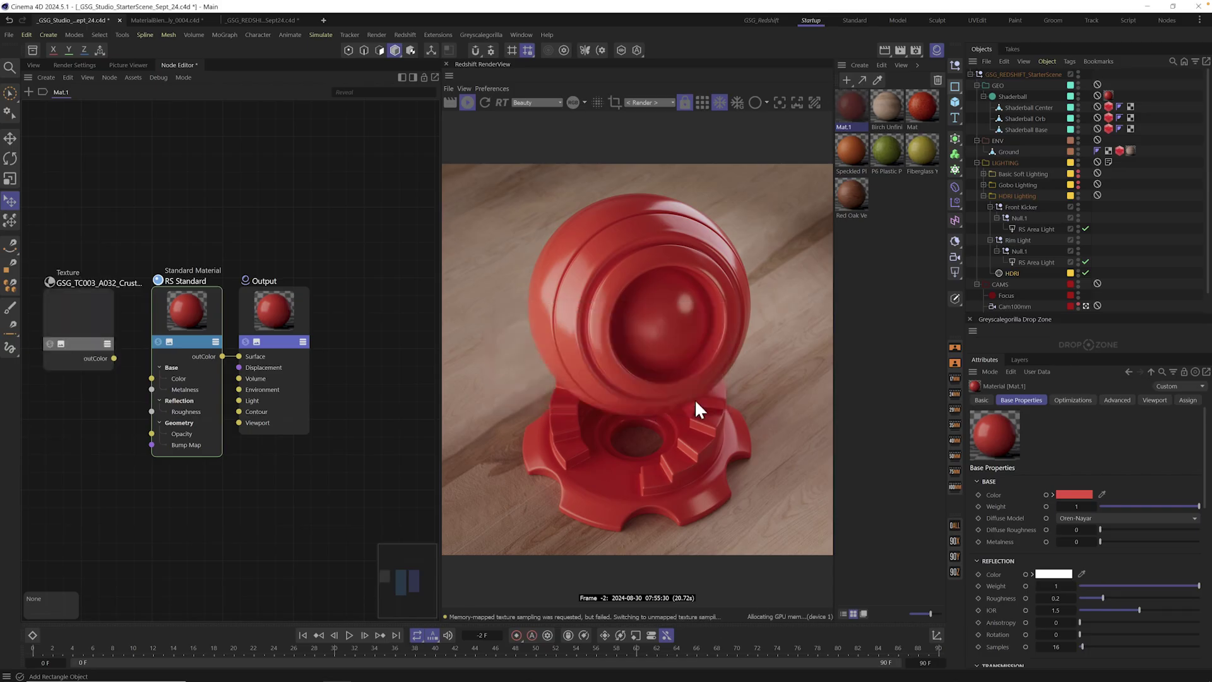
{"action": "left_click", "coordinate": [74, 315]}
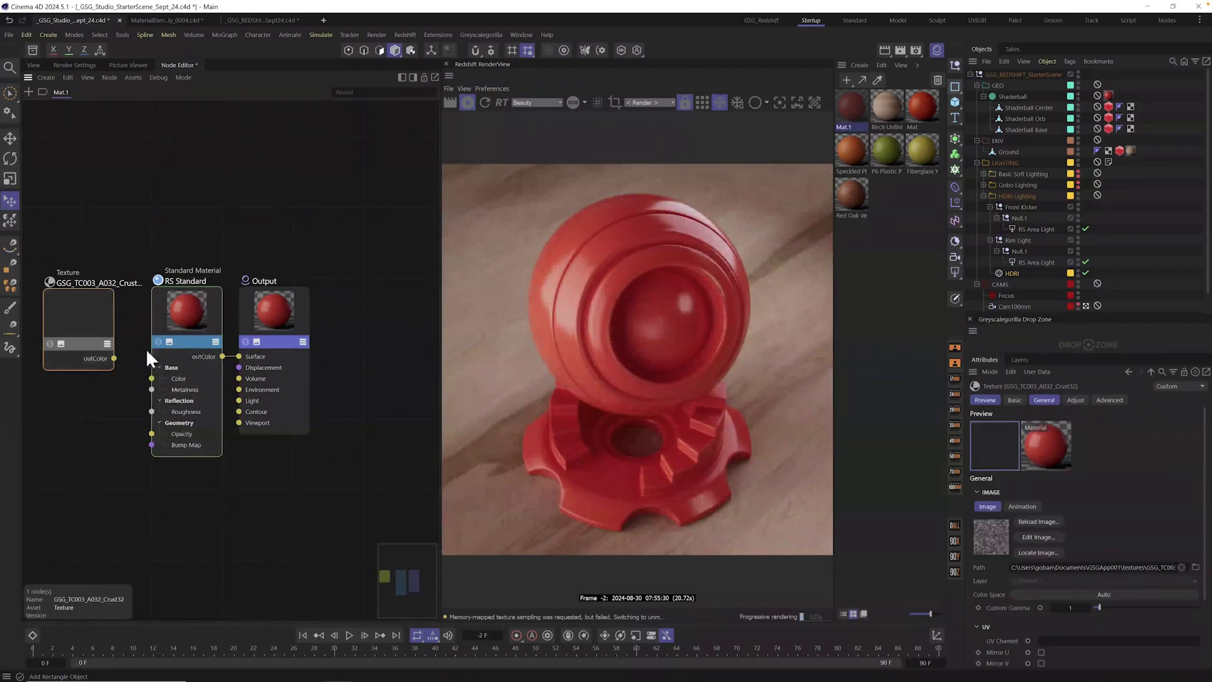
Wire the Crust texture's outColor into RS Standard Roughness and set a finer UV Remap Scale.
{"action": "mouse_move", "coordinate": [71, 309]}
{"action": "left_mouse_down"}
{"action": "mouse_move", "coordinate": [87, 307]}
{"action": "mouse_move", "coordinate": [77, 315]}
{"action": "left_mouse_up"}
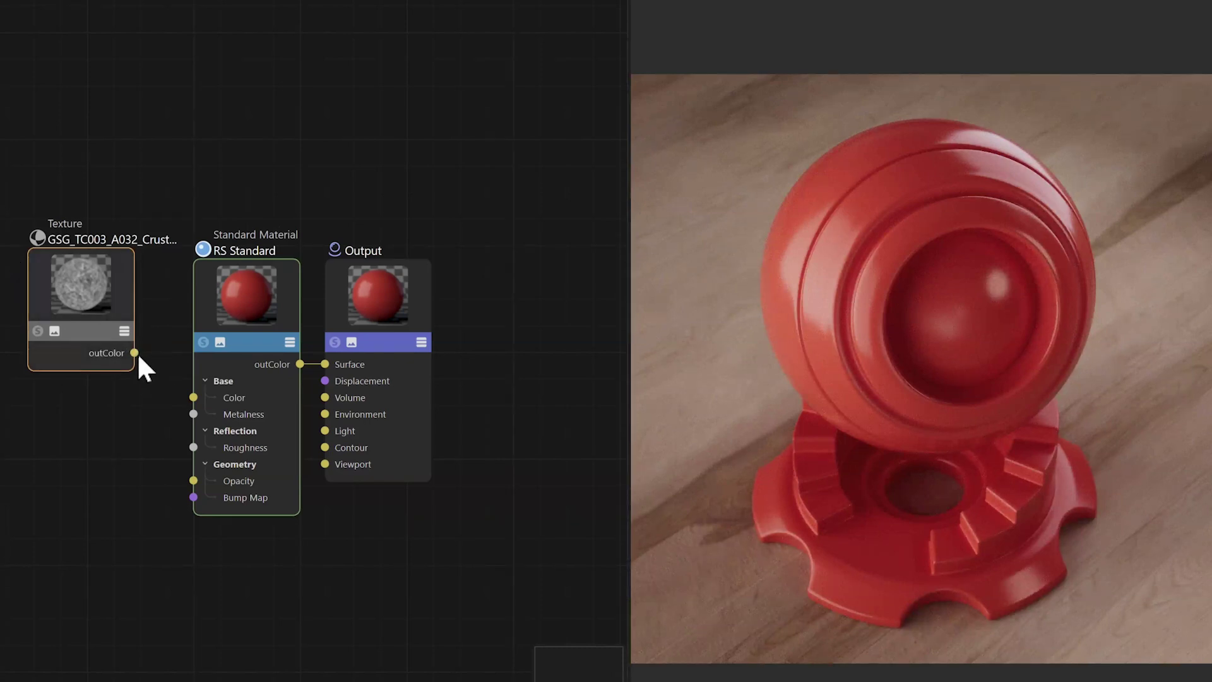
{"action": "left_click_drag", "start_coordinate": [135, 352], "coordinate": [193, 447]}
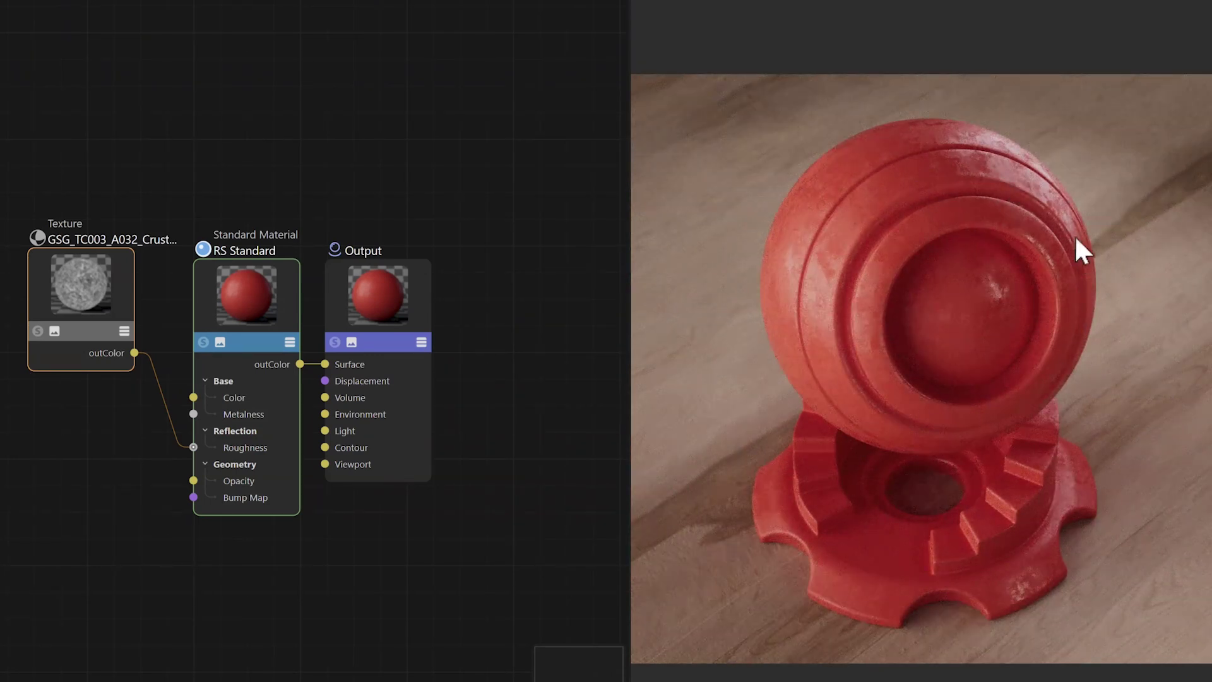
{"action": "left_click", "coordinate": [100, 335]}
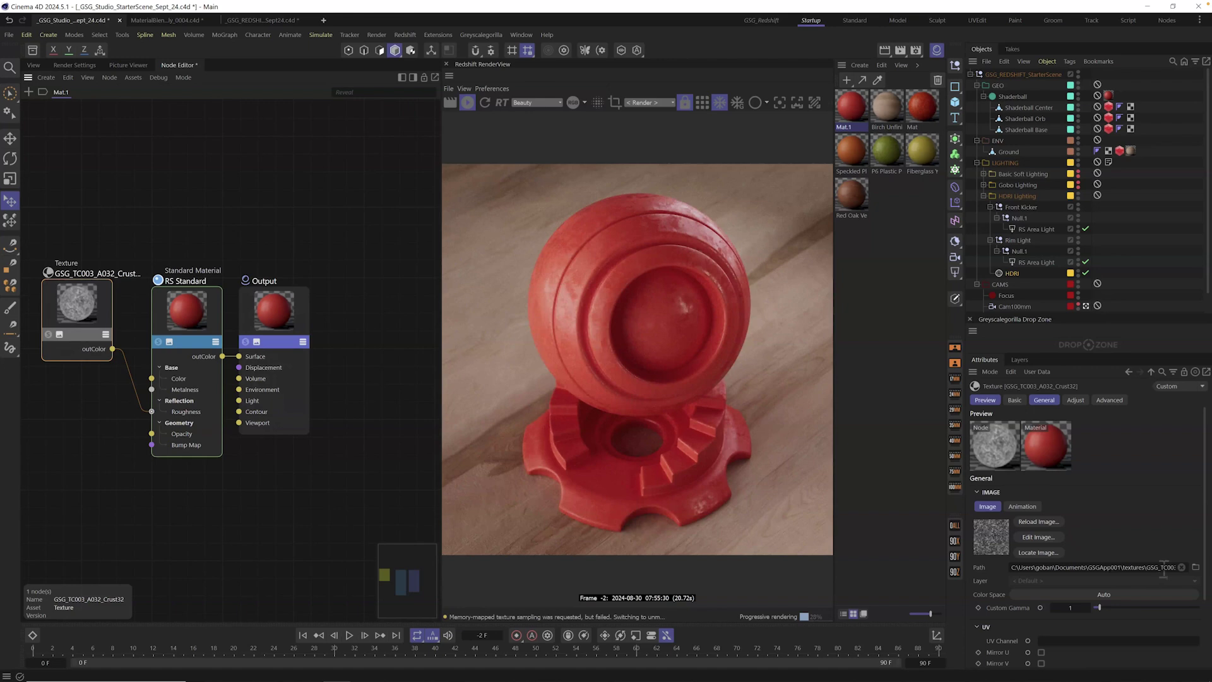
{"action": "scroll", "coordinate": [1199, 537], "scroll_direction": "down", "scroll_amount": 3}
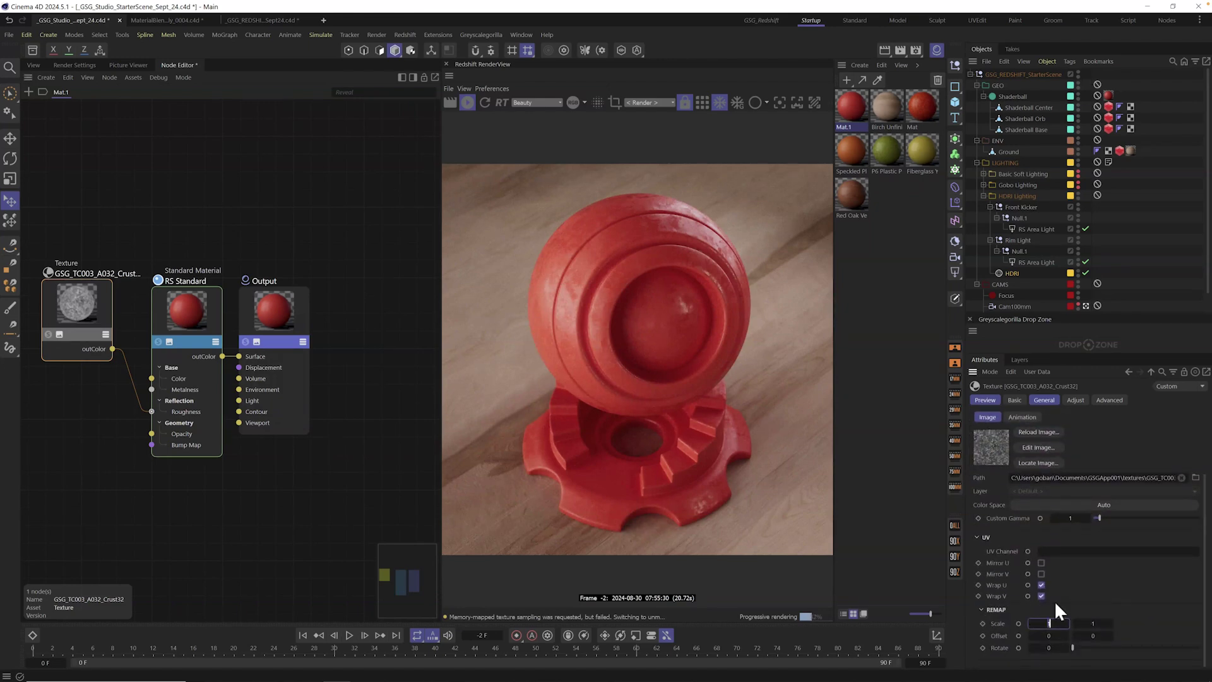
{"action": "key", "text": "Return"}
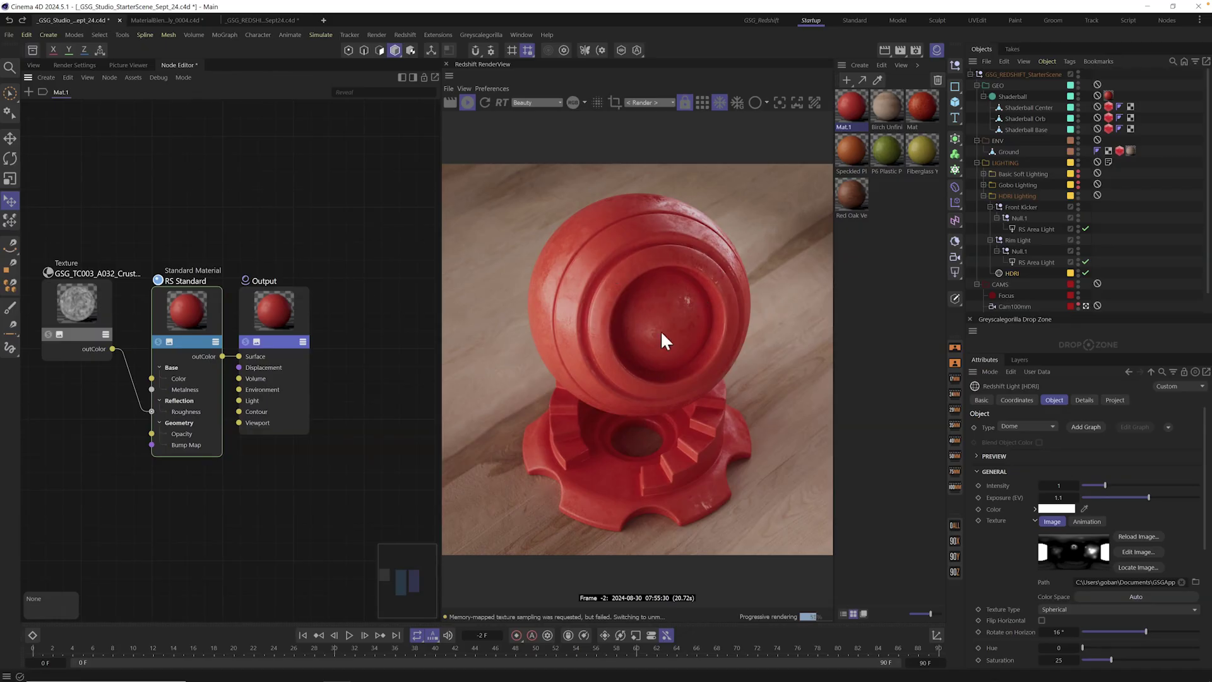
Add a Bump Map node and route Crust32 through it into RS Standard's bump input.
{"action": "left_click", "coordinate": [137, 199]}
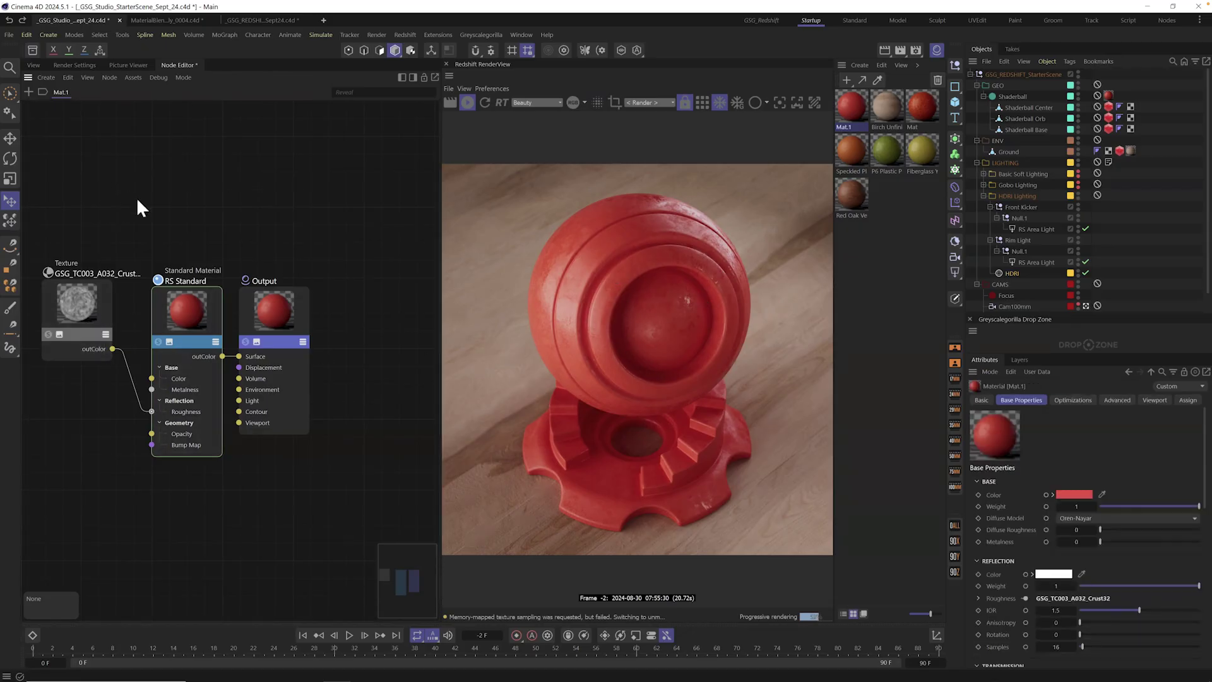
{"action": "double_click", "coordinate": [131, 191]}
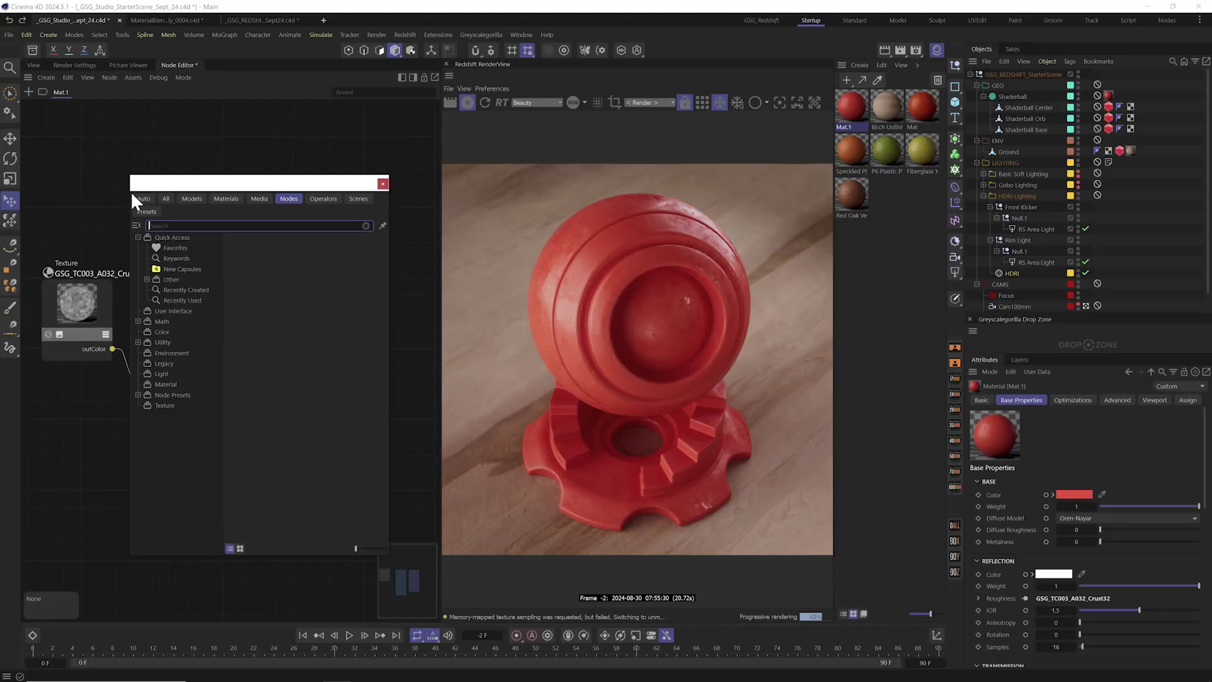
{"action": "type", "text": "bump"}
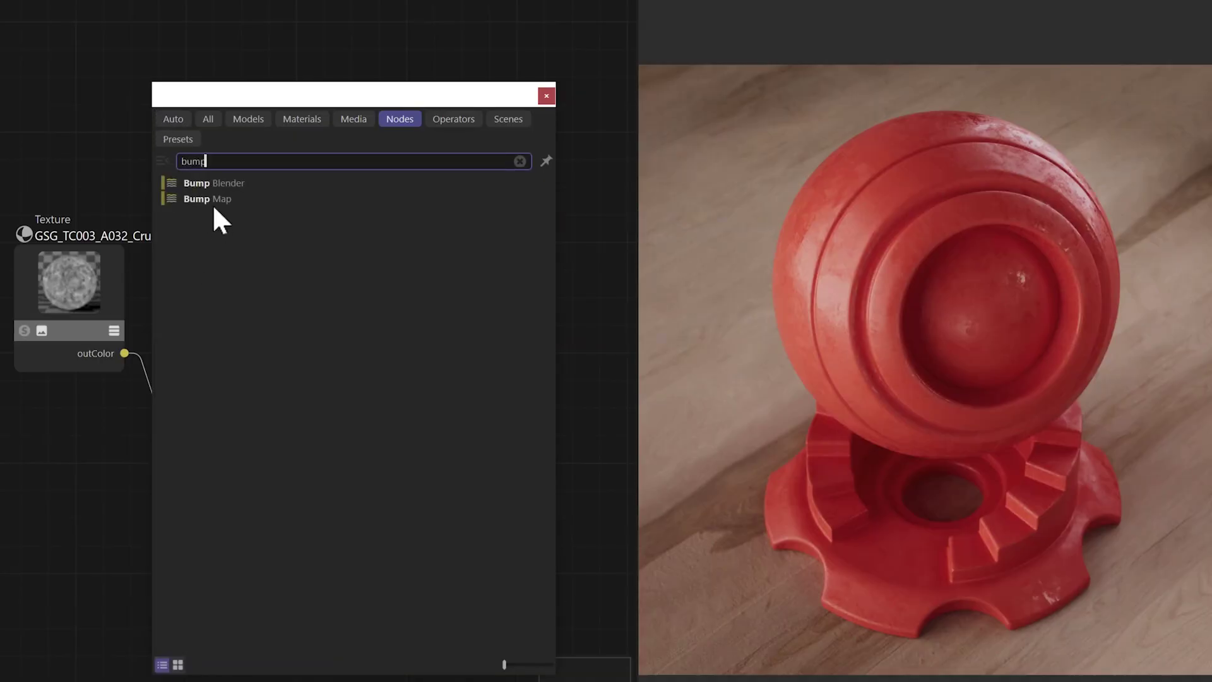
{"action": "left_click_drag", "start_coordinate": [213, 200], "coordinate": [101, 554]}
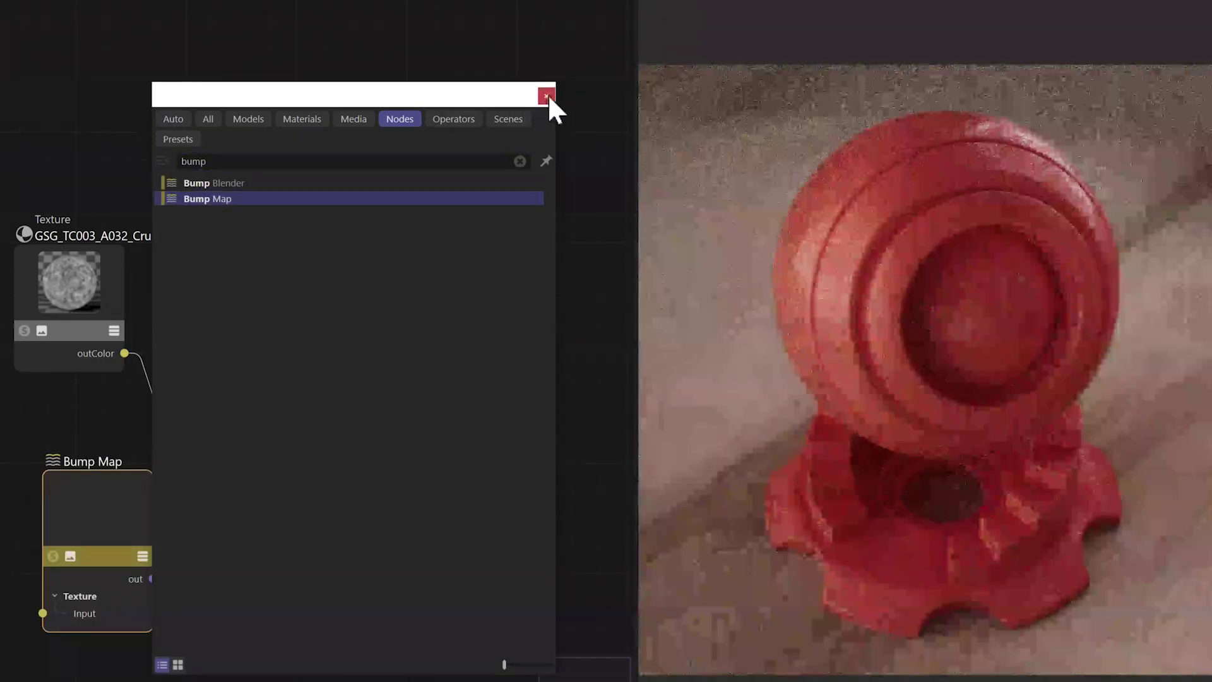
{"action": "left_click", "coordinate": [546, 96]}
{"action": "left_click_drag", "start_coordinate": [124, 354], "coordinate": [42, 613]}
{"action": "left_click_drag", "start_coordinate": [153, 578], "coordinate": [186, 502]}
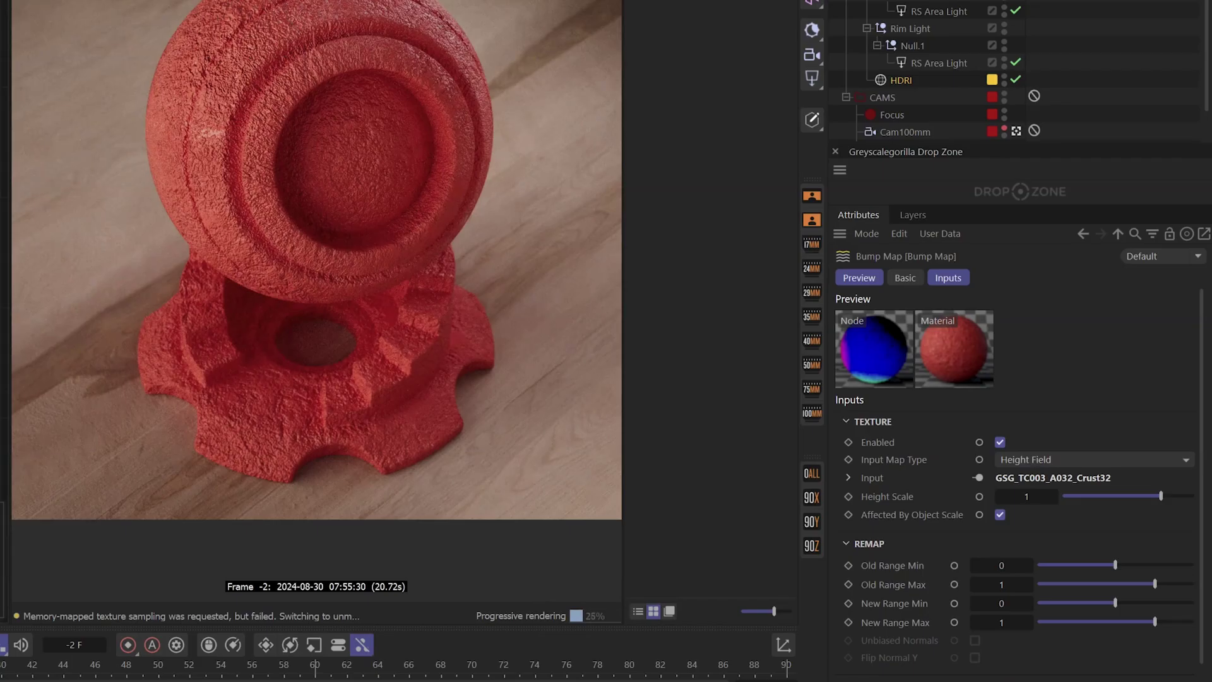
Try Bump Map Height Scale values 0.1 and 0.2, settling on 0.15.
{"action": "double_click", "coordinate": [1024, 496]}
{"action": "type", "text": "."}
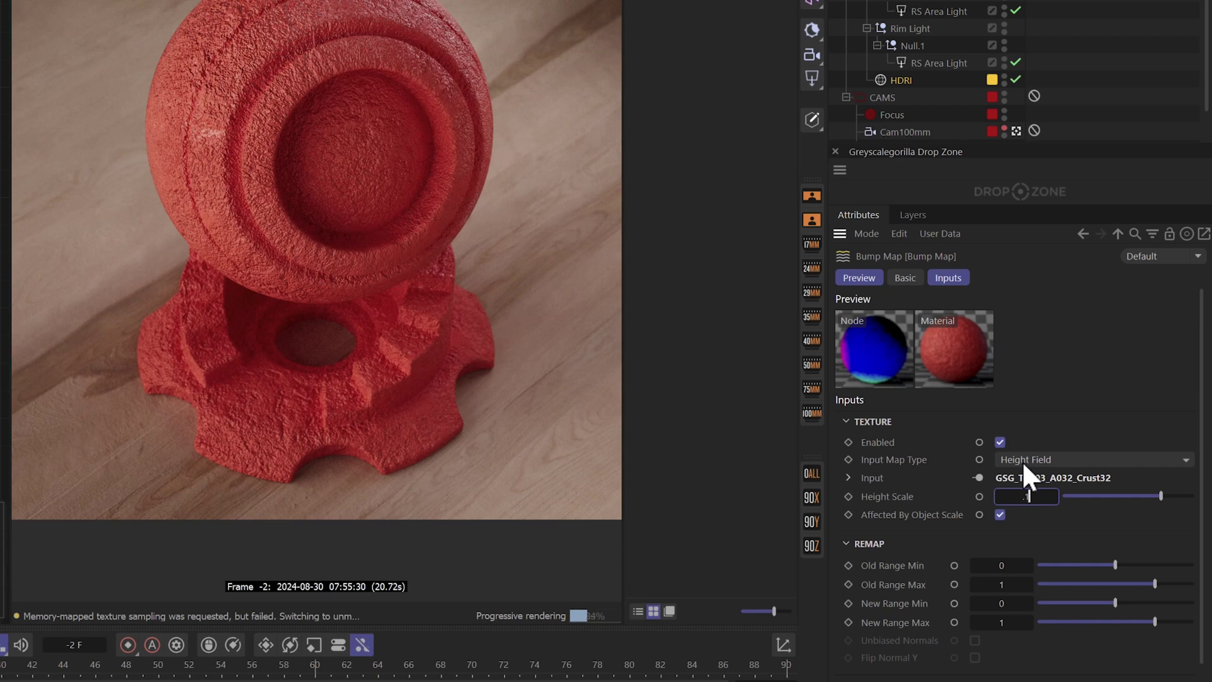
{"action": "type", "text": "1"}
{"action": "key", "text": "Return"}
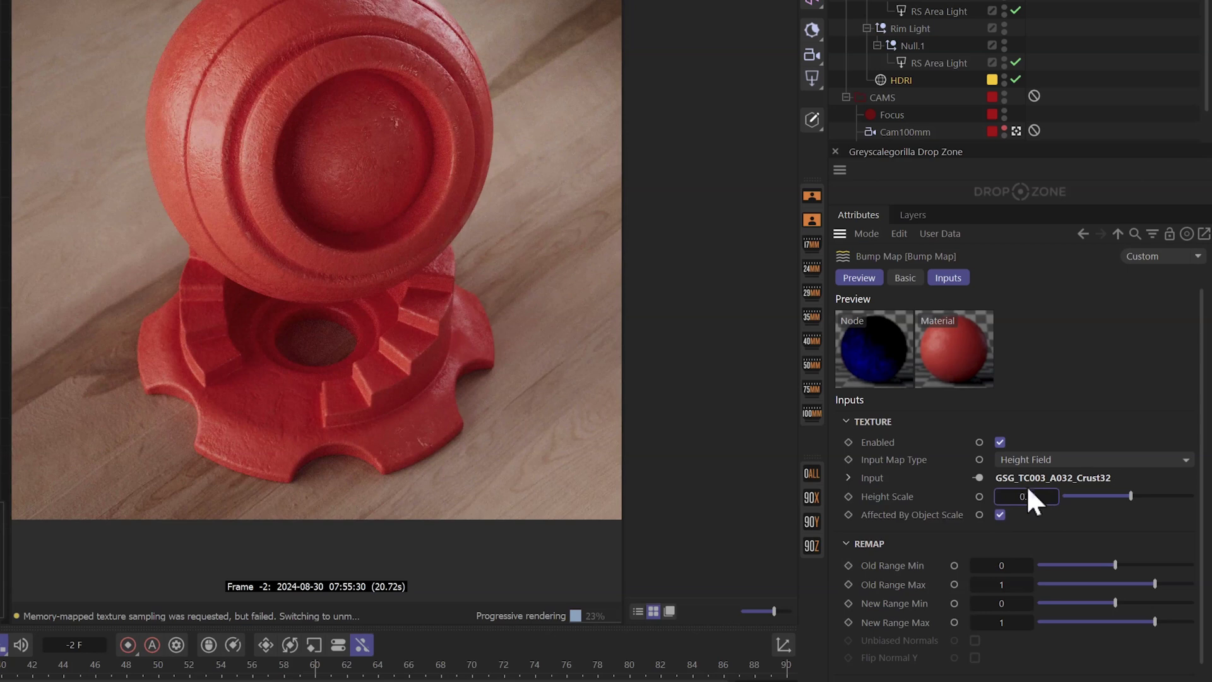
{"action": "type", "text": "2"}
{"action": "key", "text": "Return"}
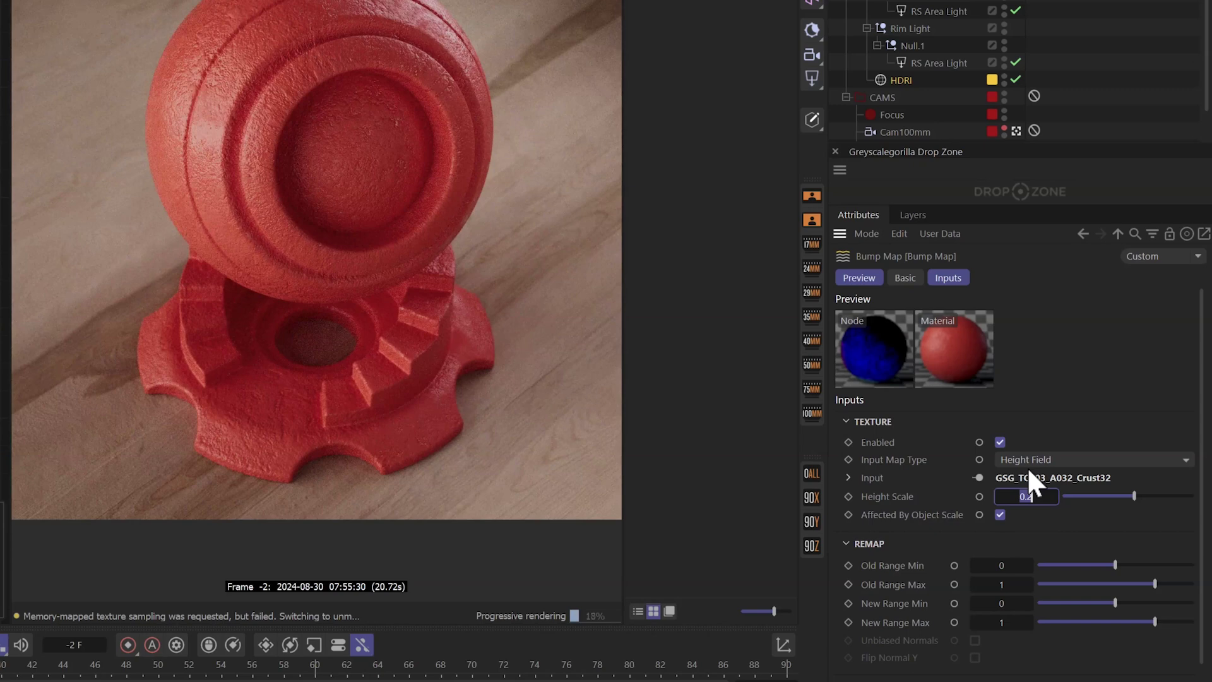
{"action": "type", "text": ".15"}
{"action": "key", "text": "Return"}
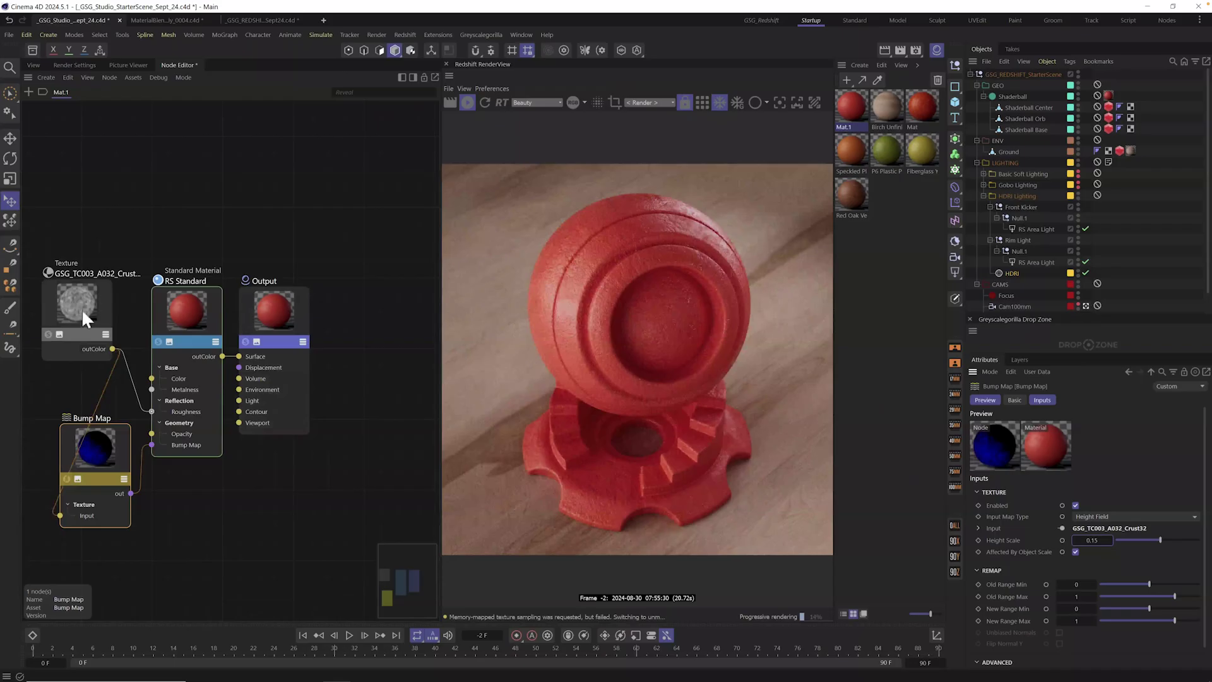
{"action": "left_click_drag", "start_coordinate": [83, 310], "coordinate": [66, 288]}
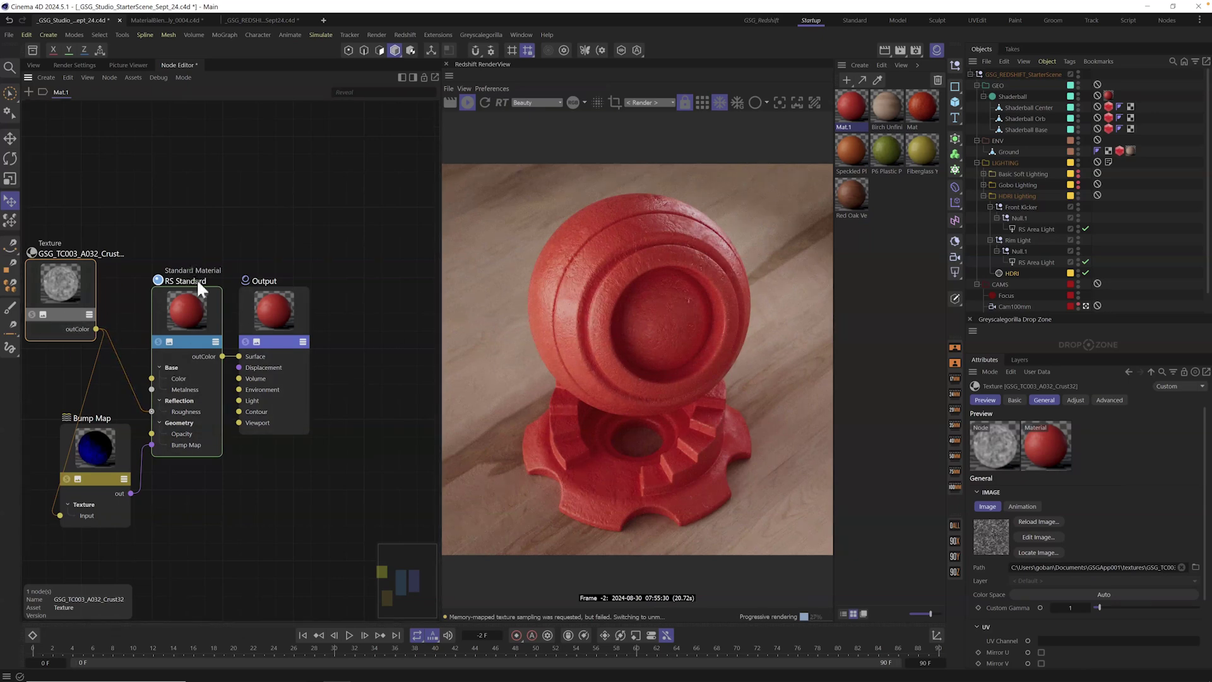
Add an unwired Displacement node to Mat.1's graph below the shifted RS Standard and Output nodes.
{"action": "left_click_drag", "start_coordinate": [211, 346], "coordinate": [275, 312]}
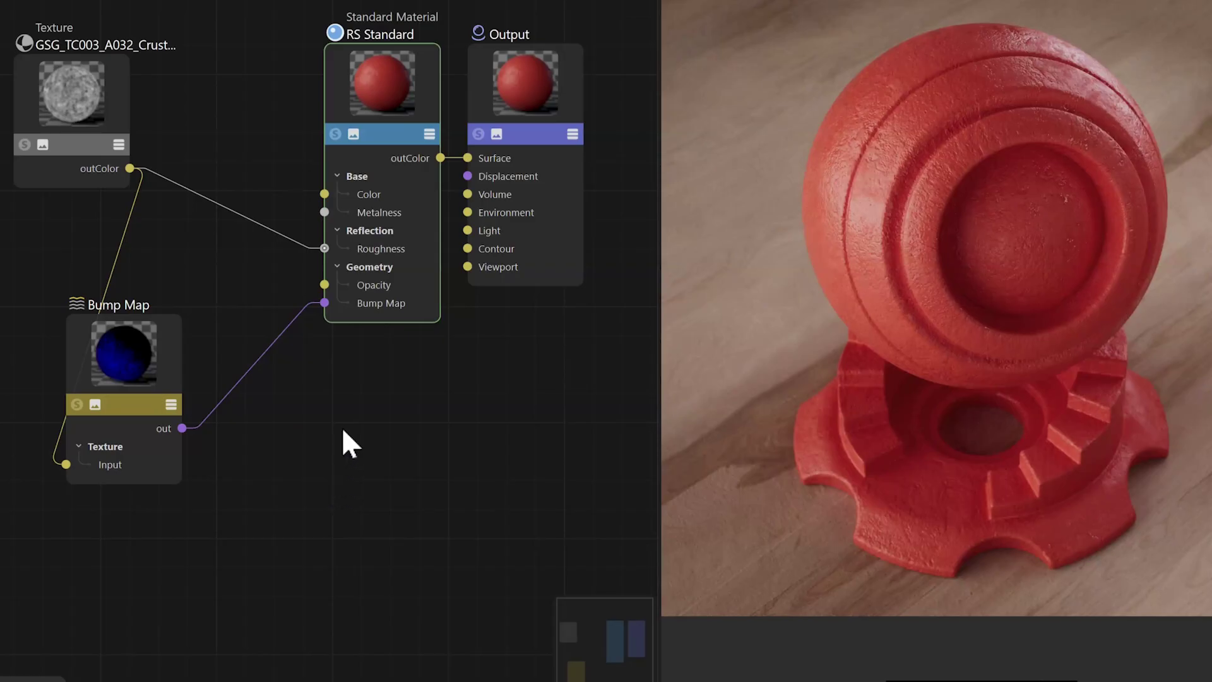
{"action": "key", "text": "shift+c"}
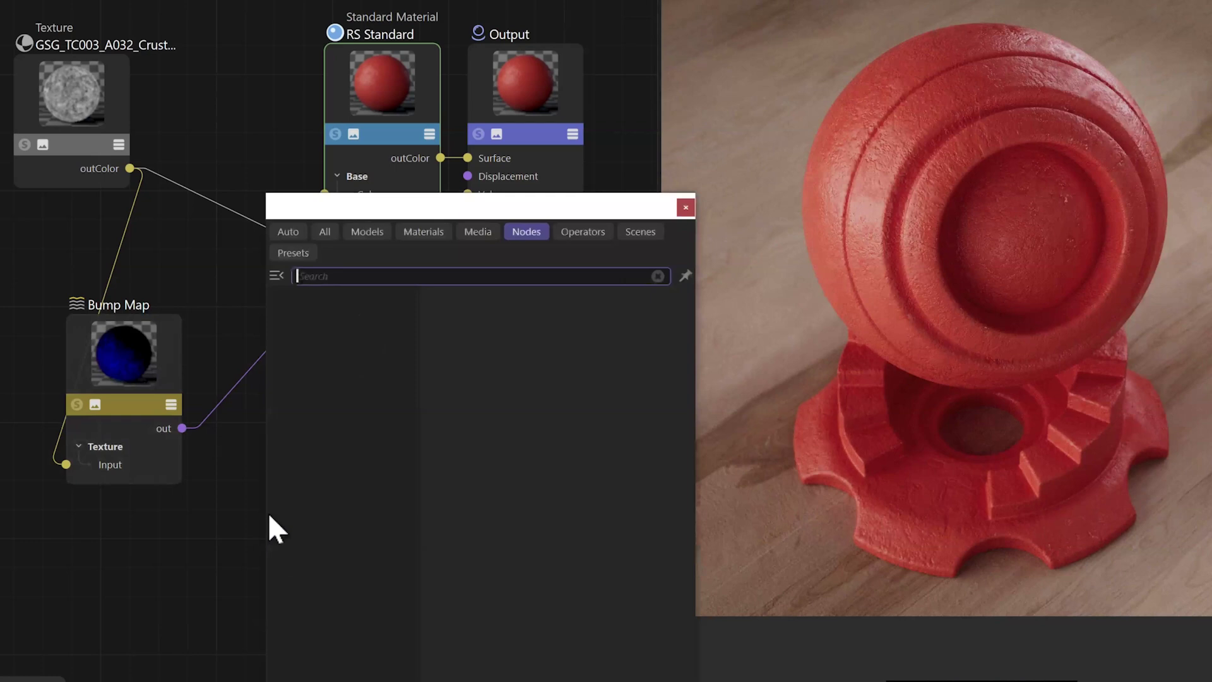
{"action": "type", "text": "dis"}
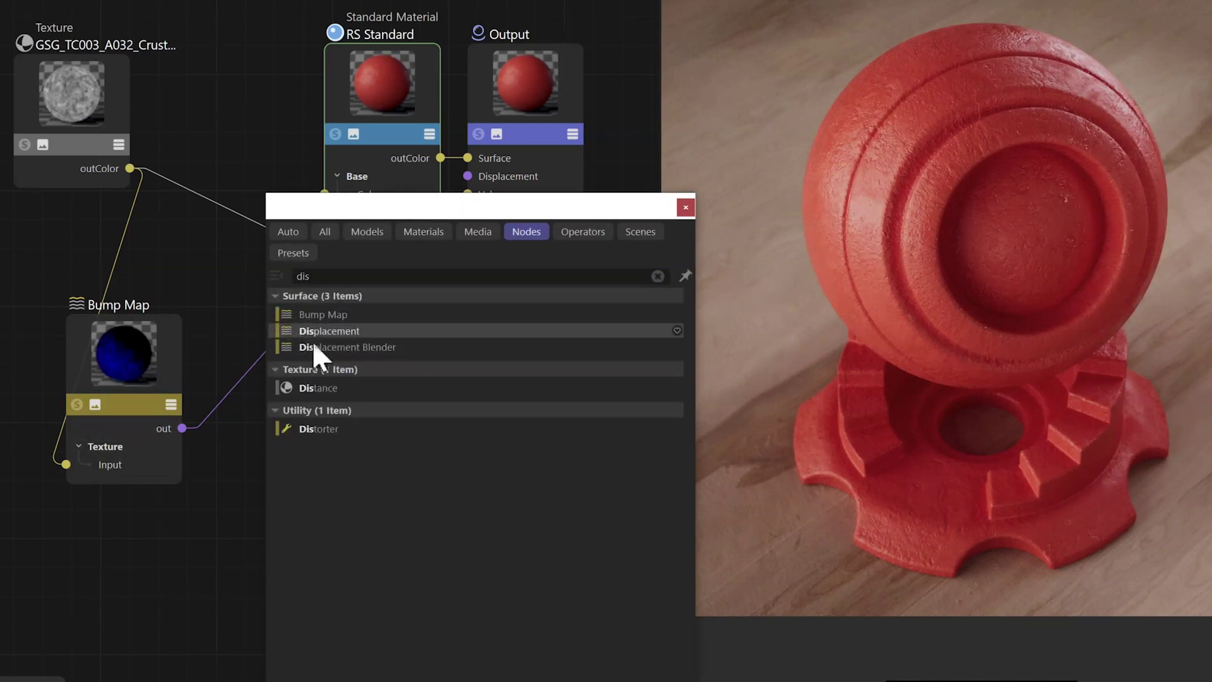
{"action": "double_click", "coordinate": [312, 335]}
{"action": "left_click", "coordinate": [686, 207]}
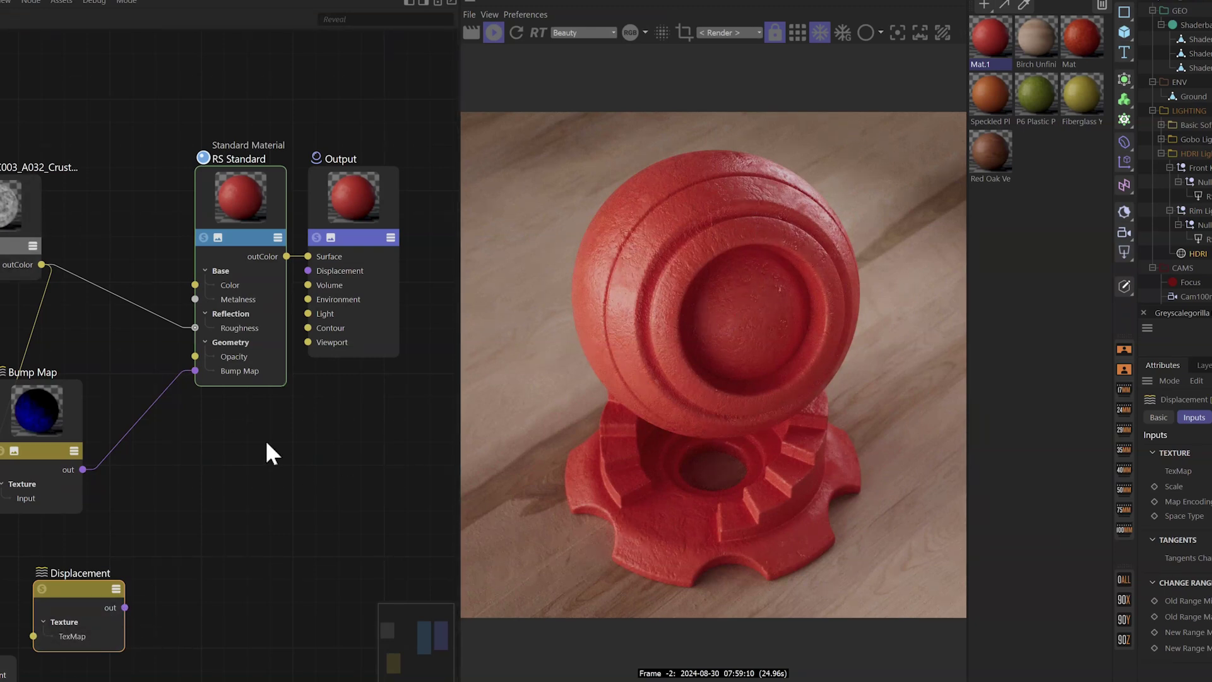
{"action": "left_click_drag", "start_coordinate": [73, 588], "coordinate": [77, 576]}
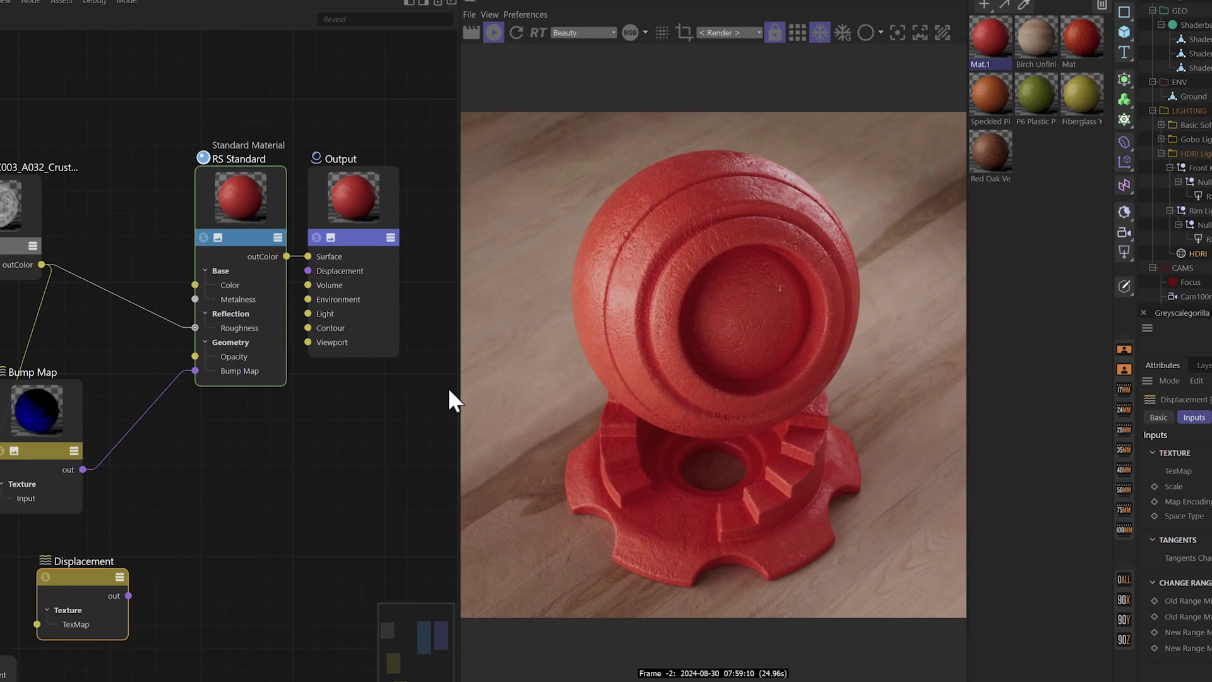
{"action": "key", "text": "alt+Tab"}
Find Memphis 1 in Studio's Patterns: MSMC collection and drag it into the Node Editor.
{"action": "left_click", "coordinate": [833, 347]}
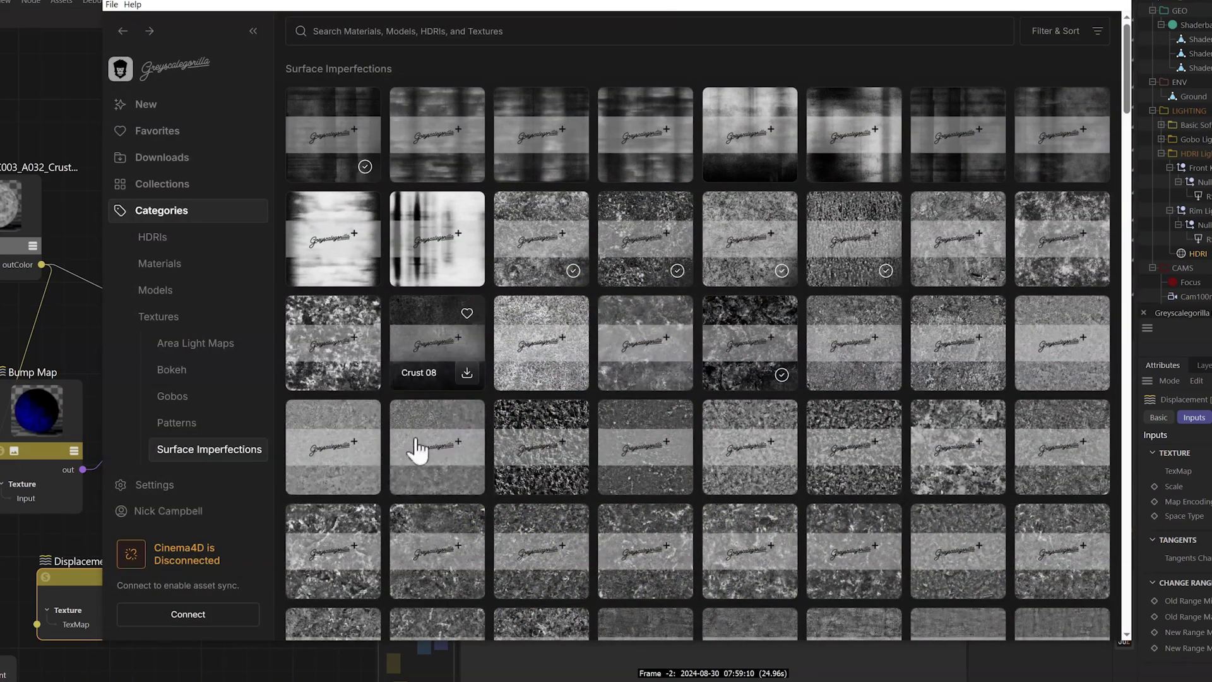
{"action": "left_click", "coordinate": [208, 423]}
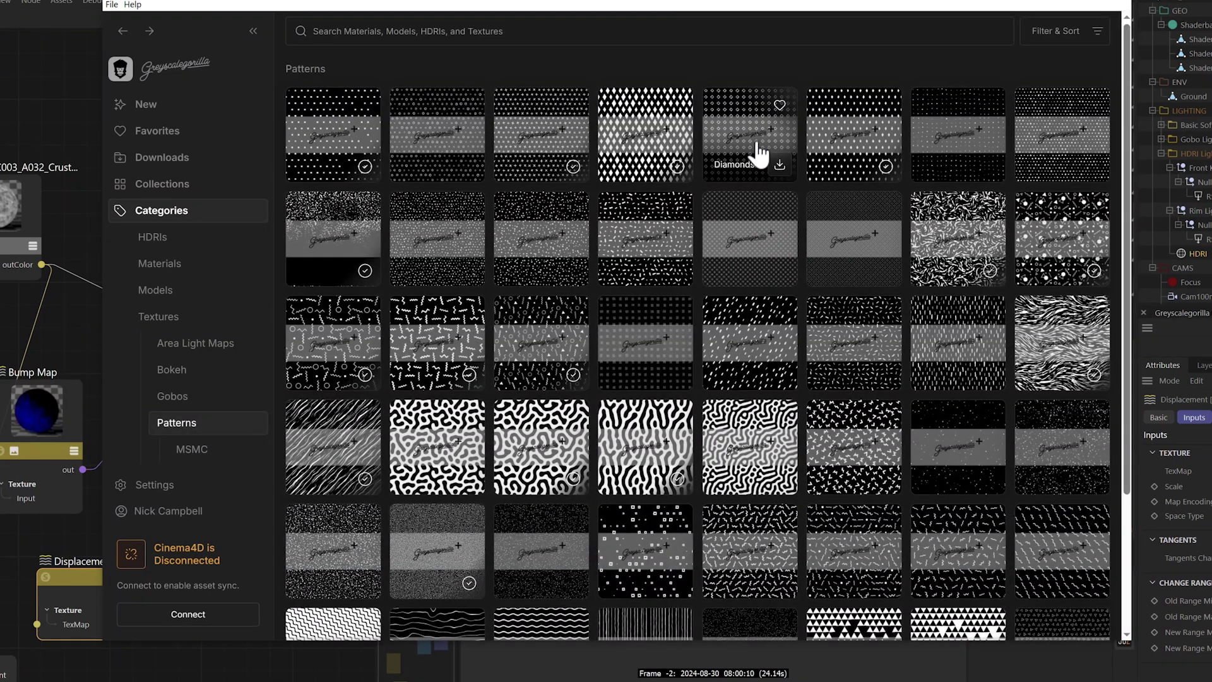
{"action": "left_click", "coordinate": [759, 152]}
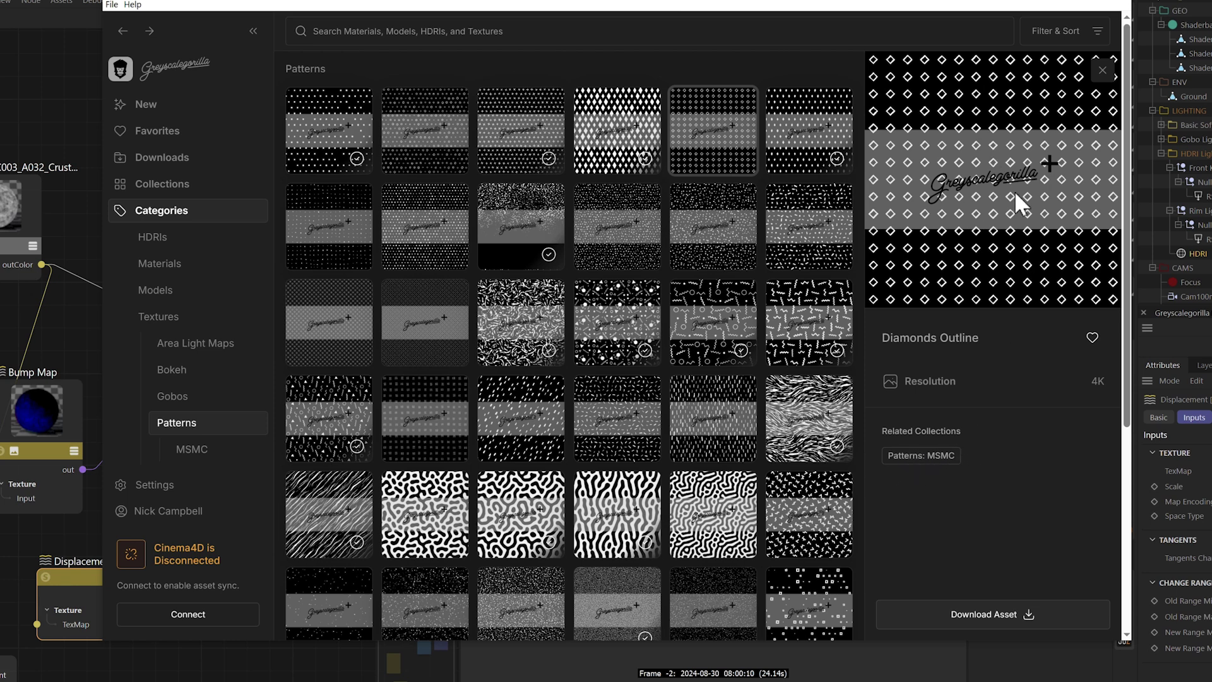
{"action": "left_click", "coordinate": [913, 457]}
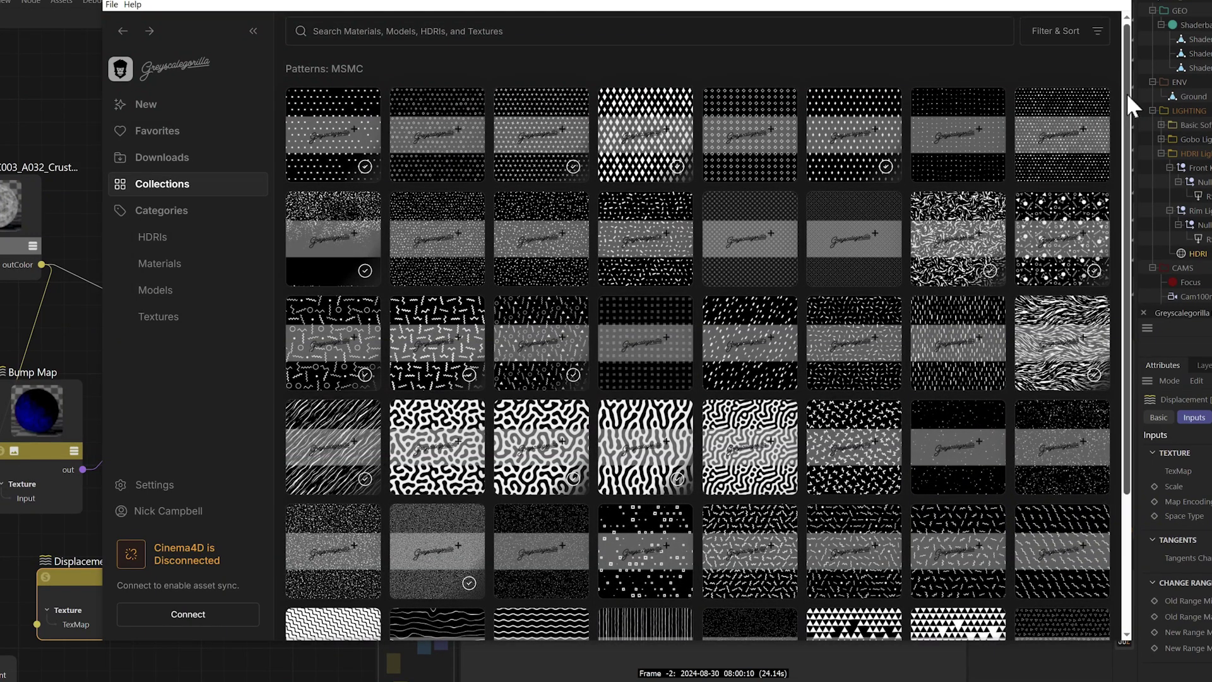
{"action": "left_click_drag", "start_coordinate": [1126, 92], "coordinate": [1120, 206]}
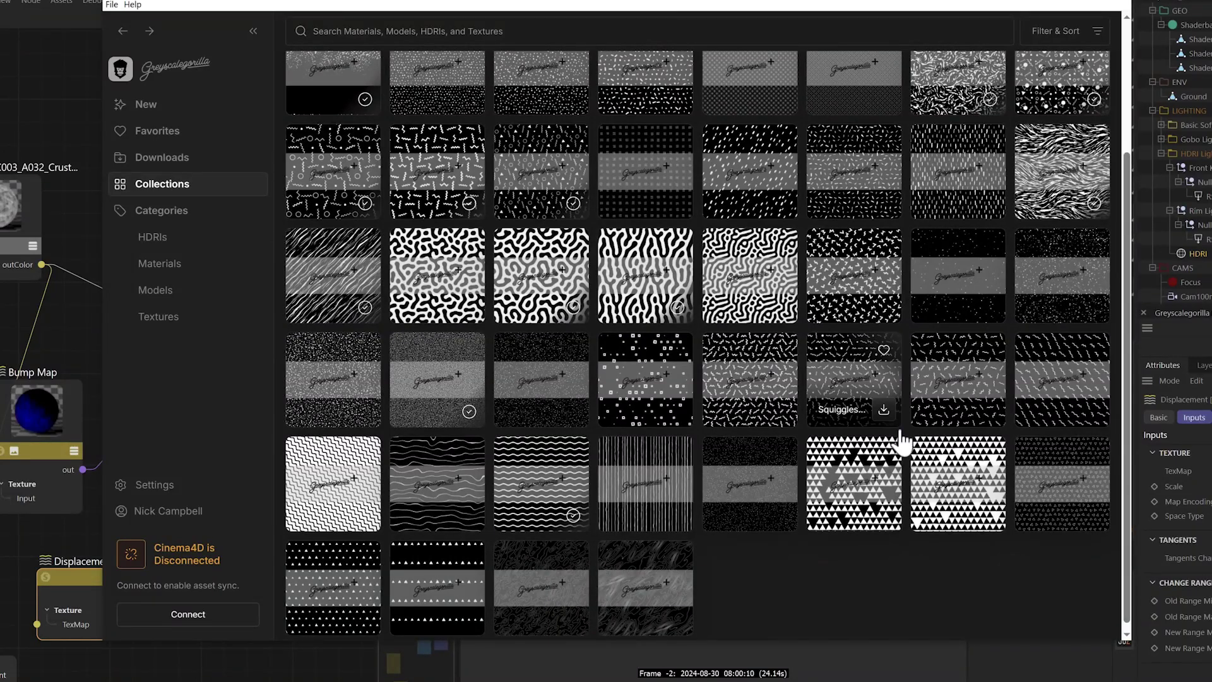
{"action": "left_click_drag", "start_coordinate": [1128, 259], "coordinate": [1129, 96]}
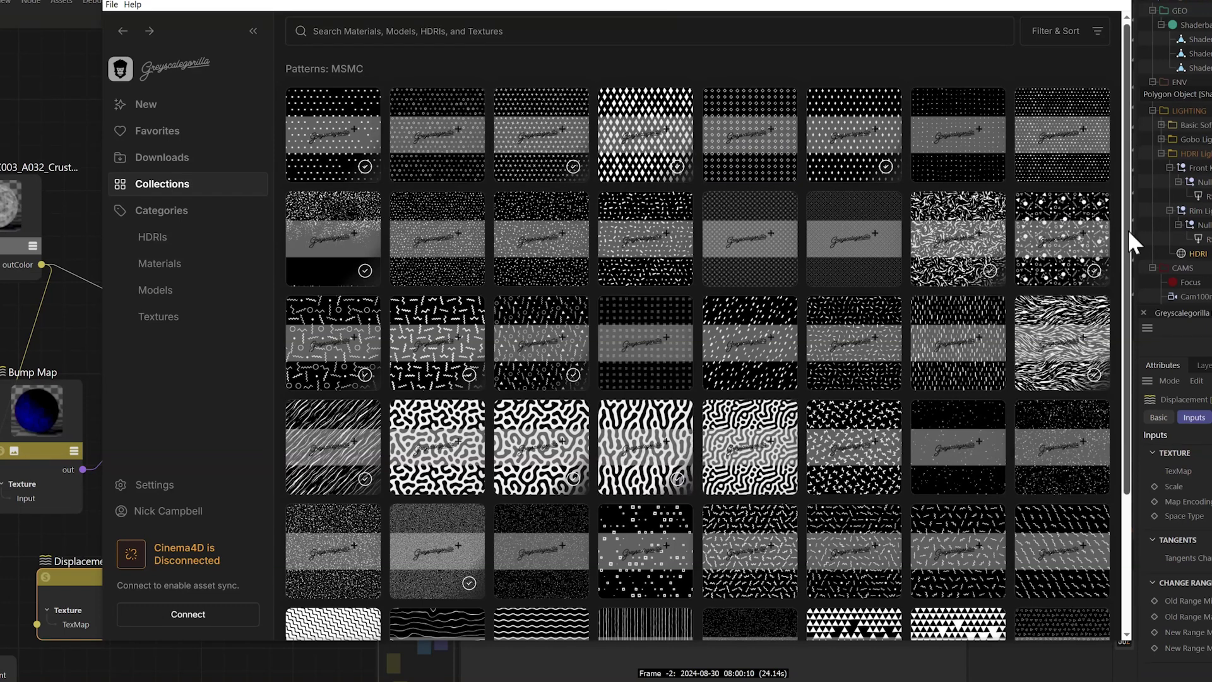
{"action": "left_click_drag", "start_coordinate": [1055, 225], "coordinate": [2, 326]}
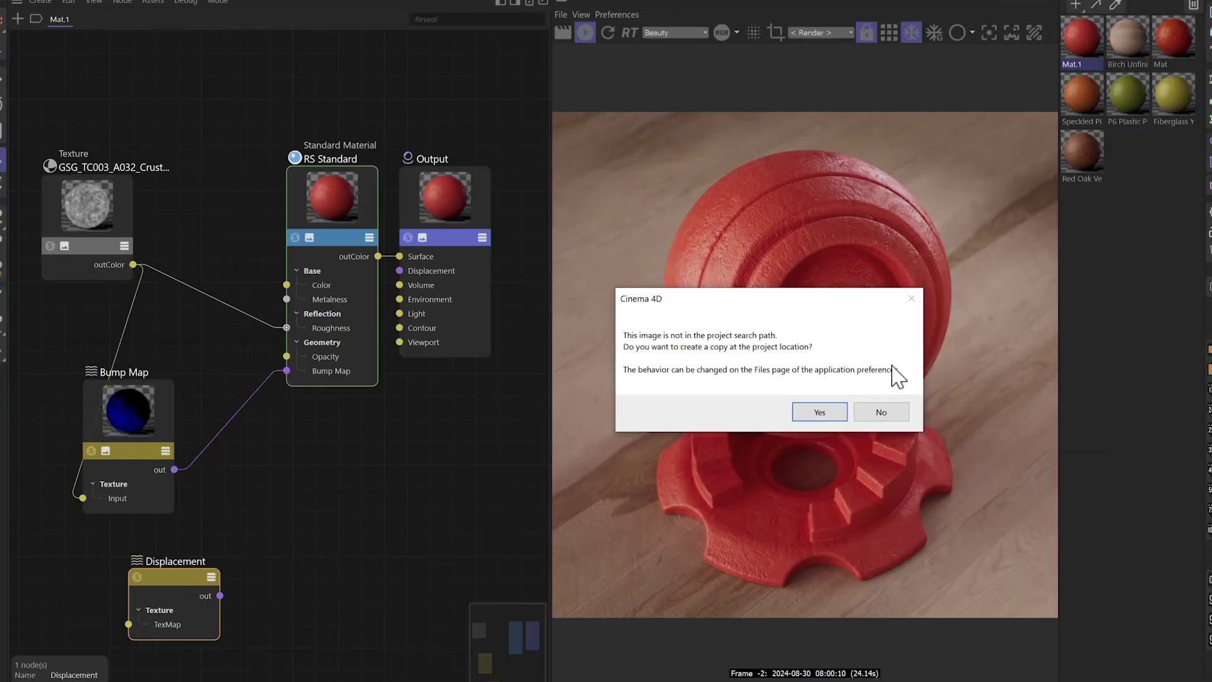
Decline copying the image, then wire Memphis 1 through a Displacement node into Mat.1's output displacement.
{"action": "left_click", "coordinate": [882, 412]}
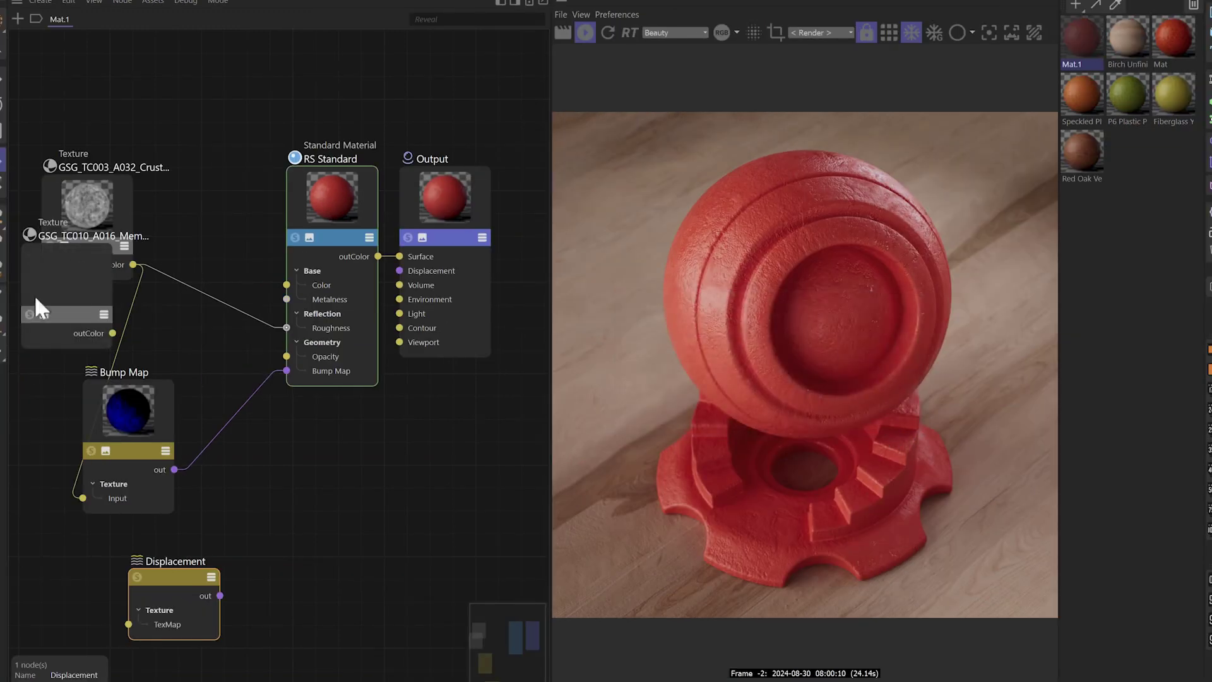
{"action": "left_click_drag", "start_coordinate": [34, 295], "coordinate": [20, 327]}
{"action": "left_click_drag", "start_coordinate": [97, 366], "coordinate": [130, 622]}
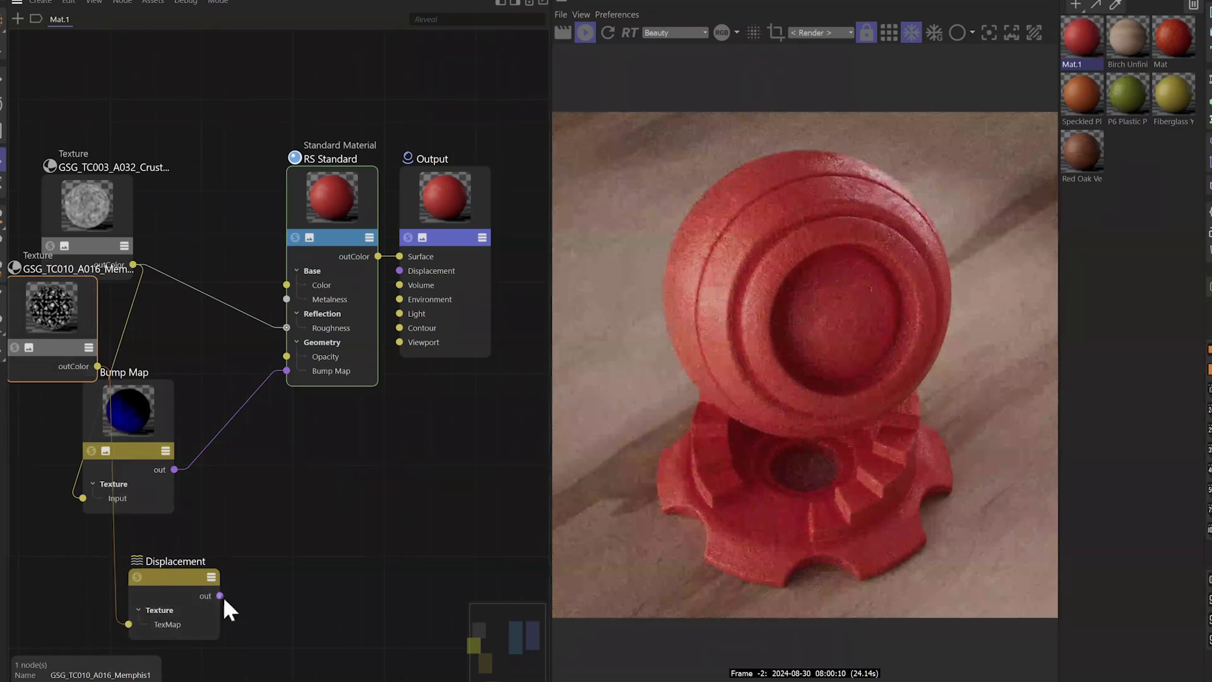
{"action": "left_click_drag", "start_coordinate": [219, 595], "coordinate": [400, 271]}
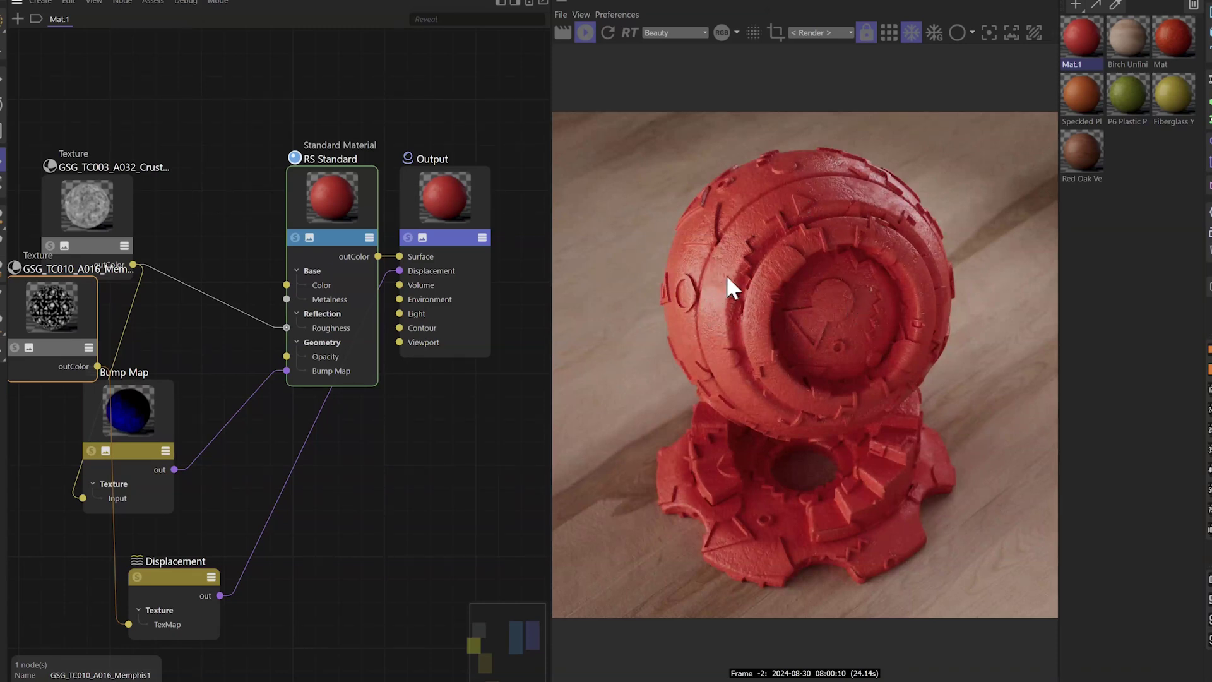
Set the Displacement node's Scale to -1 so the pattern carves inward.
{"action": "left_click", "coordinate": [182, 570]}
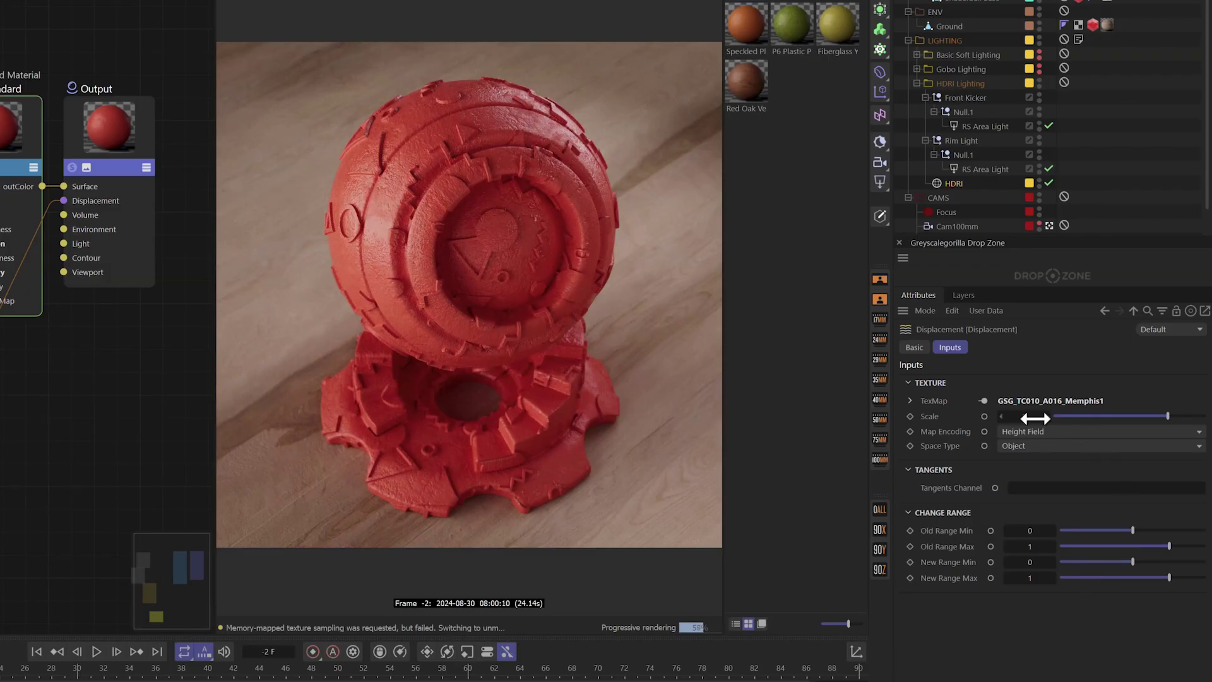
{"action": "left_click", "coordinate": [1035, 418]}
{"action": "type", "text": "-1"}
{"action": "key", "text": "Return"}
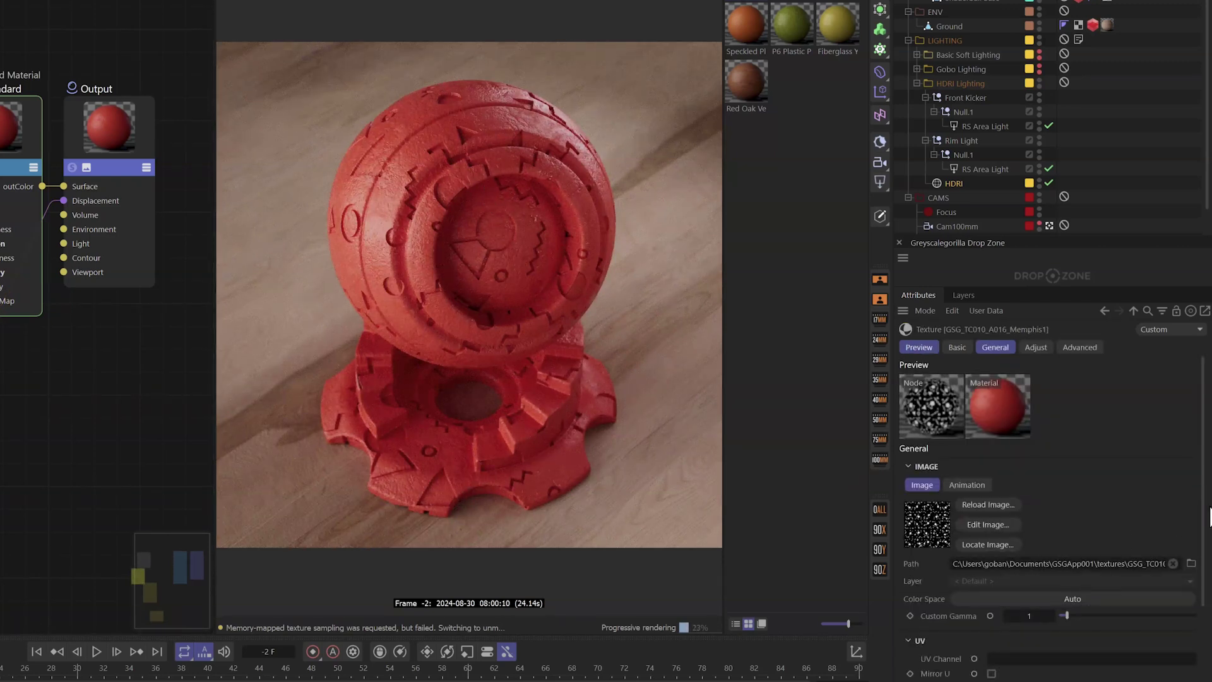
Set the Memphis 1 texture's UV Remap Scale X and Y to 2.
{"action": "scroll", "coordinate": [1006, 574], "scroll_direction": "down", "scroll_amount": 3}
{"action": "left_click", "coordinate": [1001, 636]}
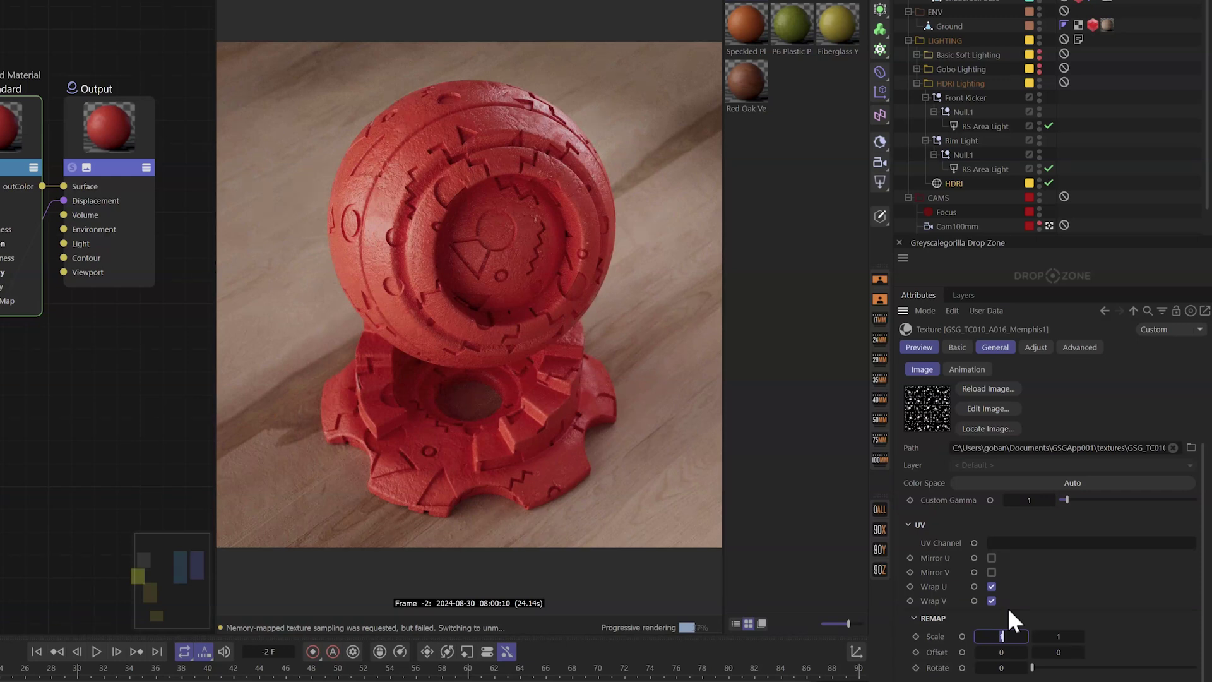
{"action": "type", "text": "2"}
{"action": "key", "text": "Tab"}
{"action": "type", "text": "2"}
{"action": "key", "text": "Tab"}
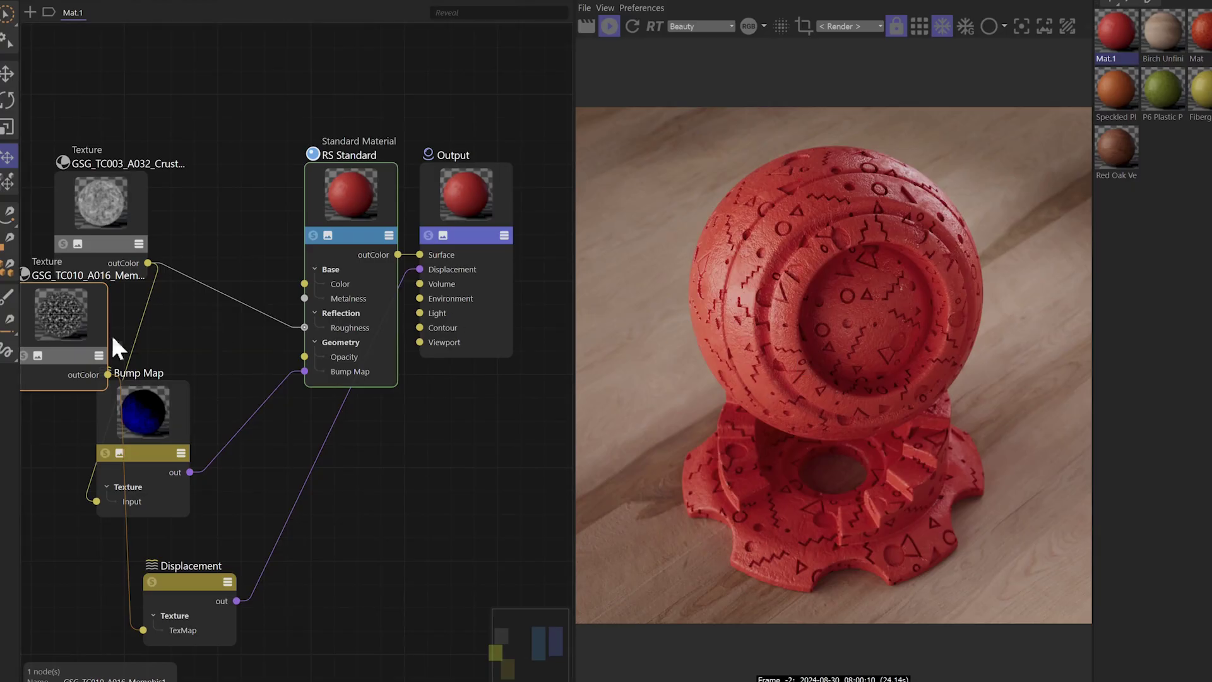
Connect Memphis 1 to RS Standard's base Color and add a Ramp node found by searching 'ramp'.
{"action": "left_click_drag", "start_coordinate": [77, 320], "coordinate": [93, 73]}
{"action": "left_click_drag", "start_coordinate": [121, 135], "coordinate": [303, 283]}
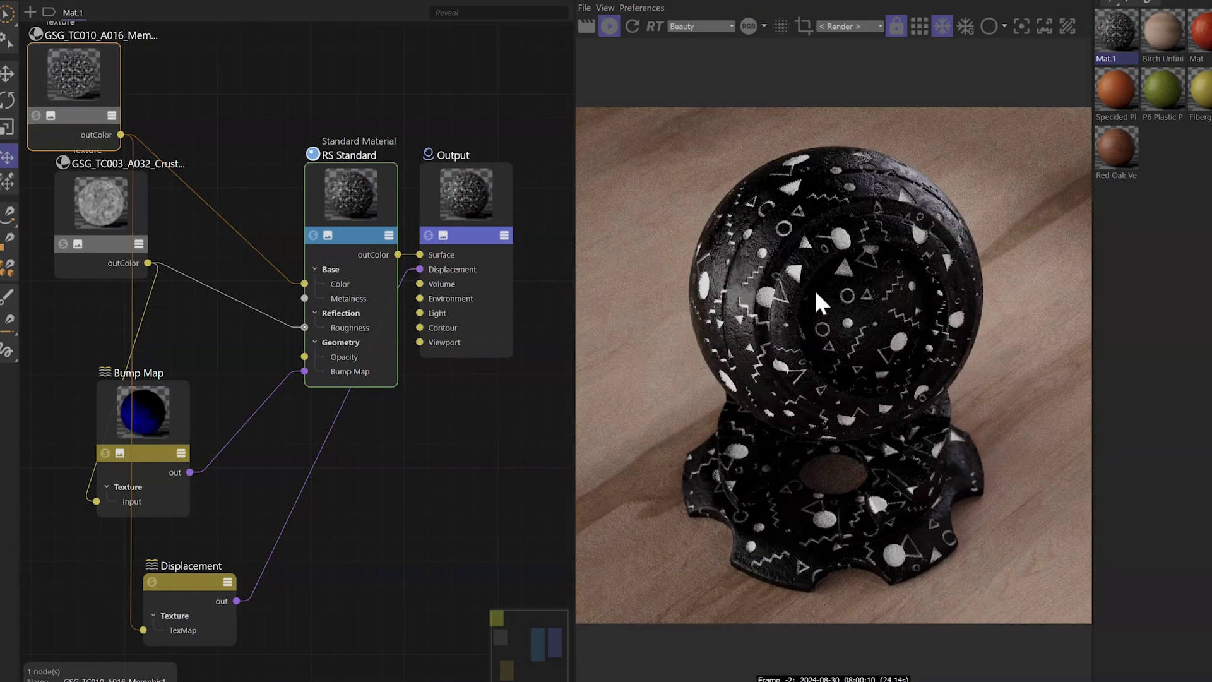
{"action": "double_click", "coordinate": [240, 64]}
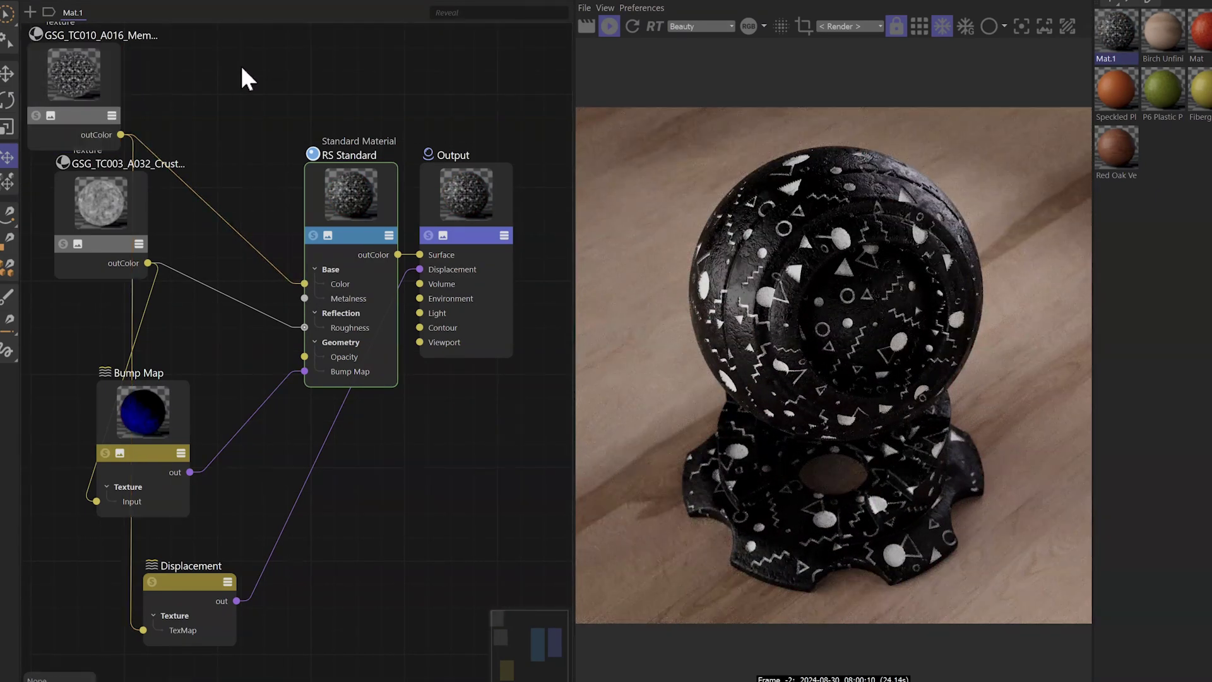
{"action": "type", "text": "ramp"}
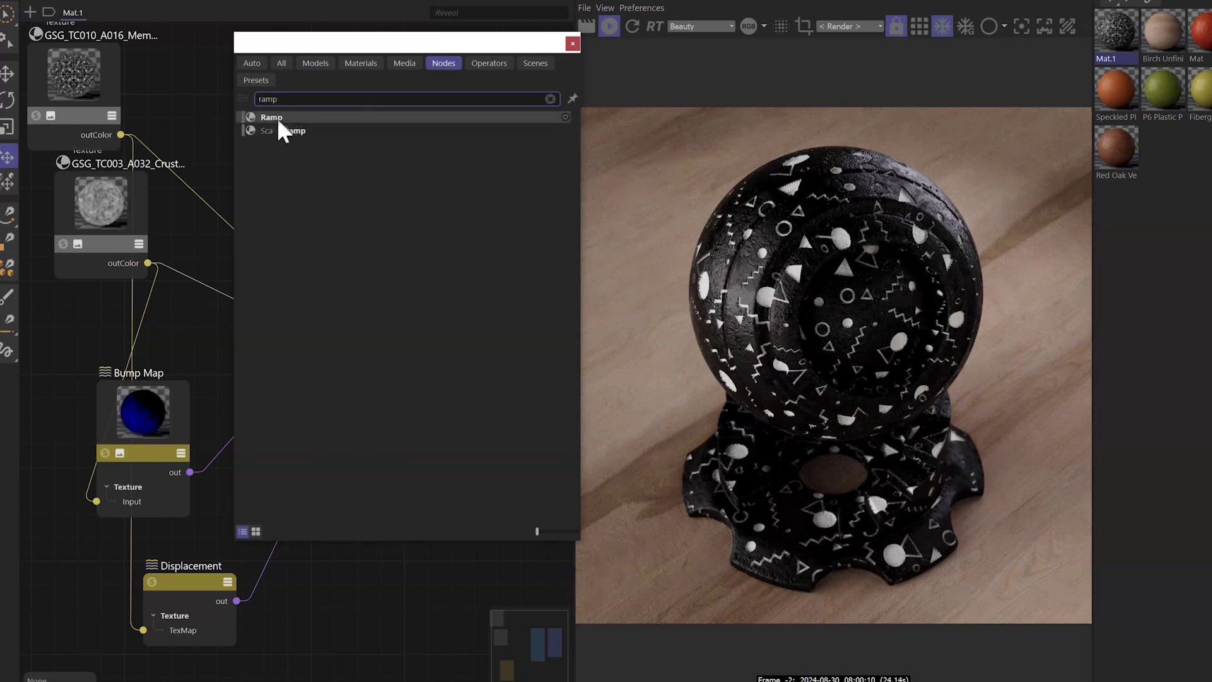
{"action": "left_click_drag", "start_coordinate": [278, 118], "coordinate": [203, 187]}
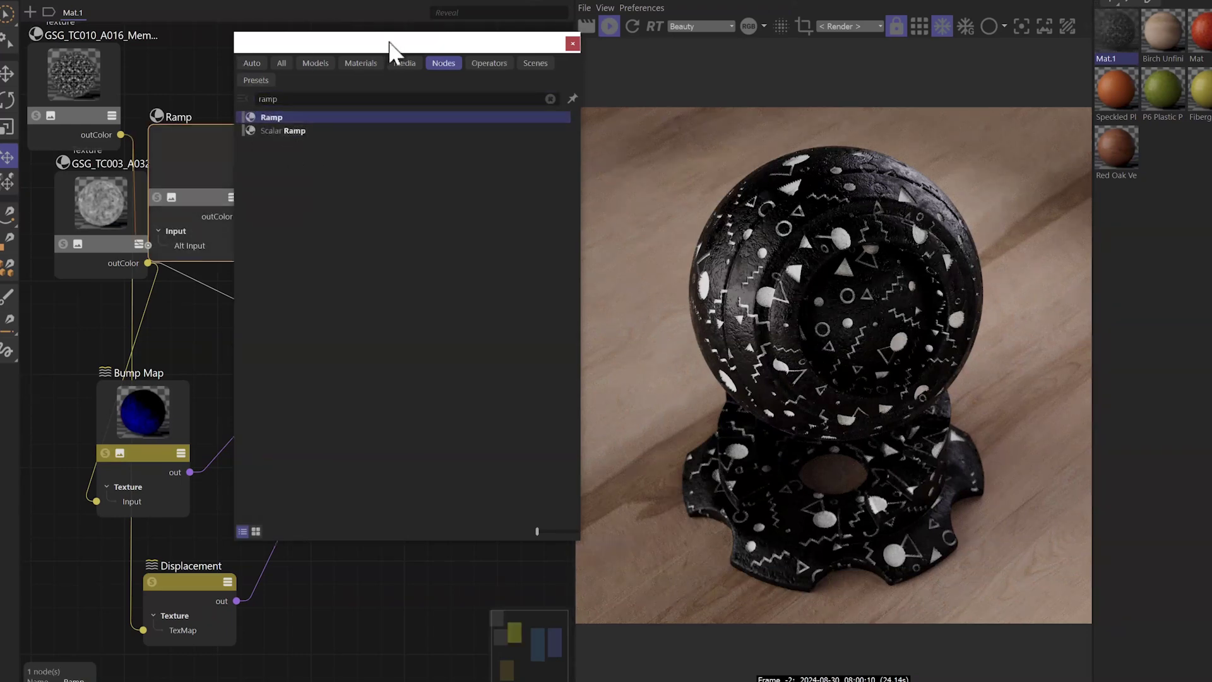
{"action": "left_click_drag", "start_coordinate": [390, 41], "coordinate": [440, 60]}
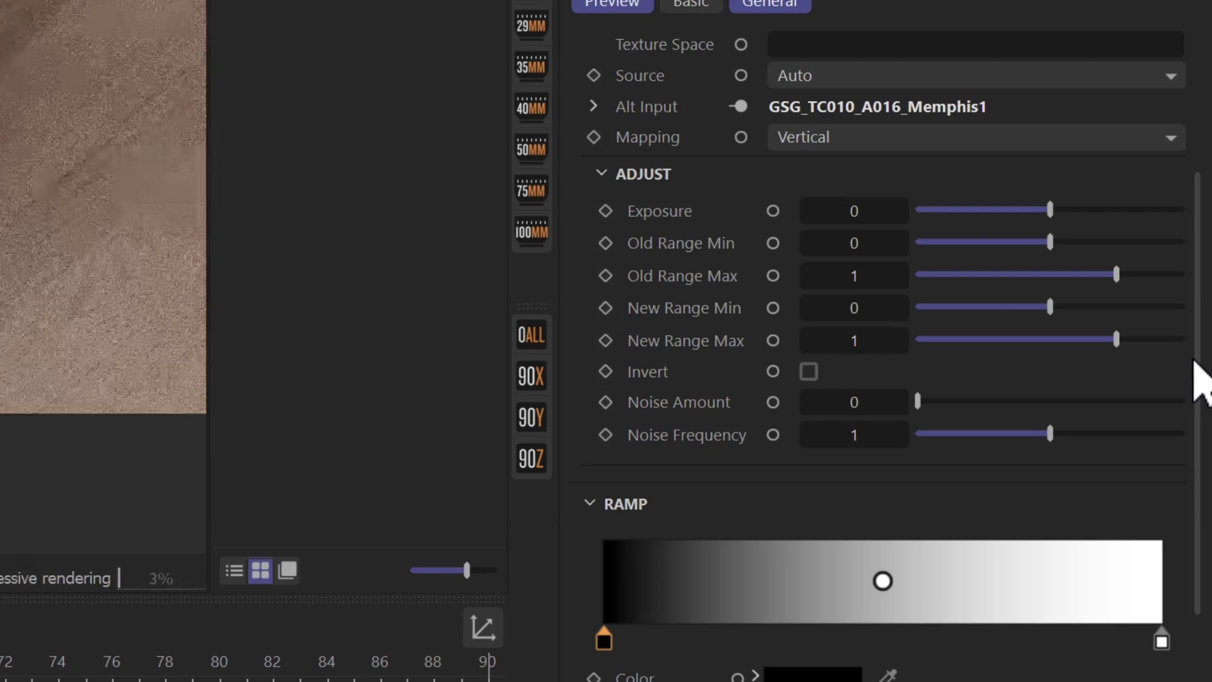
Make the ramp's left knot red-orange (H 6°, S 100%, V 100%) and the right knot dark.
{"action": "scroll", "coordinate": [1193, 363], "scroll_direction": "down", "scroll_amount": 3}
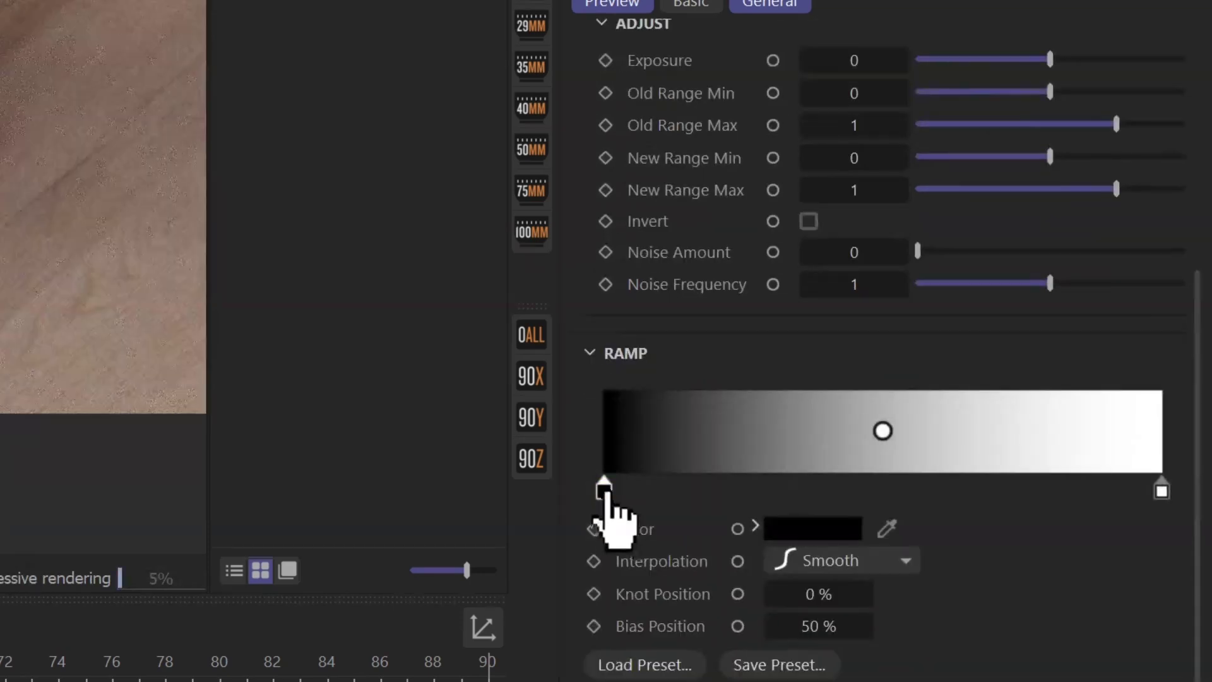
{"action": "double_click", "coordinate": [604, 486]}
{"action": "left_click", "coordinate": [848, 581]}
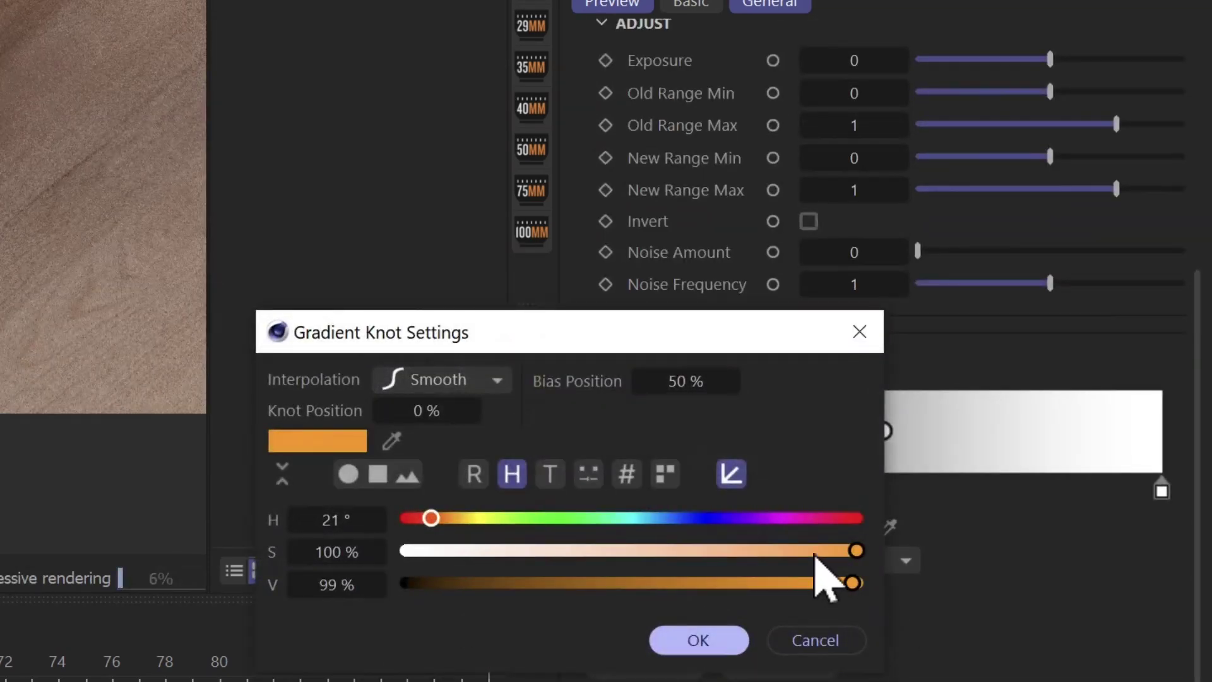
{"action": "left_click_drag", "start_coordinate": [422, 529], "coordinate": [407, 537]}
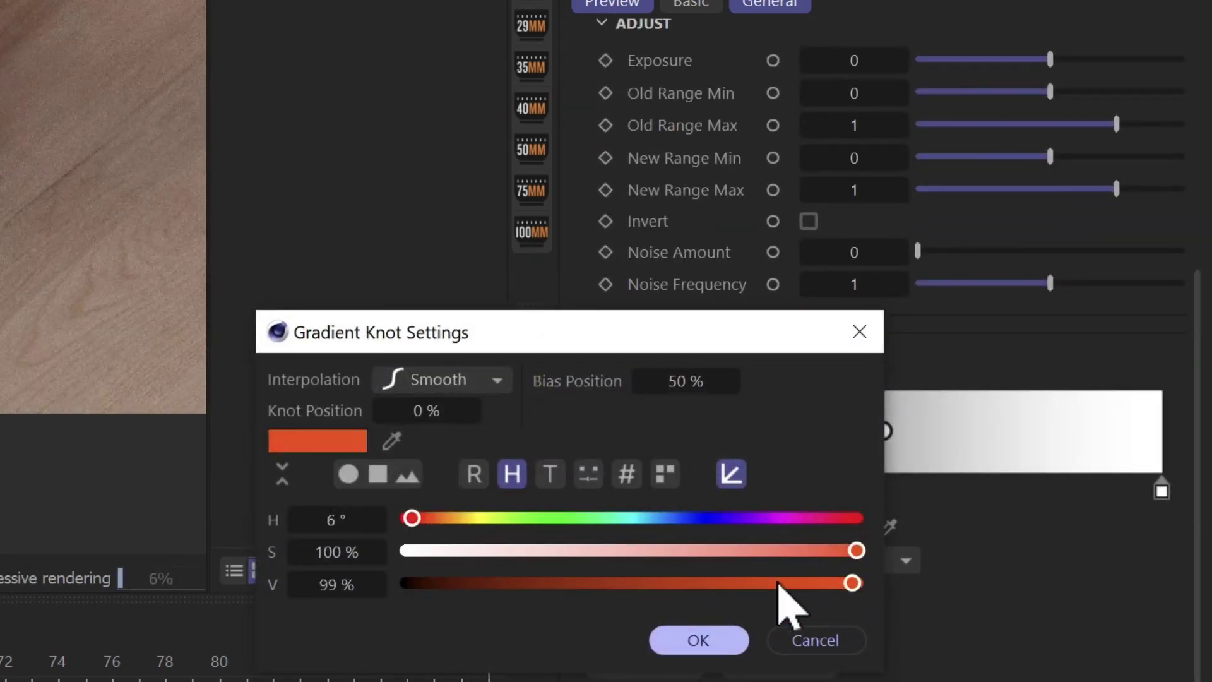
{"action": "left_click_drag", "start_coordinate": [851, 582], "coordinate": [874, 603]}
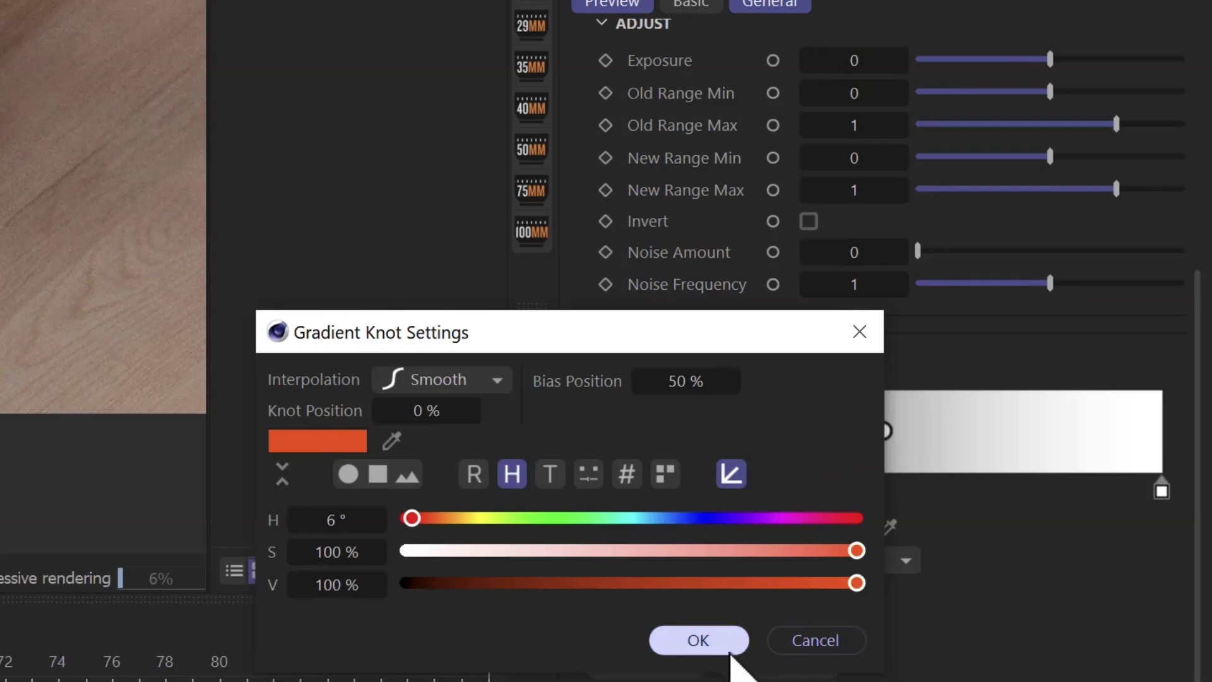
{"action": "left_click", "coordinate": [669, 640]}
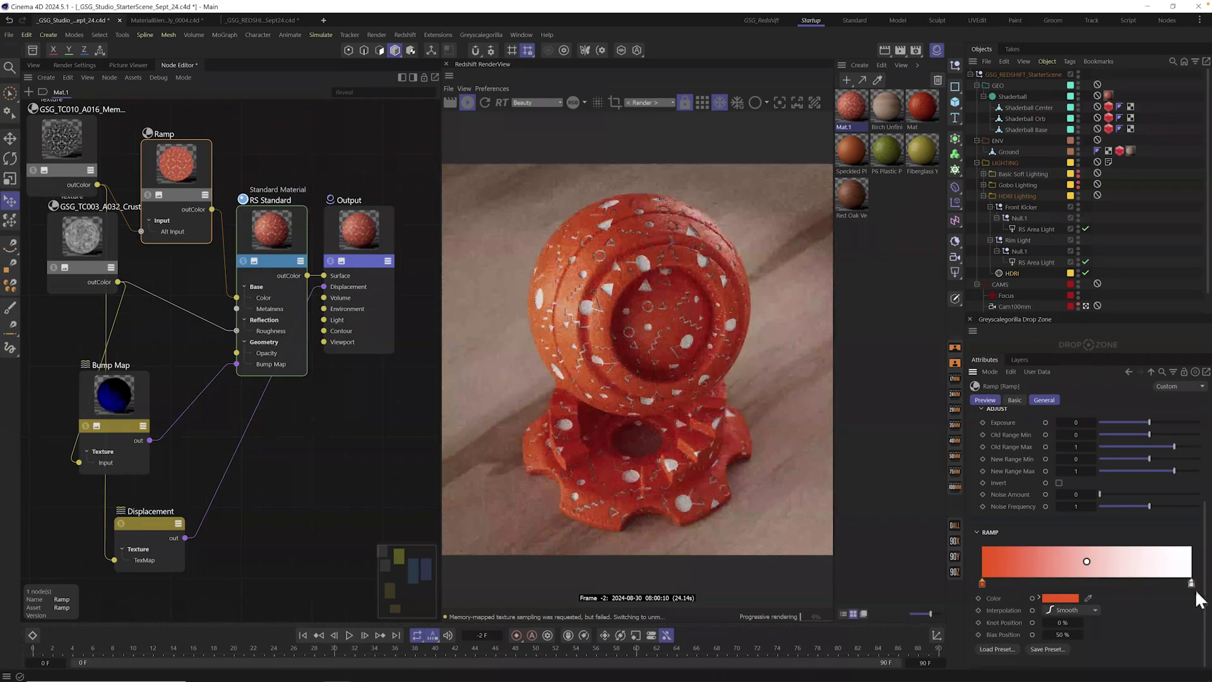
{"action": "double_click", "coordinate": [1191, 583]}
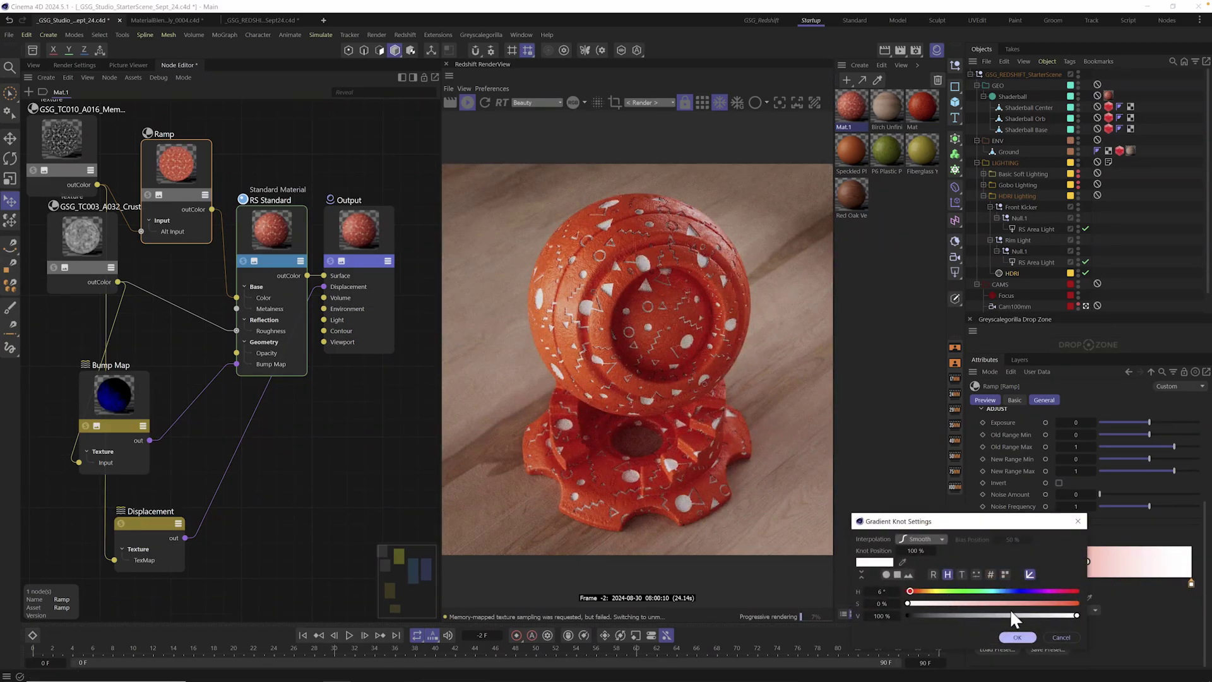
{"action": "left_click", "coordinate": [1035, 634]}
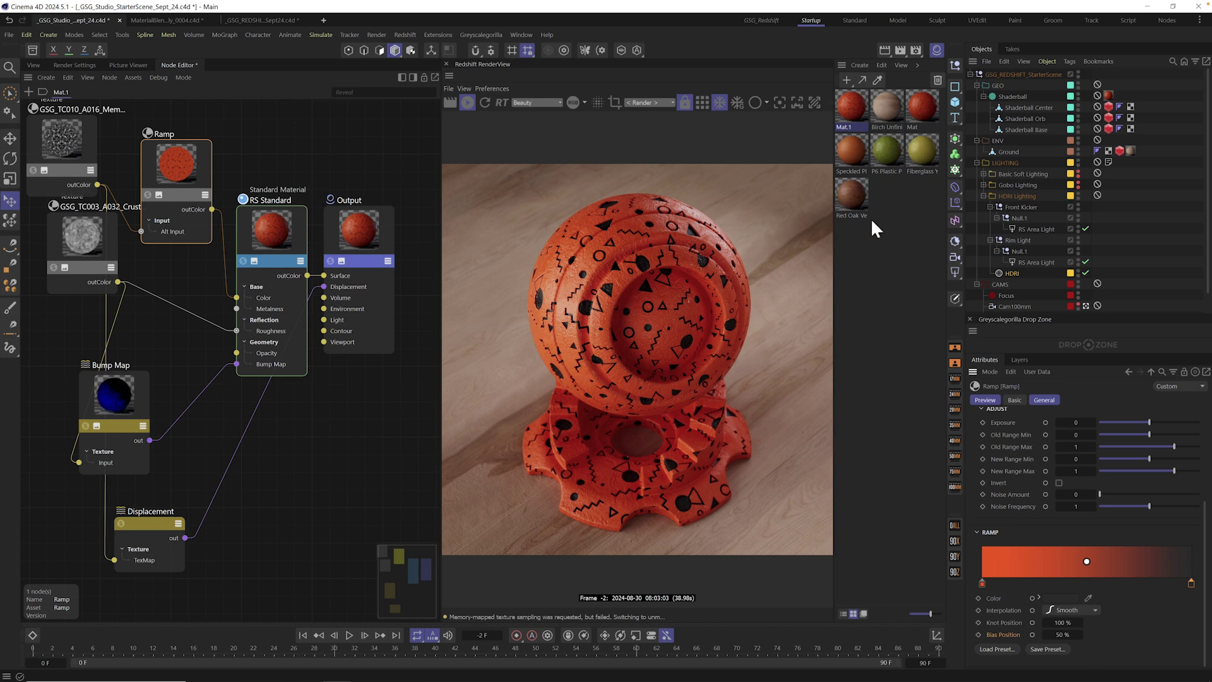
Open P6 Plastic Plain Rough Chipped's node graph and inspect its Bump Map and Normal nodes.
{"action": "left_click", "coordinate": [891, 162]}
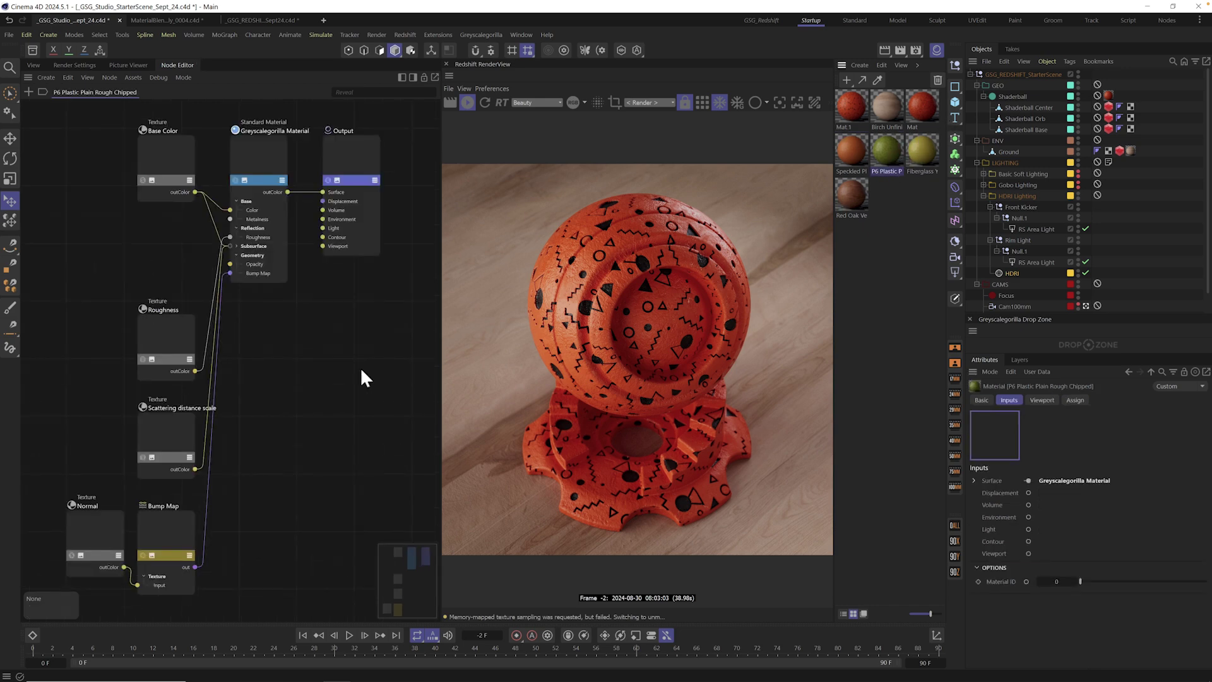
{"action": "middle_click_drag", "start_coordinate": [282, 462], "coordinate": [303, 379]}
{"action": "left_click", "coordinate": [205, 386]}
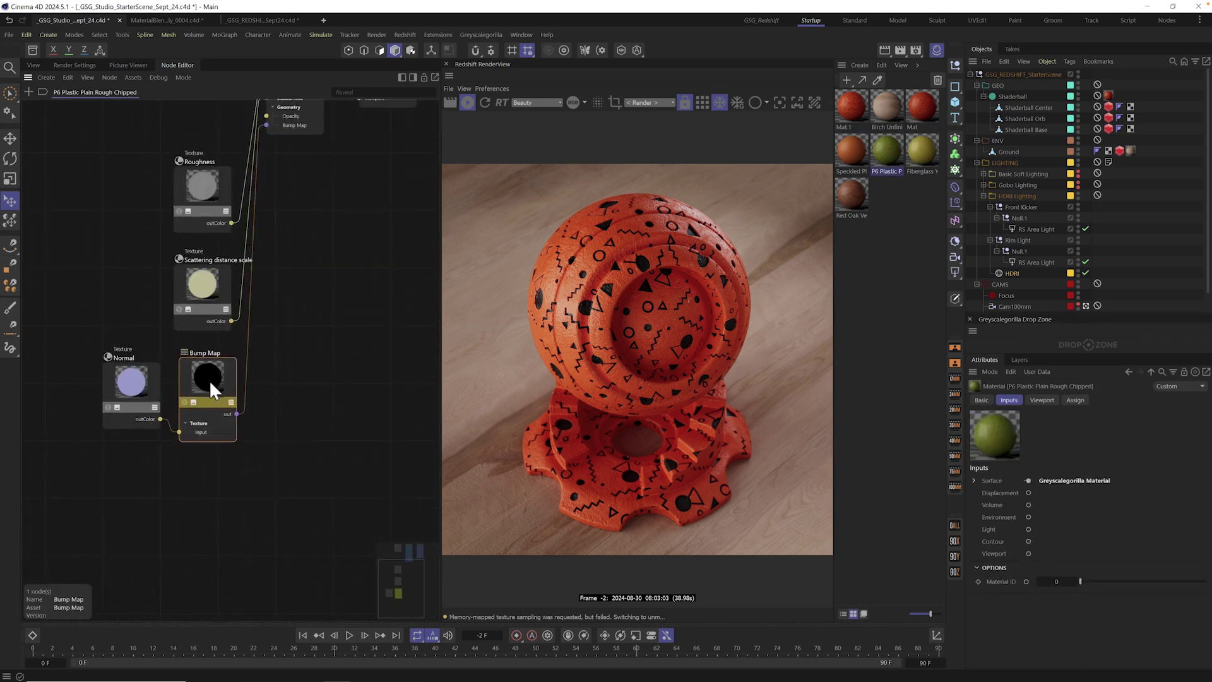
{"action": "left_click", "coordinate": [127, 388]}
{"action": "middle_click_drag", "start_coordinate": [127, 388], "coordinate": [130, 420]}
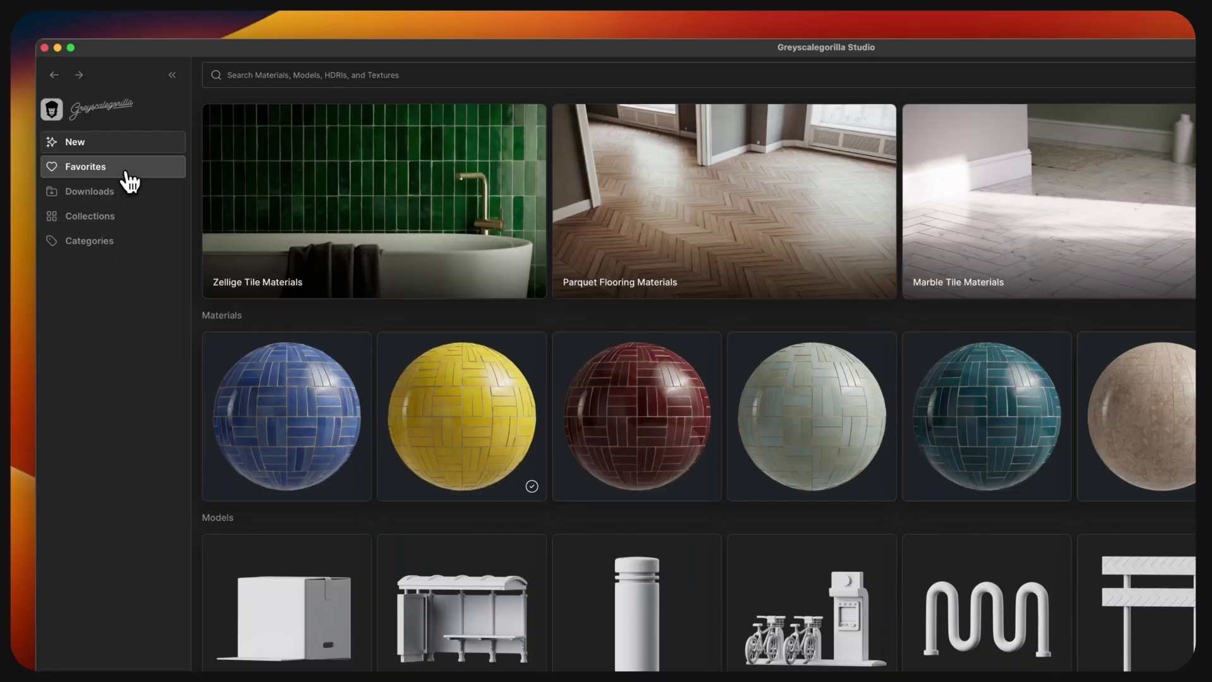
Open the Favorites page in the Studio sidebar.
{"action": "left_click", "coordinate": [126, 176]}
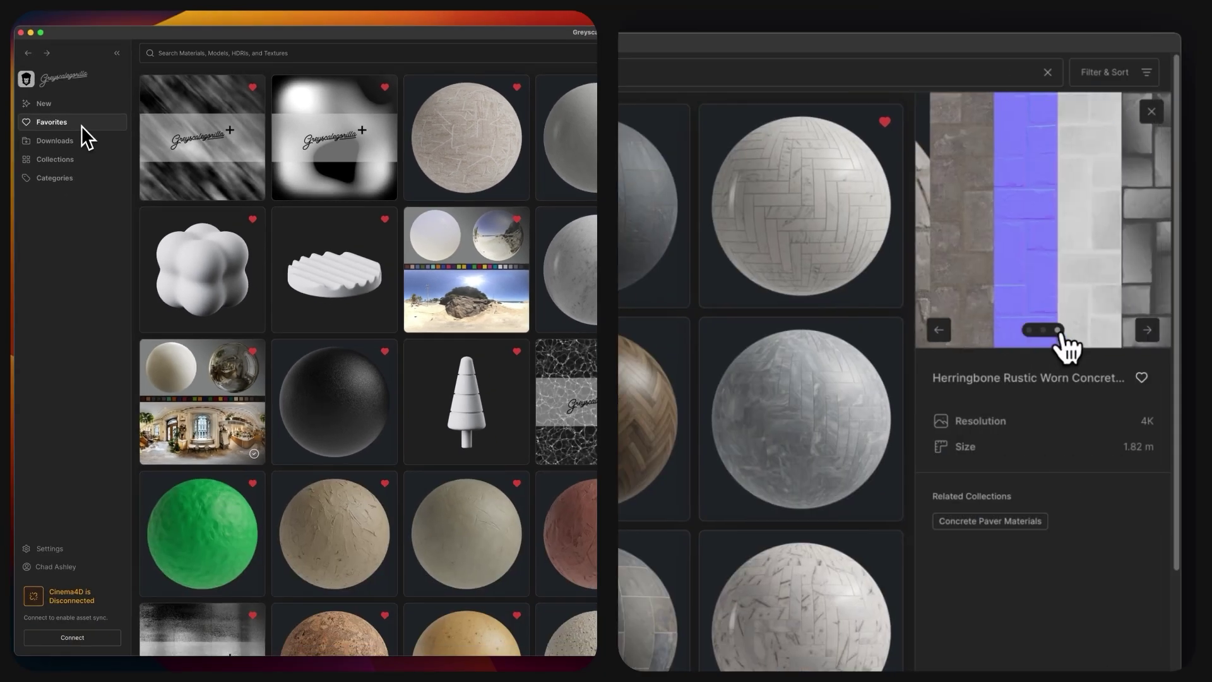